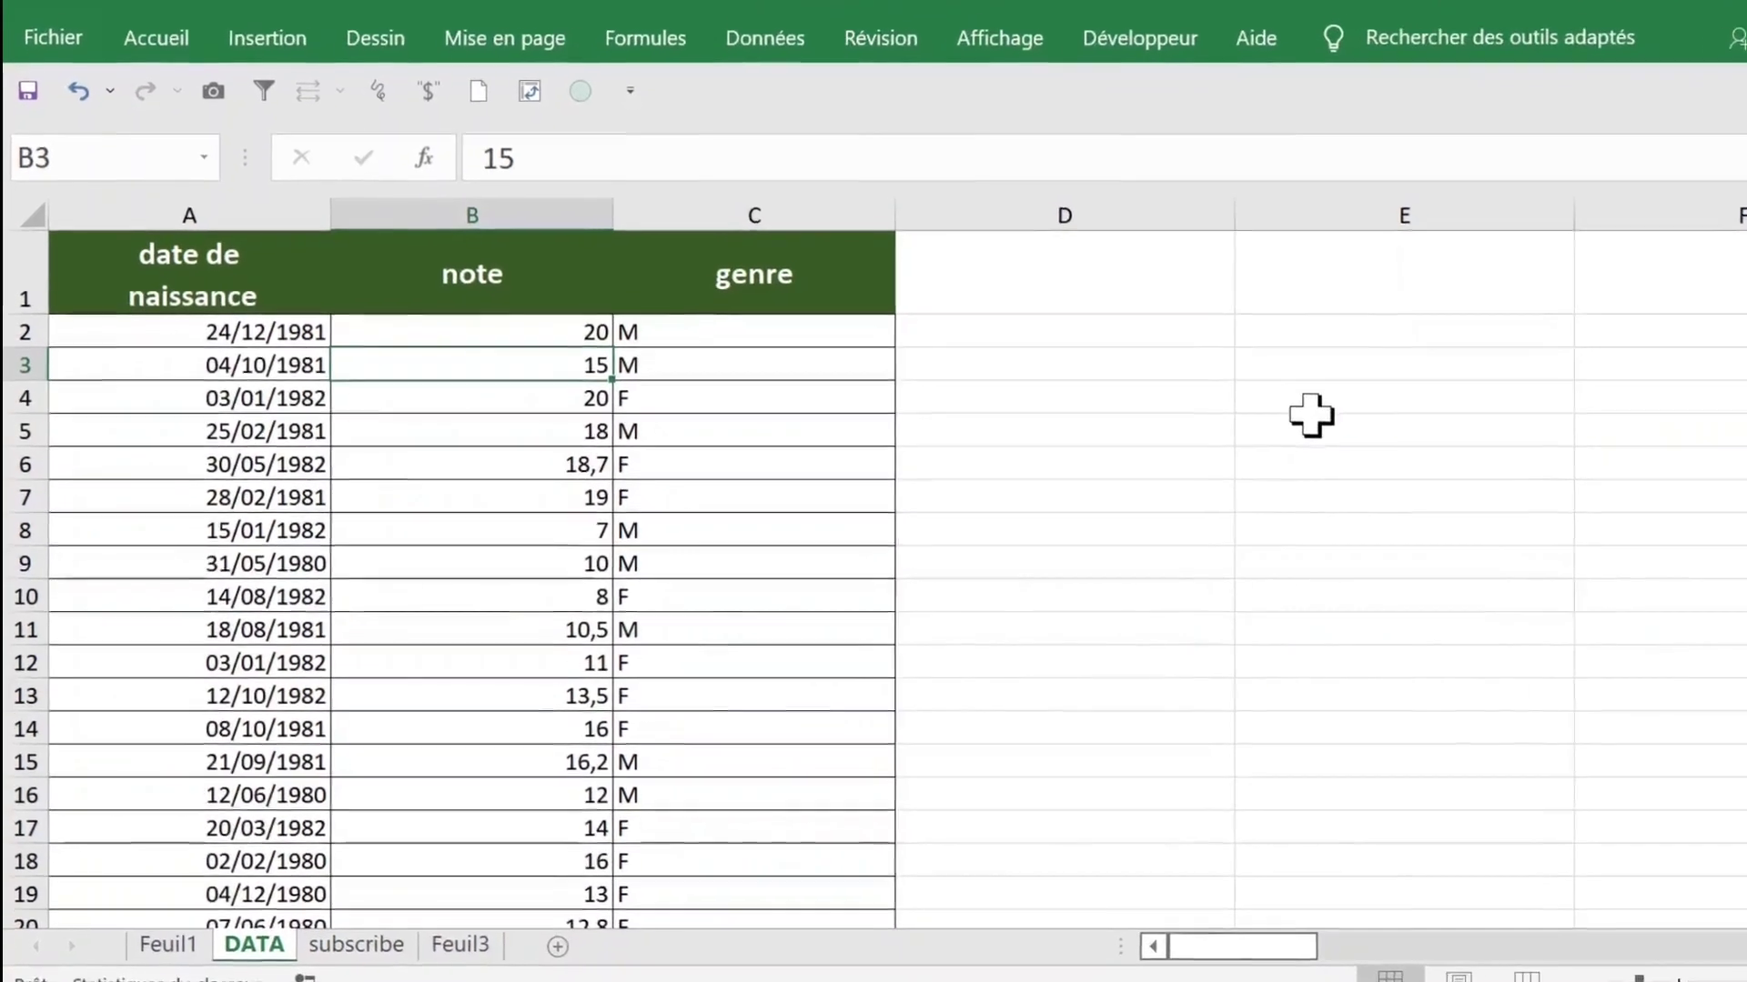
Step: Look over the grades data, from the birth dates and grades down to the last row
{"action": "left_click", "coordinate": [261, 390]}
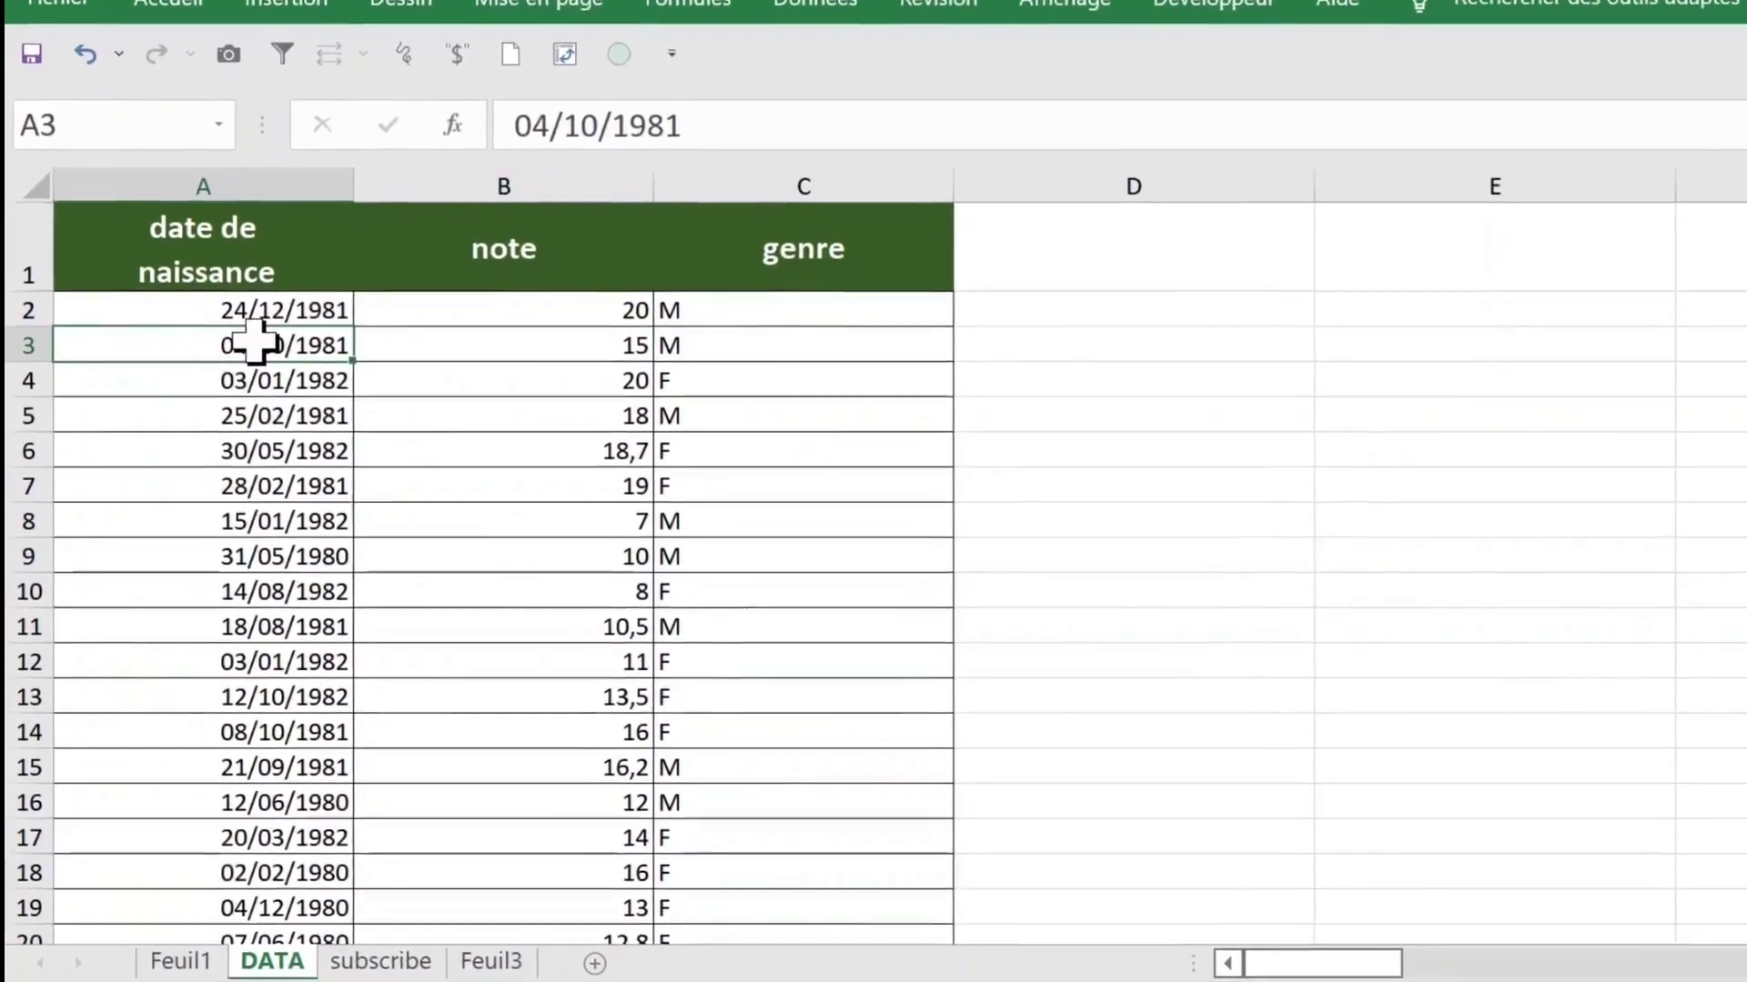
{"action": "left_click_drag", "start_coordinate": [571, 288], "coordinate": [605, 624]}
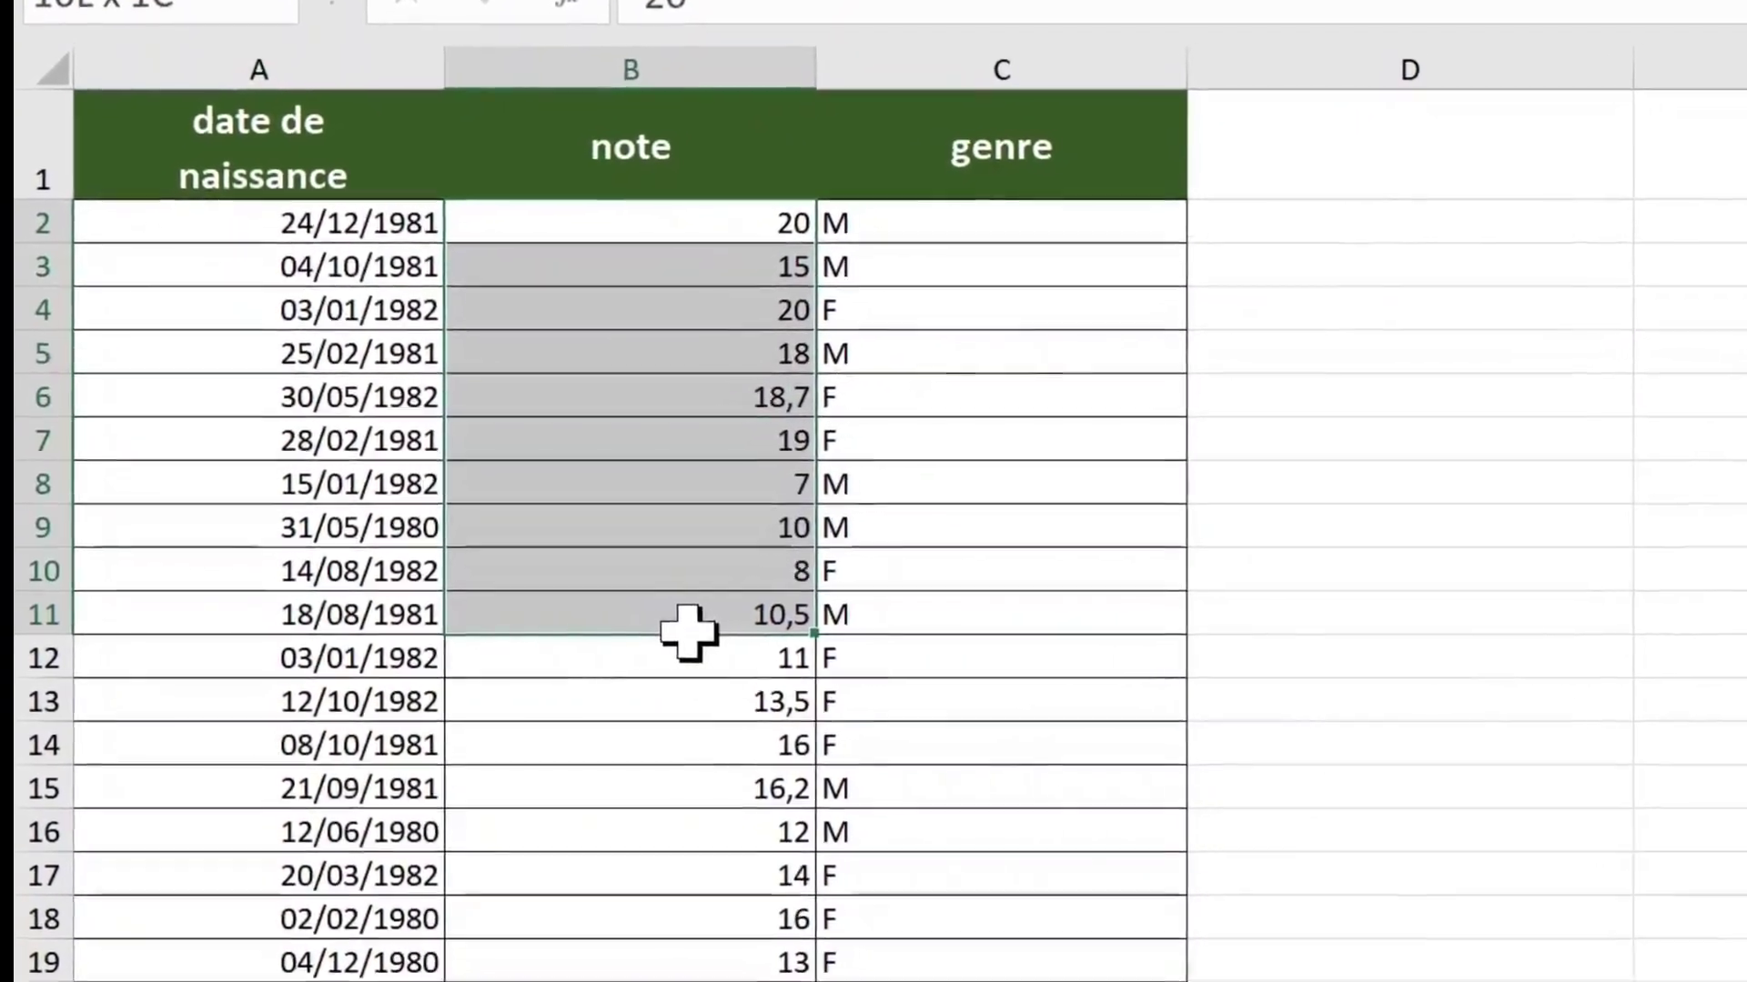
{"action": "left_click", "coordinate": [1041, 214]}
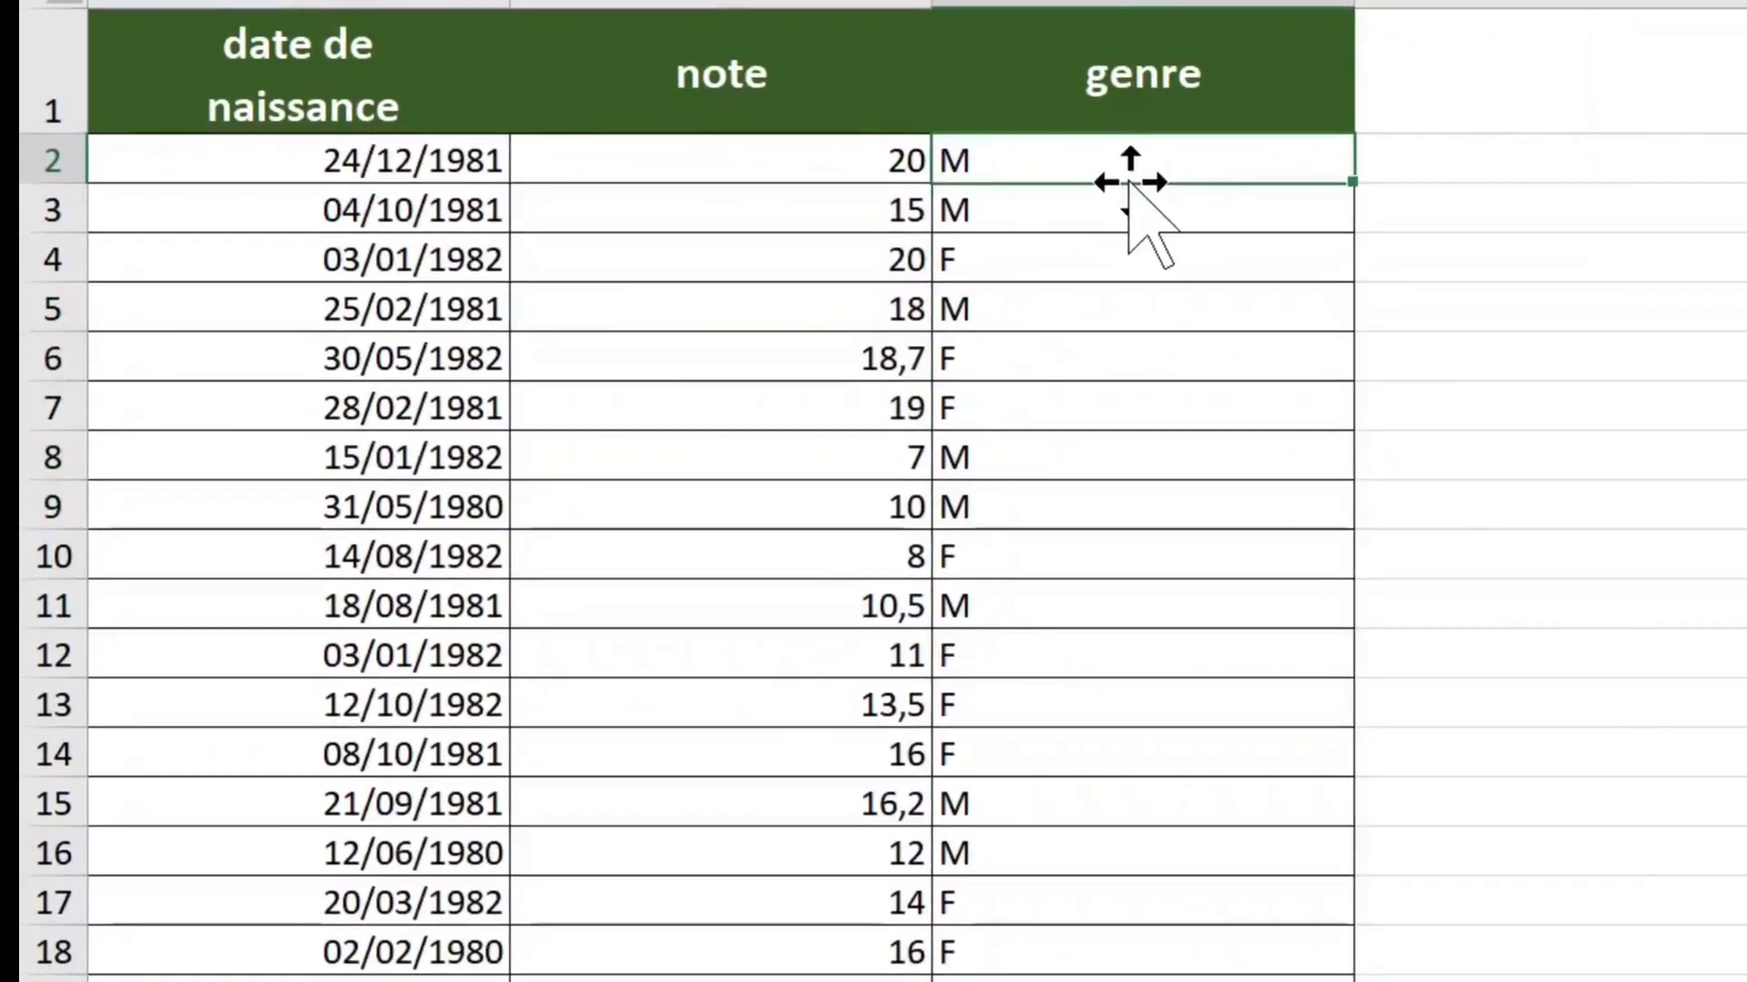
{"action": "left_click", "coordinate": [436, 314]}
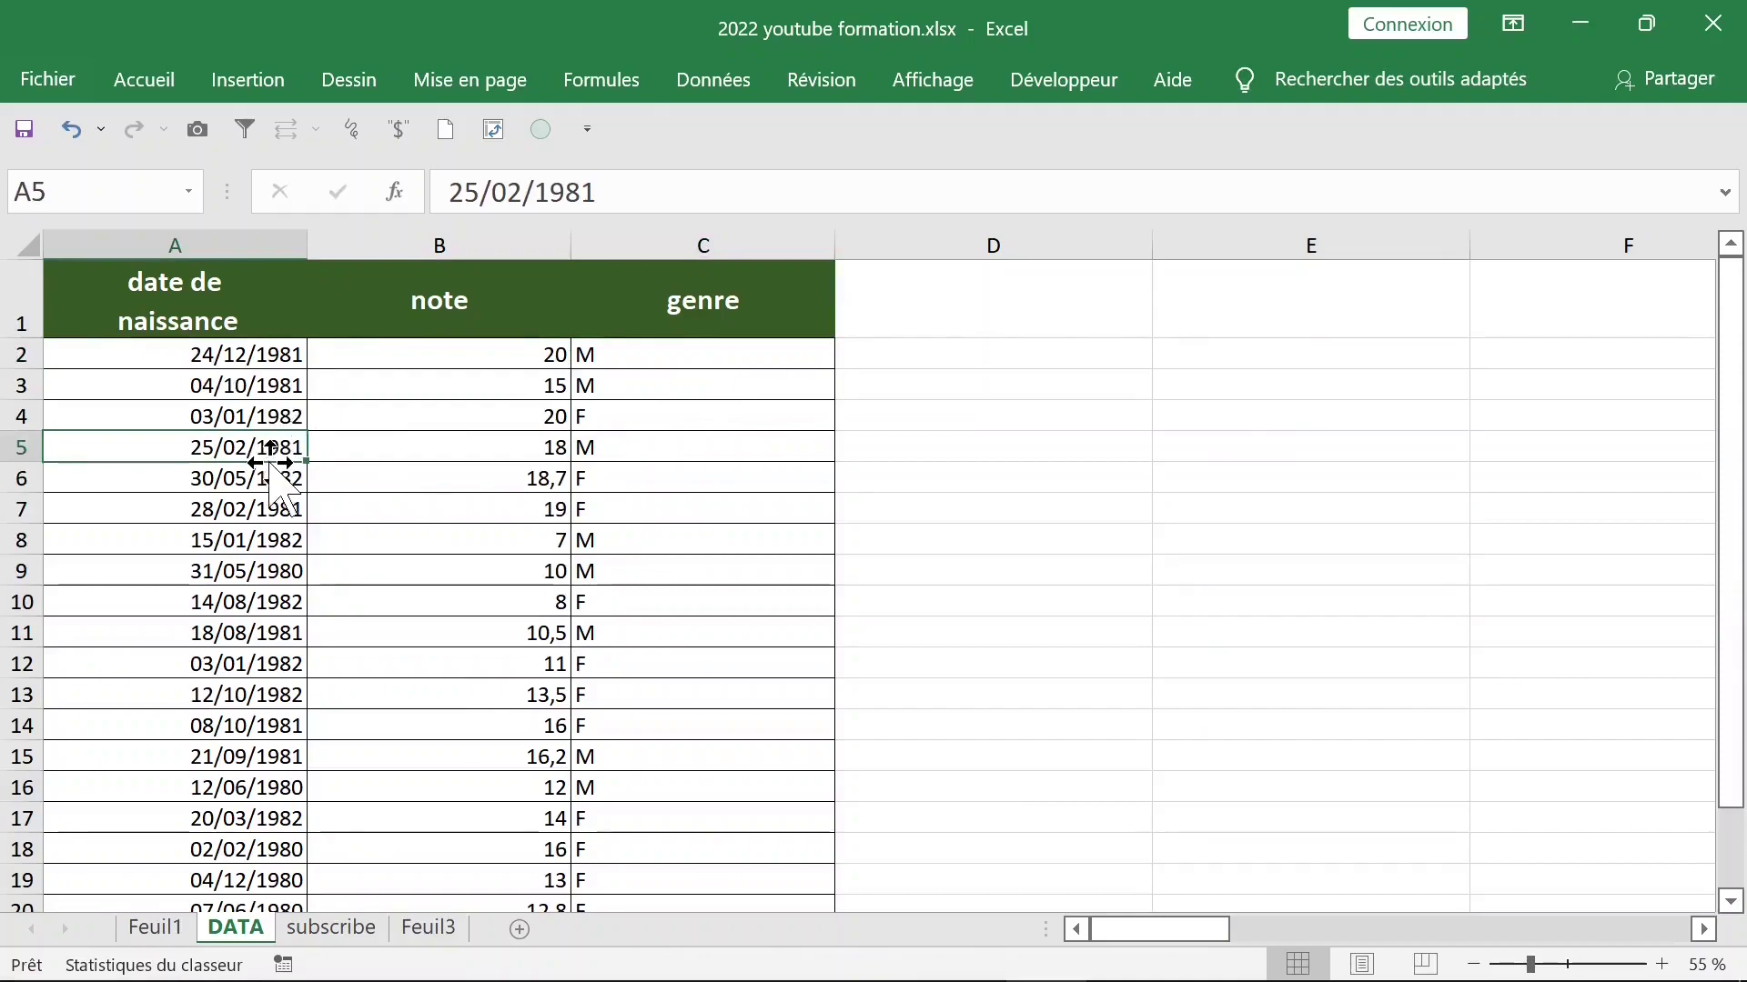
{"action": "double_click", "coordinate": [270, 463]}
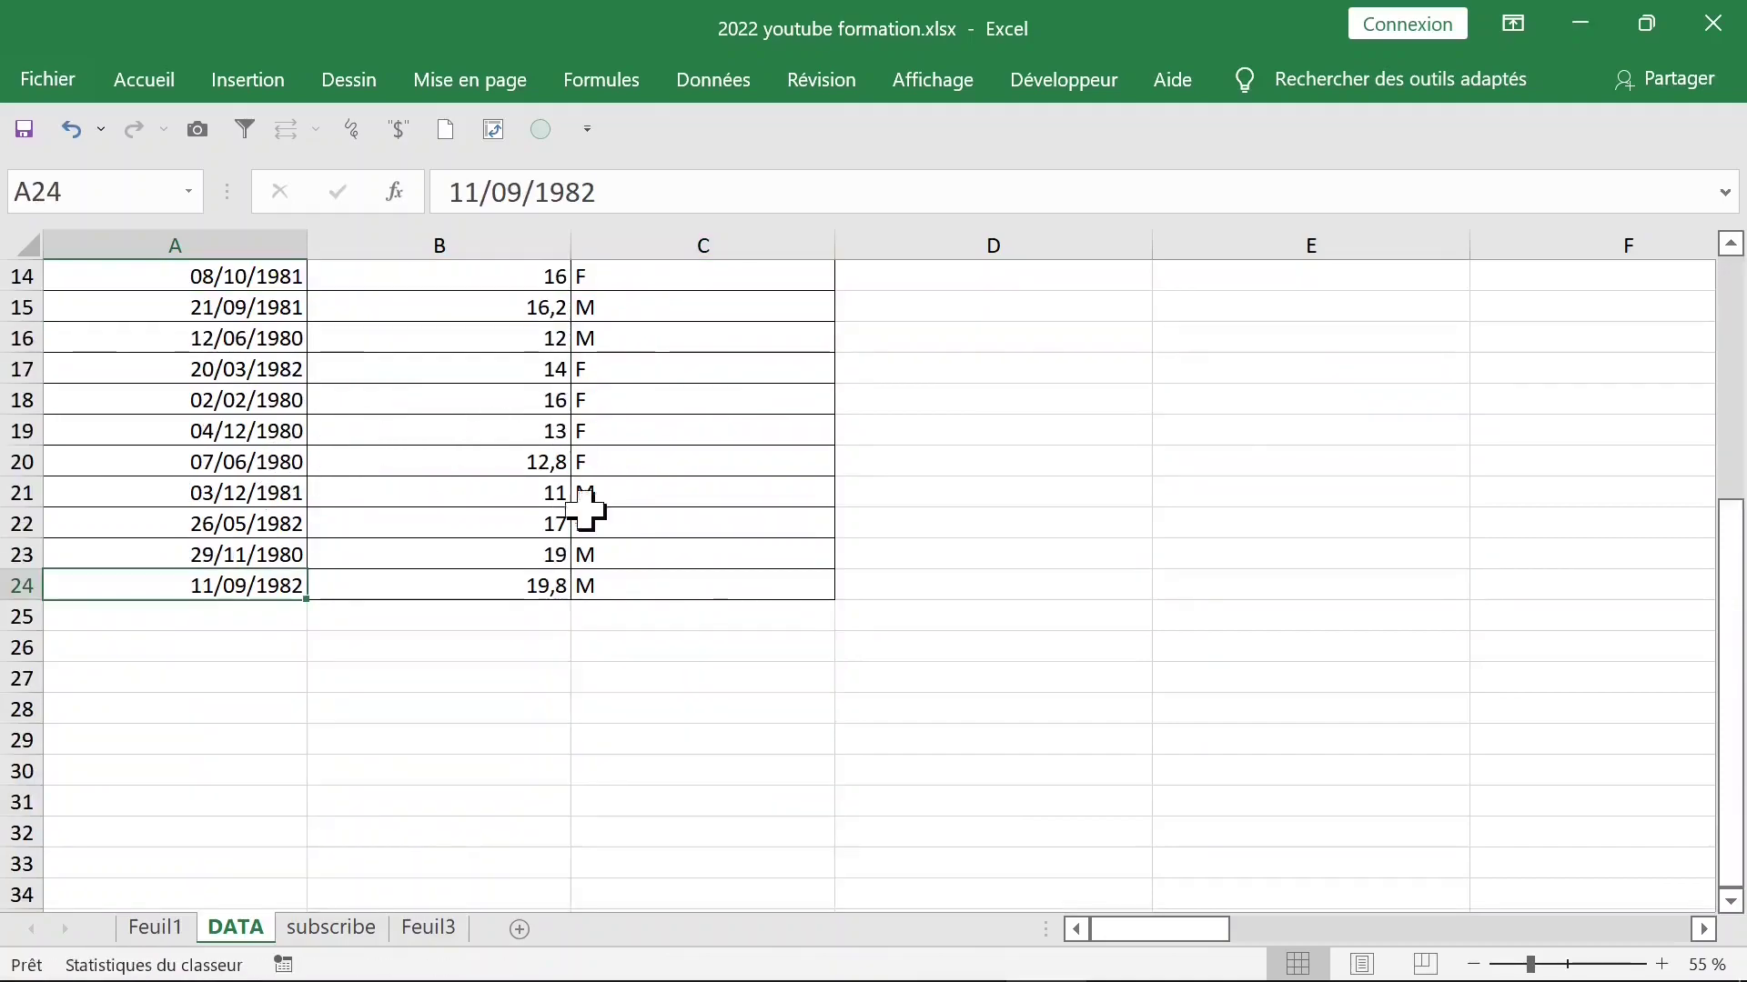
{"action": "key", "text": "ctrl+Up"}
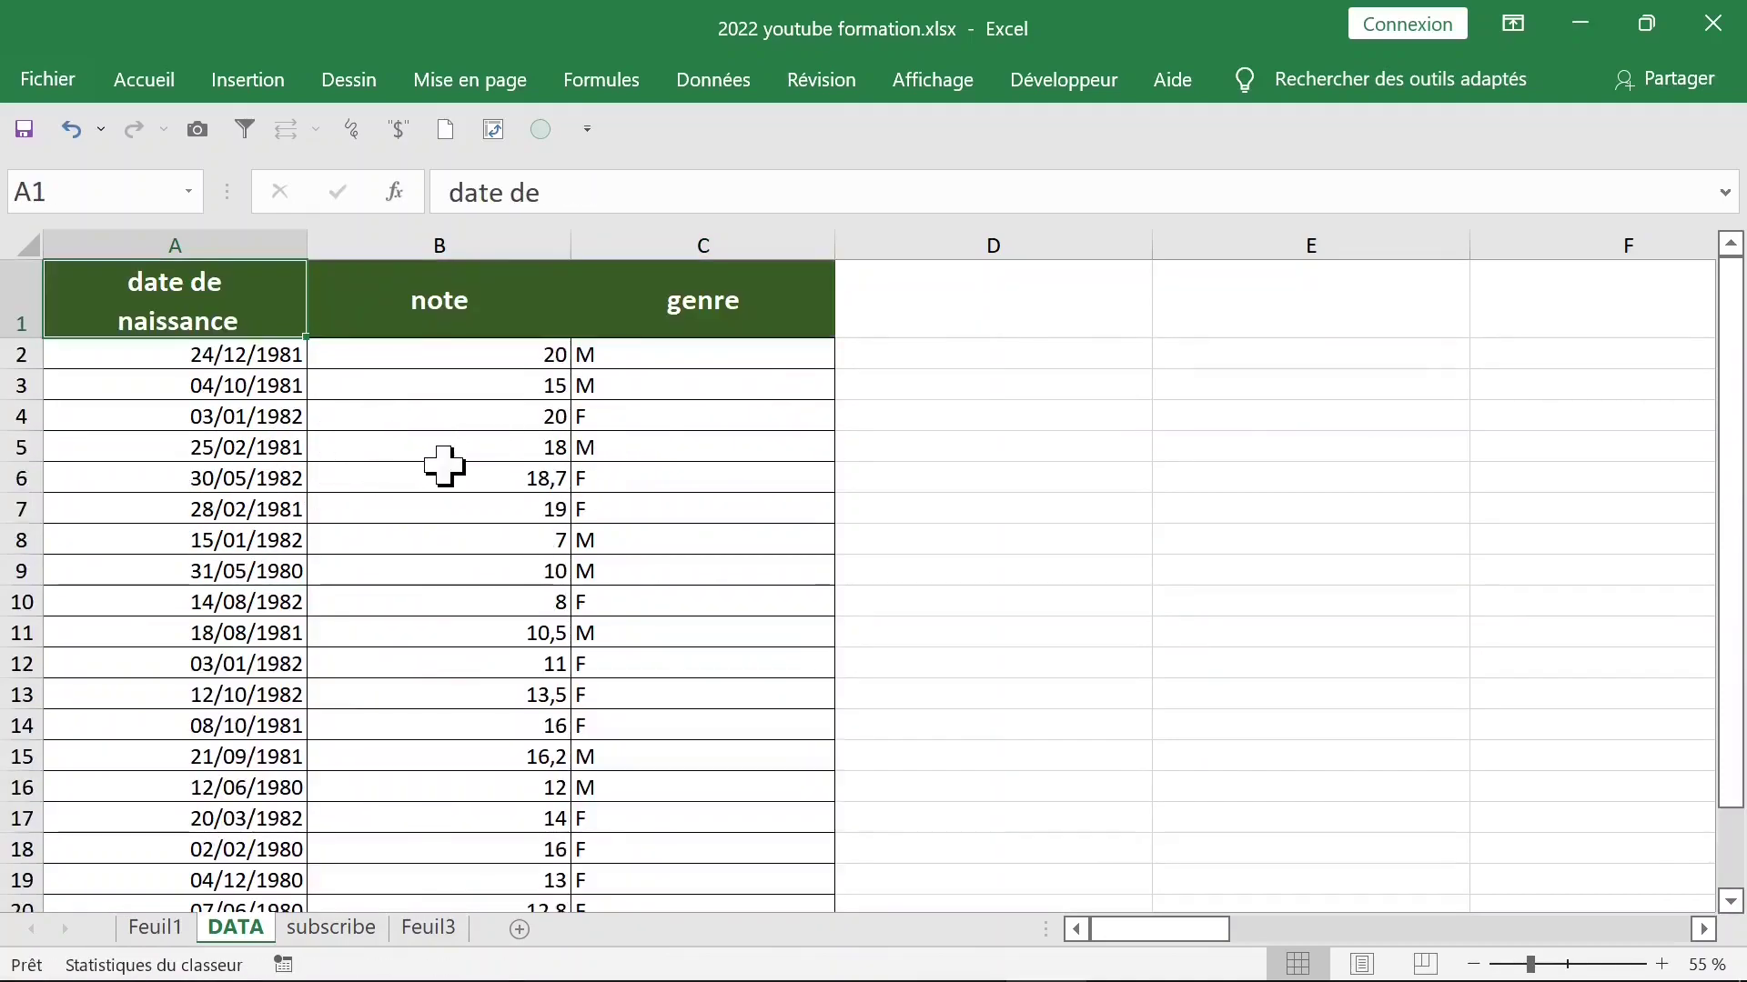
Step: Insert a pivot table from DATA!A1:C24 on the existing sheet at cell D1
{"action": "left_click", "coordinate": [241, 81]}
{"action": "left_click", "coordinate": [63, 150]}
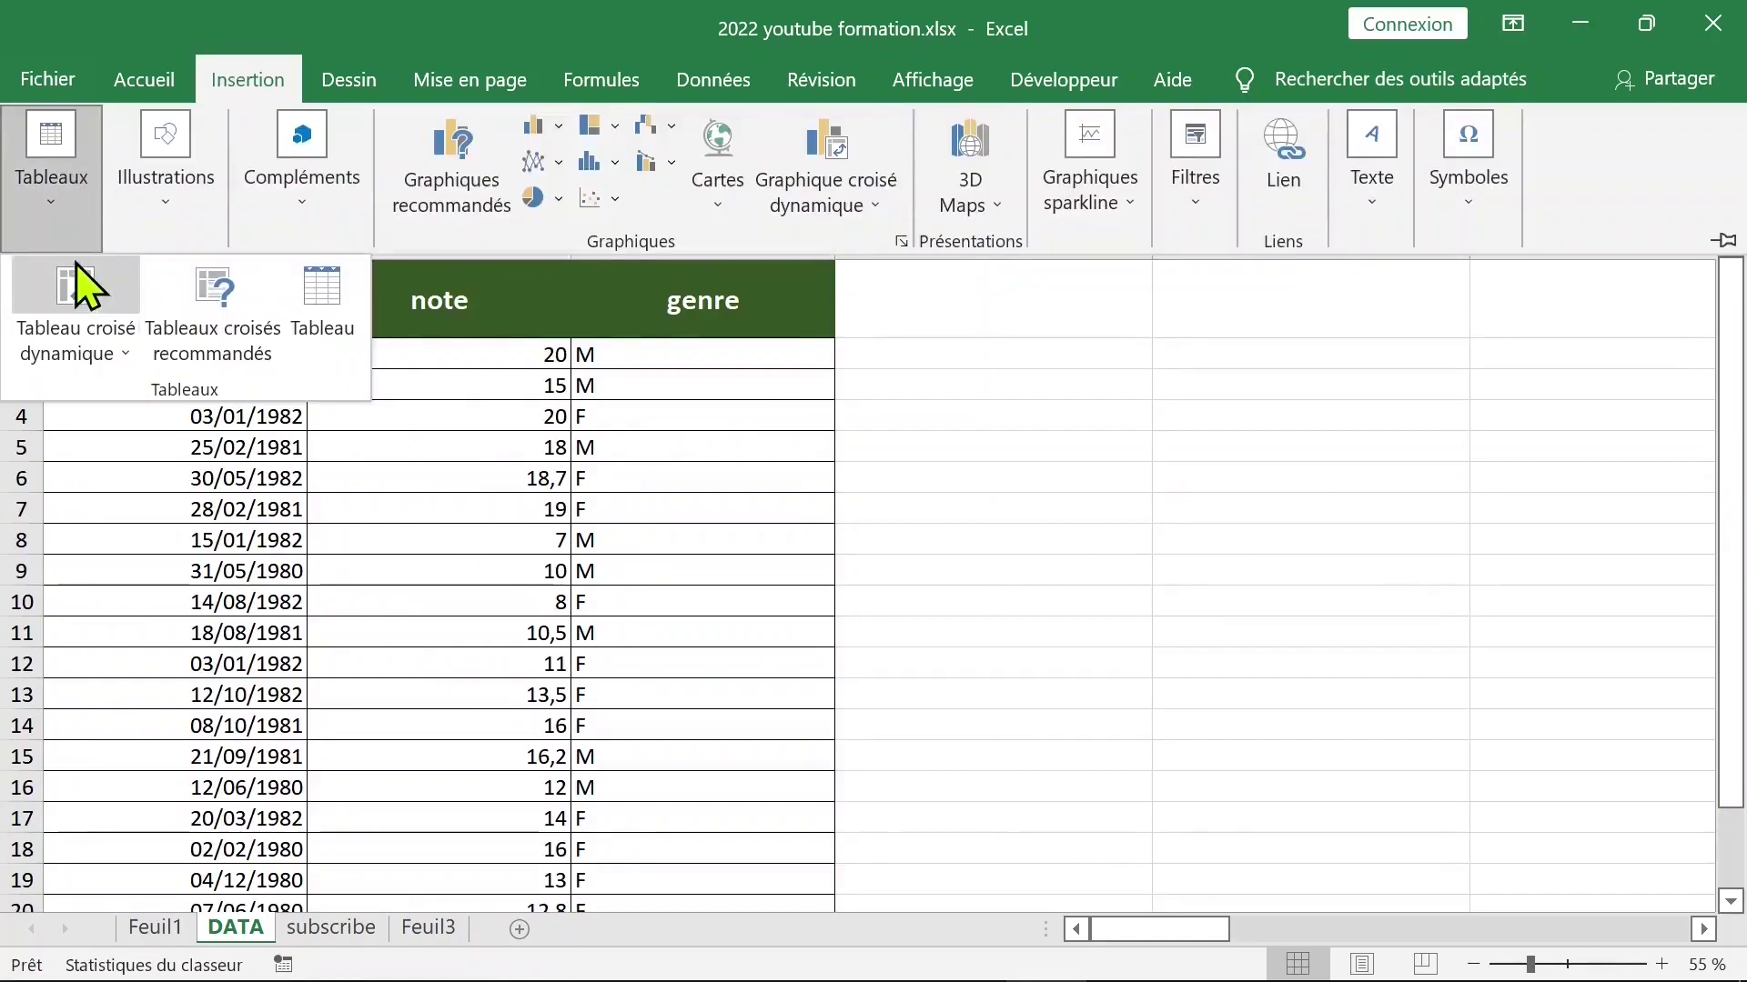
{"action": "left_click", "coordinate": [80, 289]}
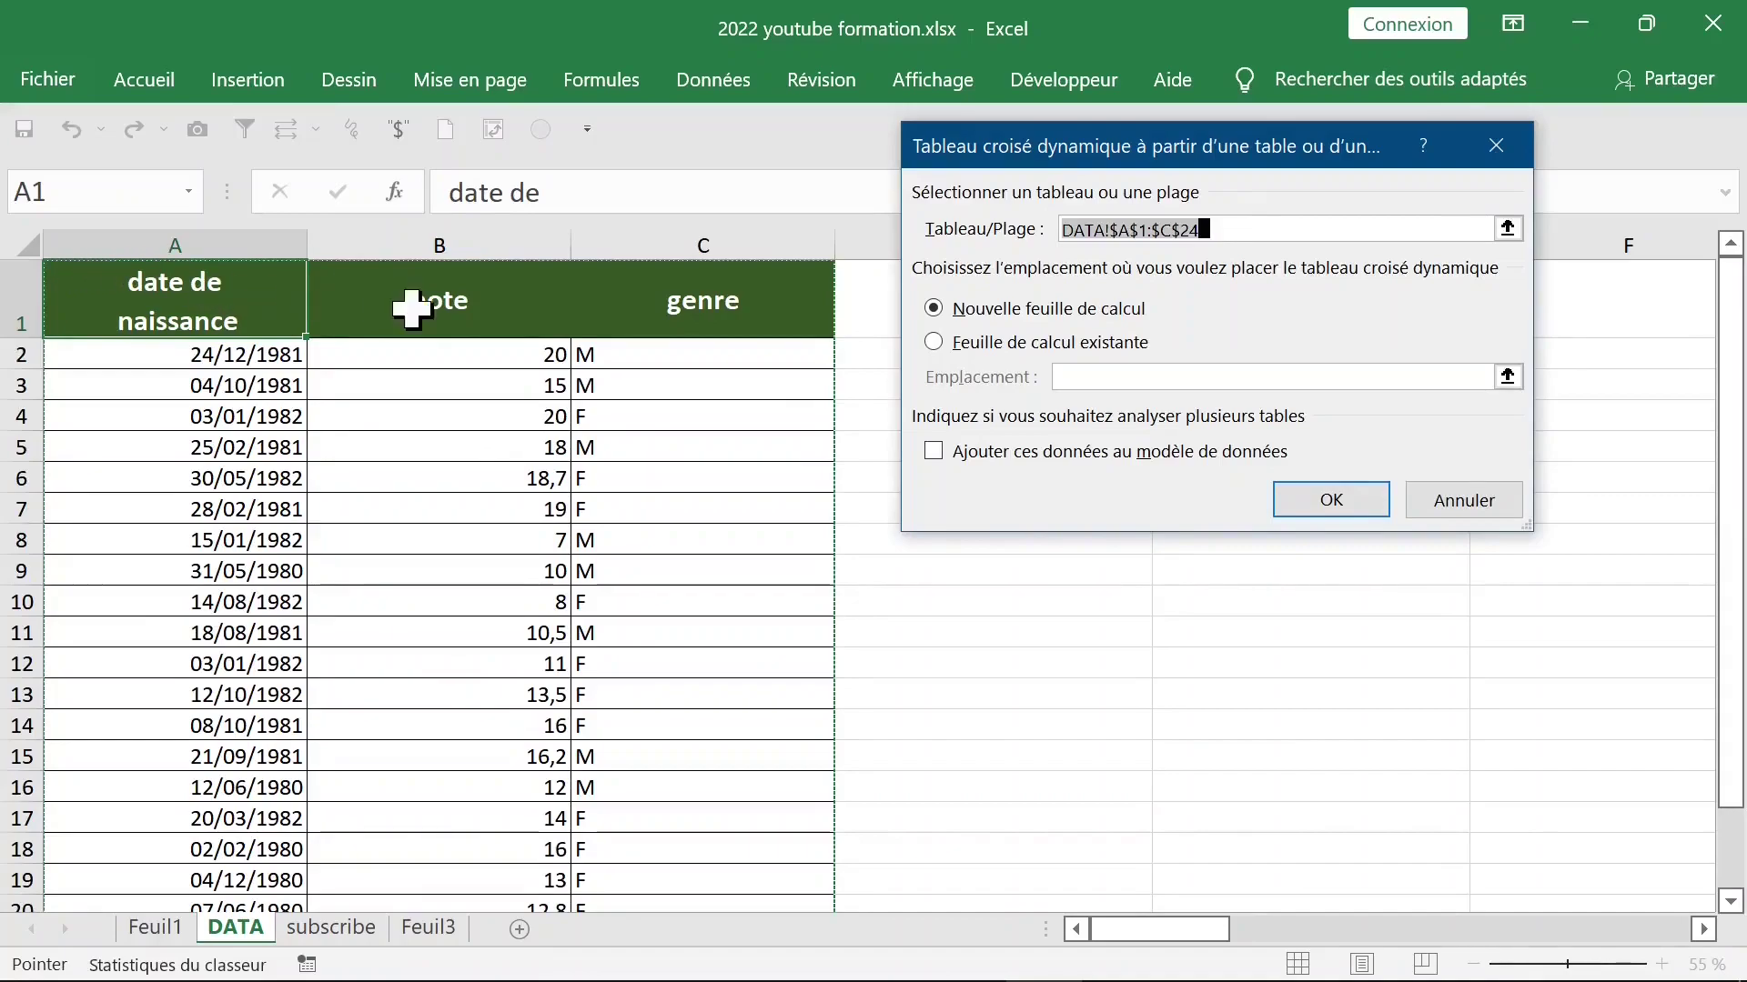
{"action": "left_click", "coordinate": [1001, 346]}
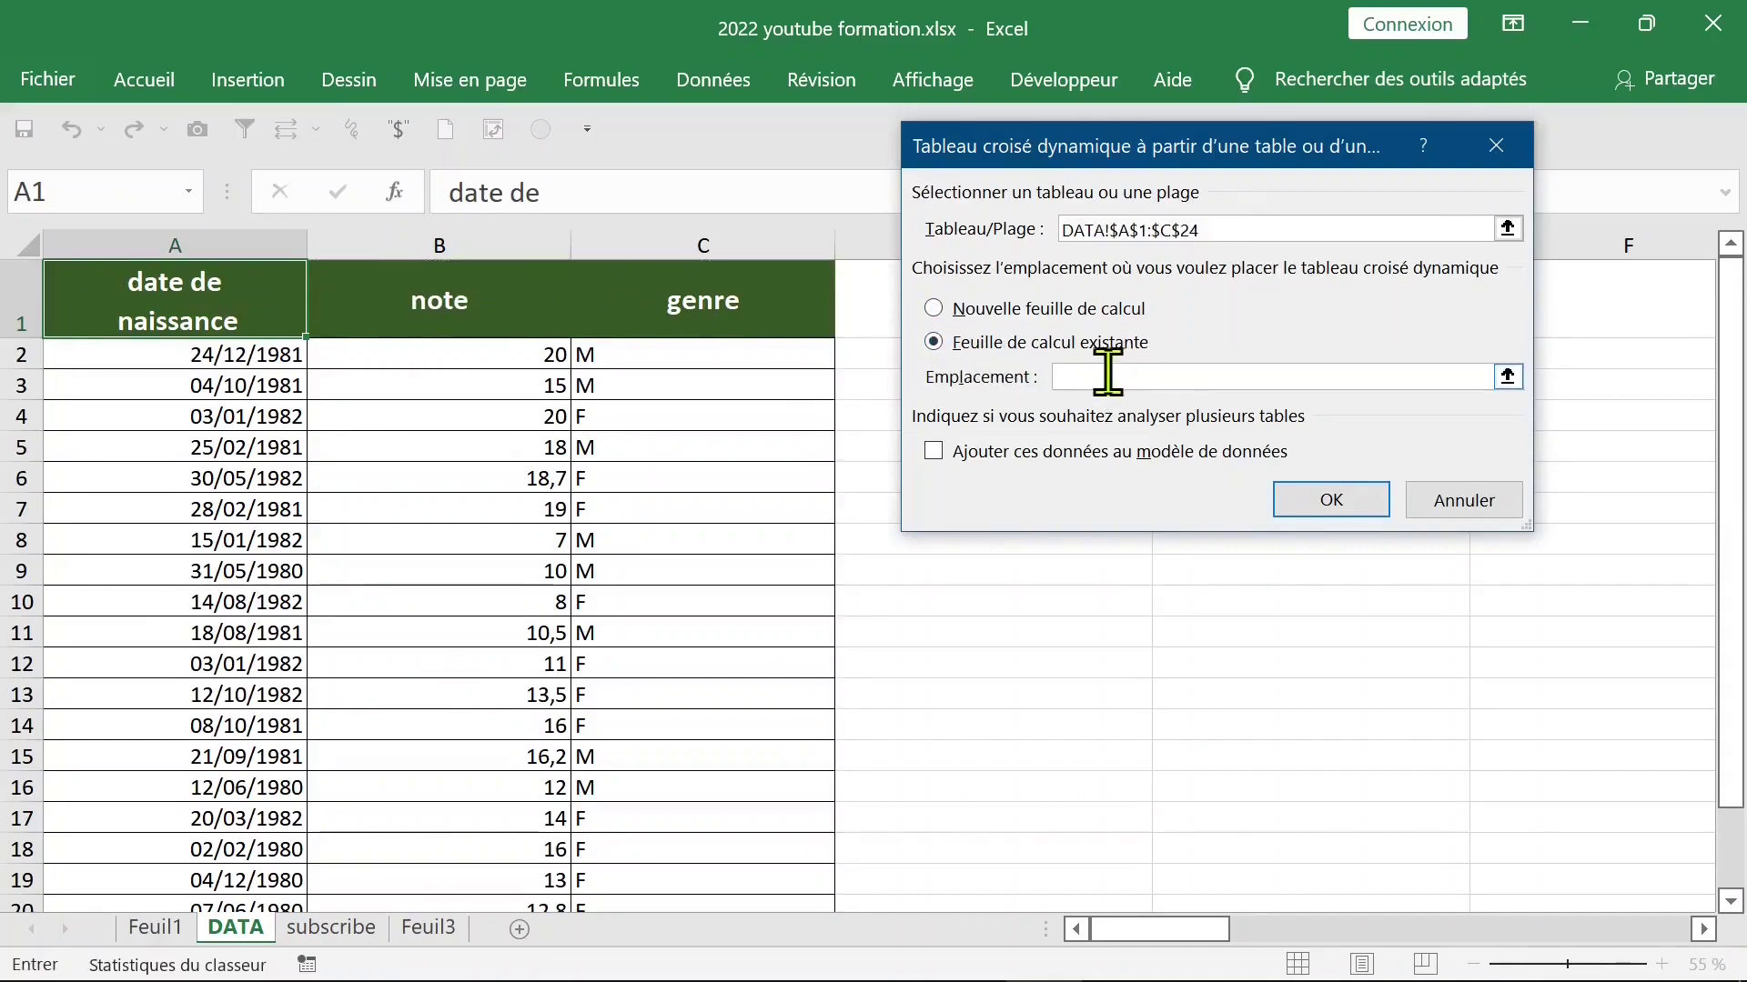
{"action": "left_click_drag", "start_coordinate": [1079, 138], "coordinate": [1156, 406]}
{"action": "left_click", "coordinate": [1103, 305]}
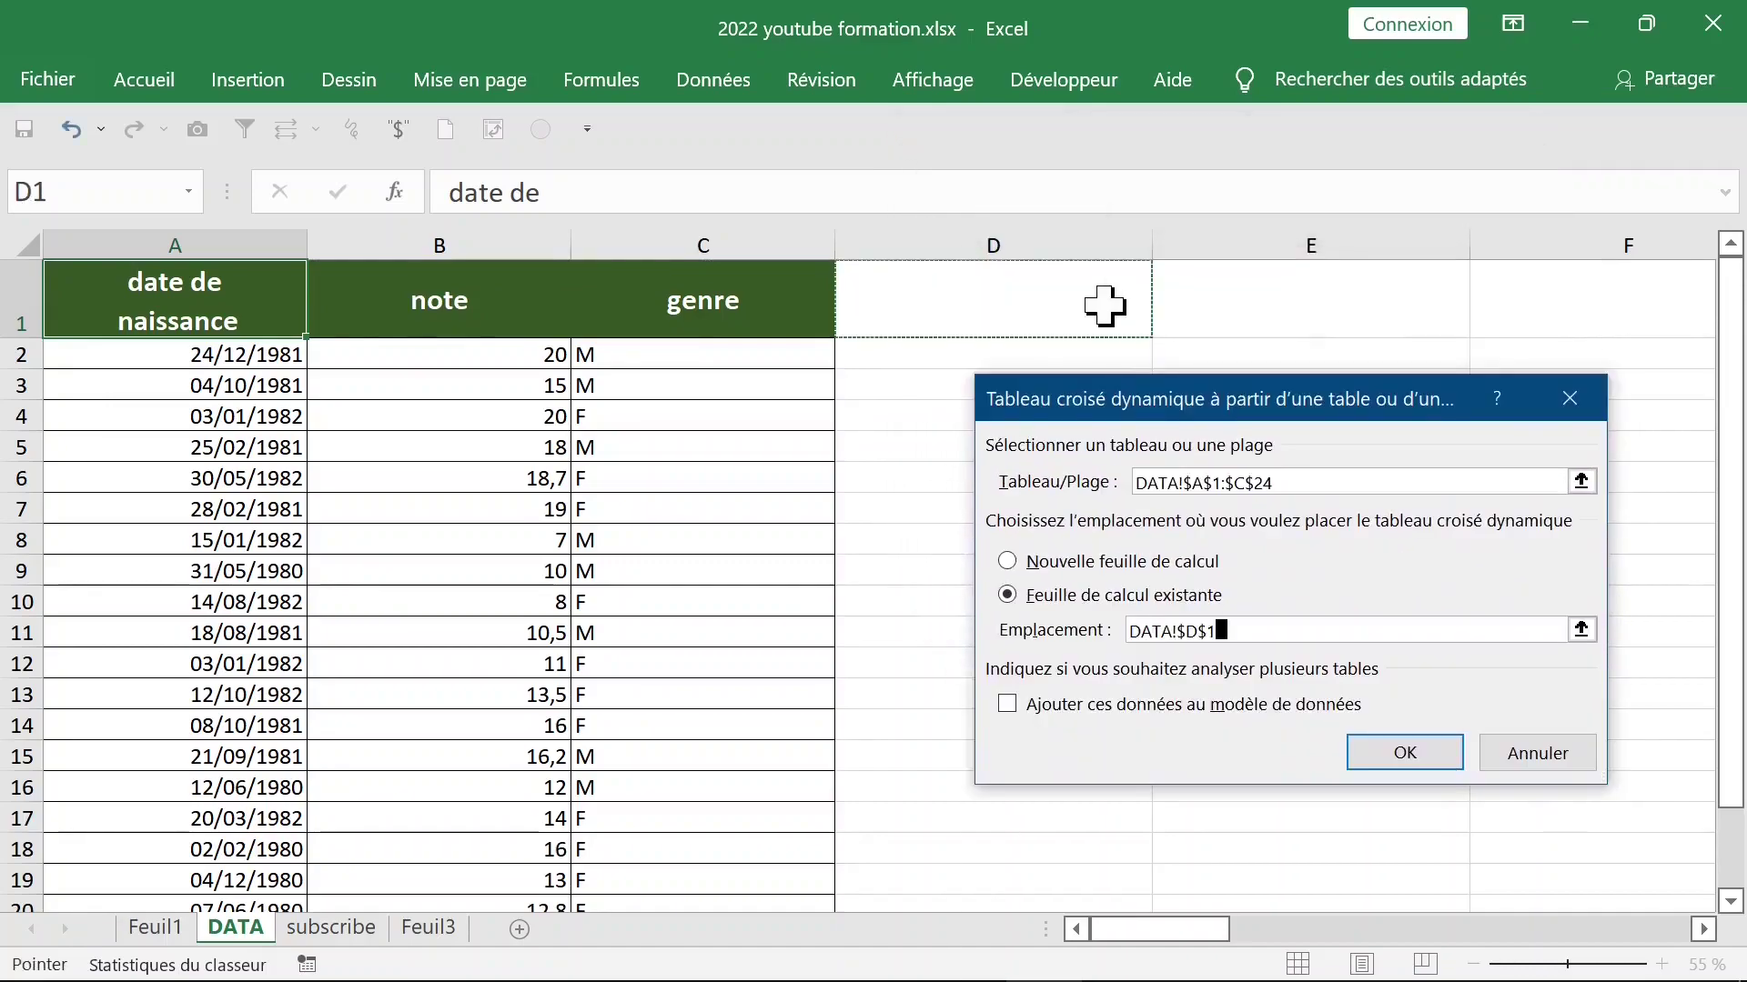
{"action": "left_click", "coordinate": [1401, 752]}
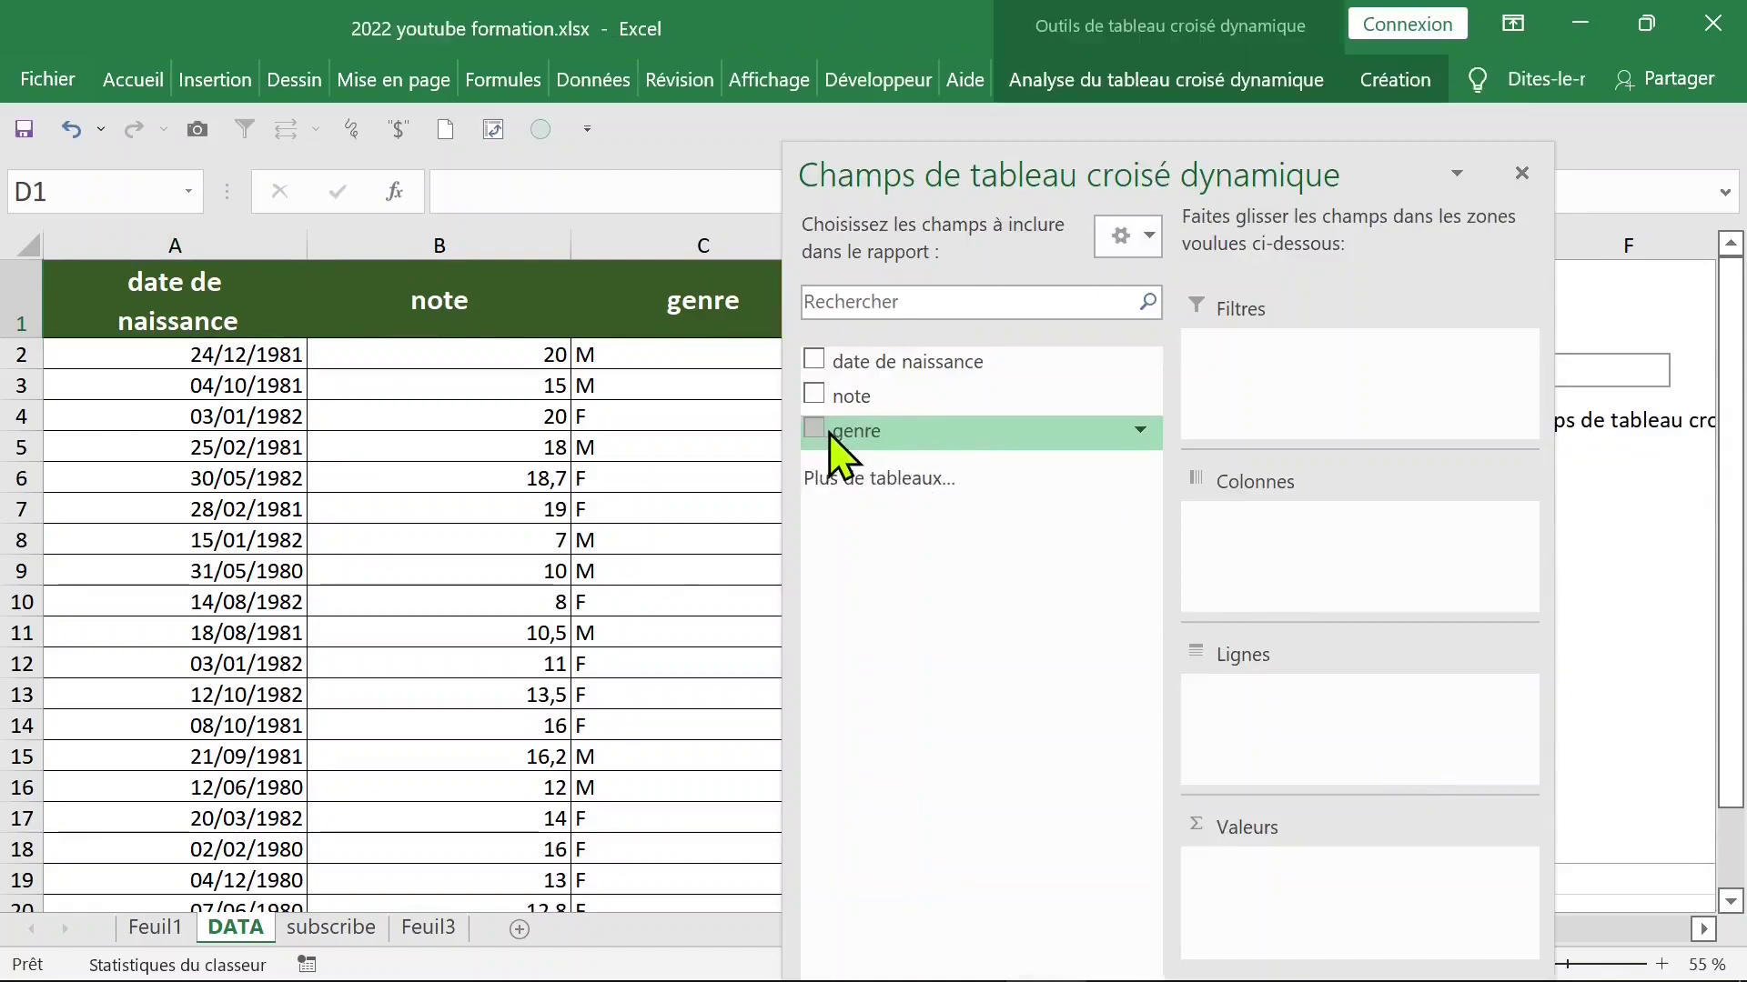
Step: Put genre in rows and sum of note in values, giving F 179 and M 158,5
{"action": "left_click_drag", "start_coordinate": [837, 436], "coordinate": [1239, 698]}
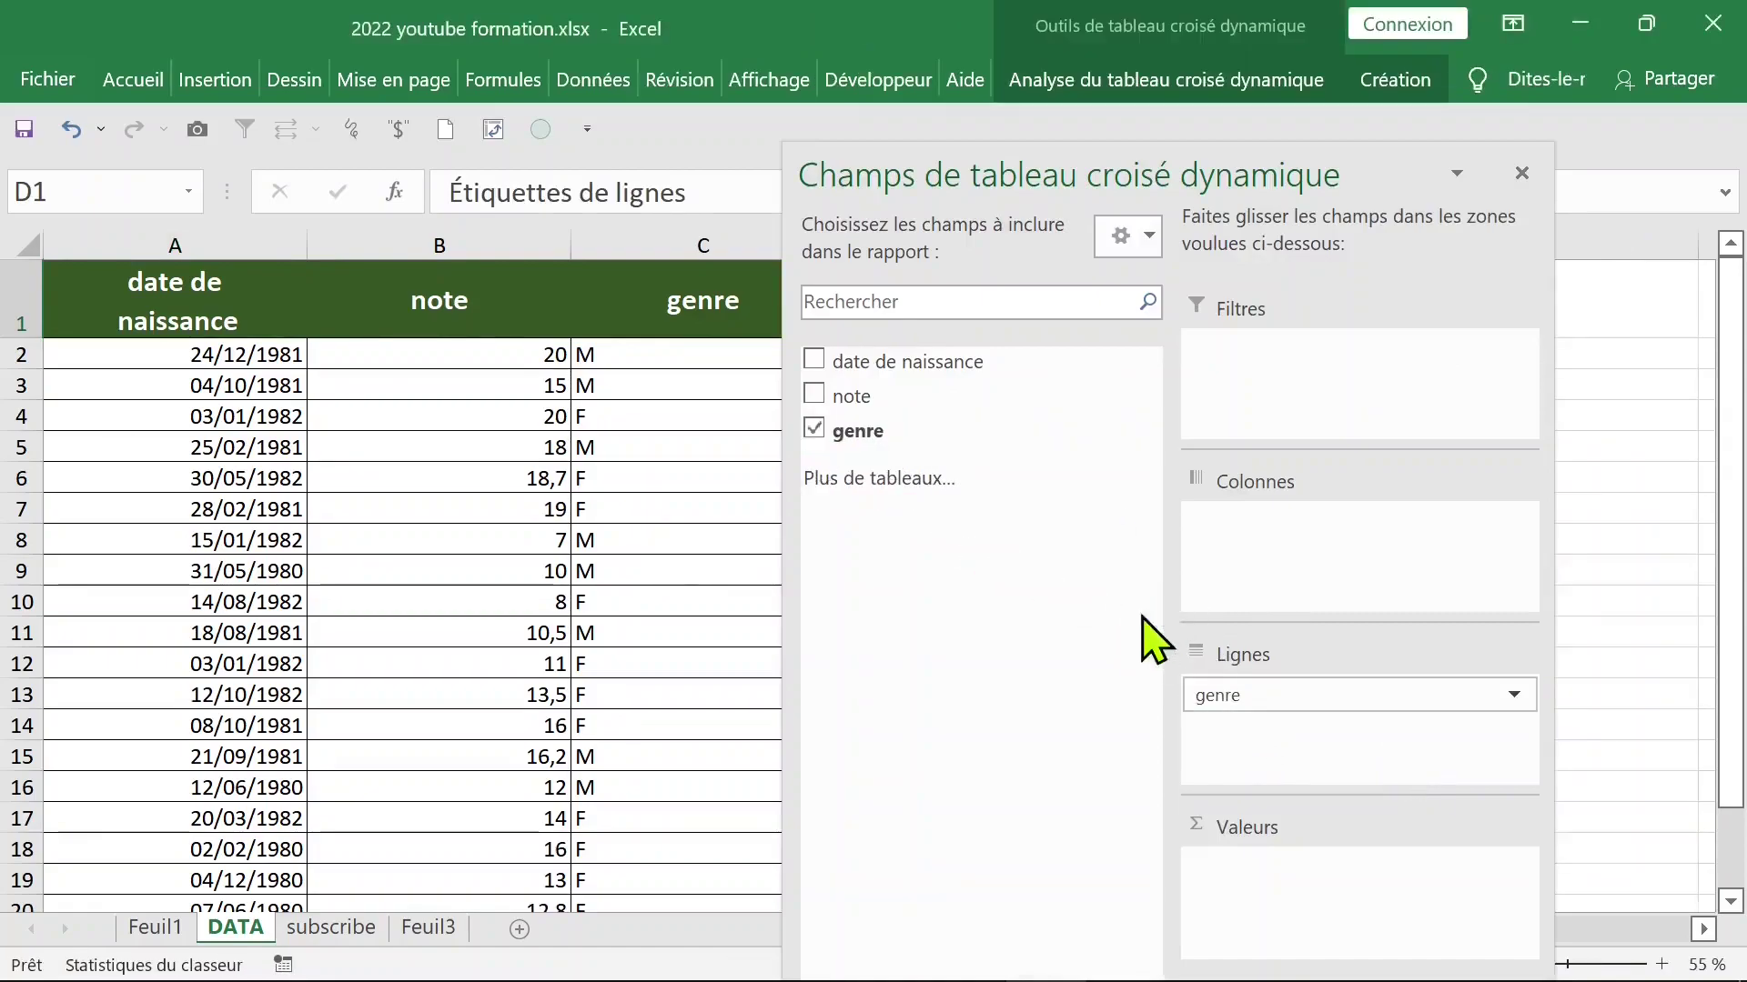
{"action": "left_click_drag", "start_coordinate": [1023, 171], "coordinate": [266, 83]}
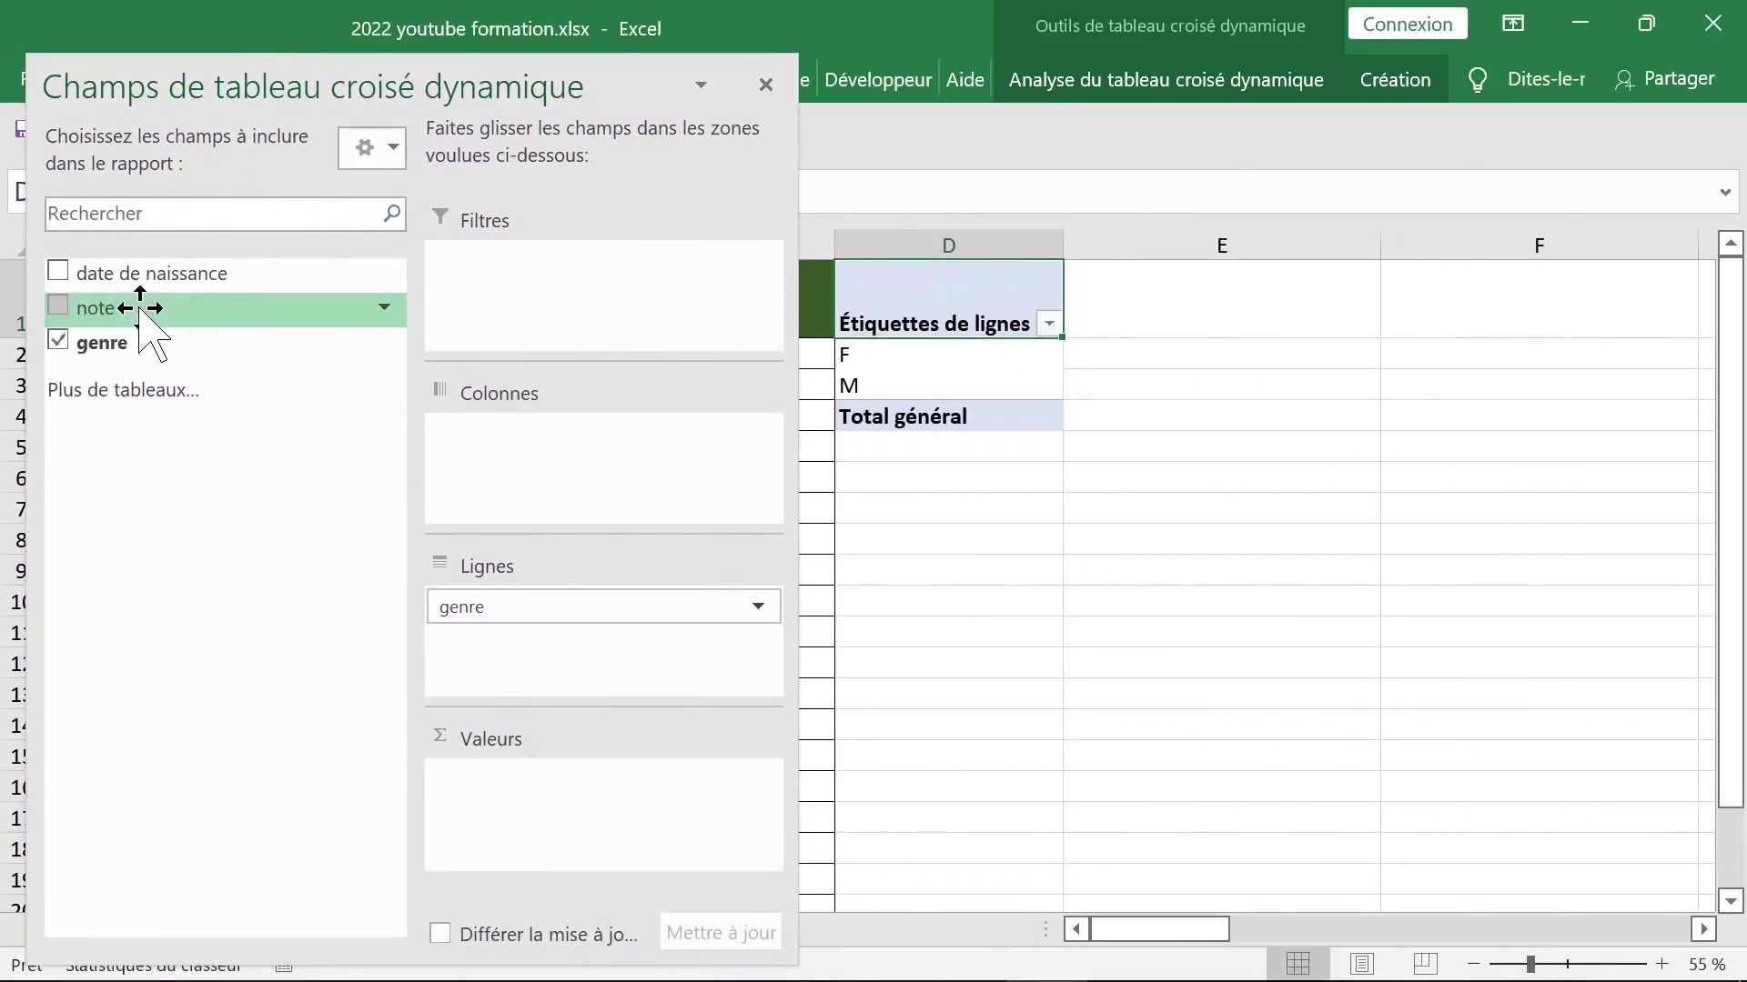
{"action": "left_click_drag", "start_coordinate": [141, 309], "coordinate": [526, 800]}
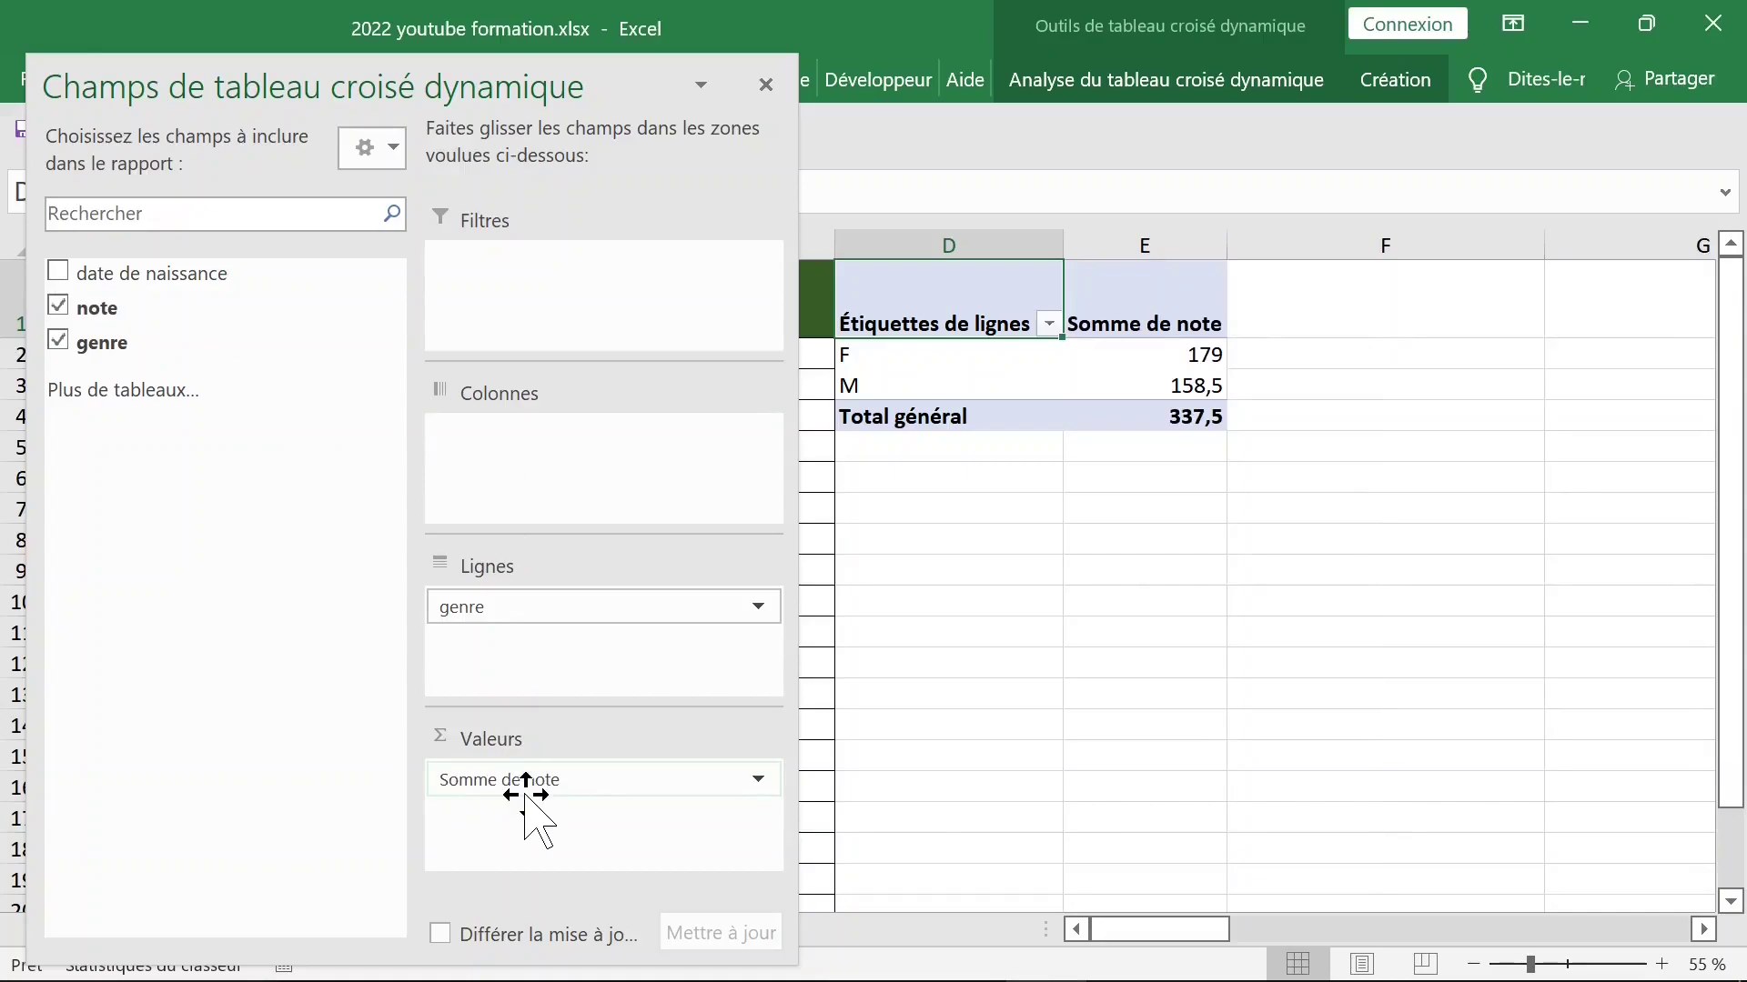
{"action": "left_click", "coordinate": [766, 85]}
{"action": "left_click", "coordinate": [1097, 362]}
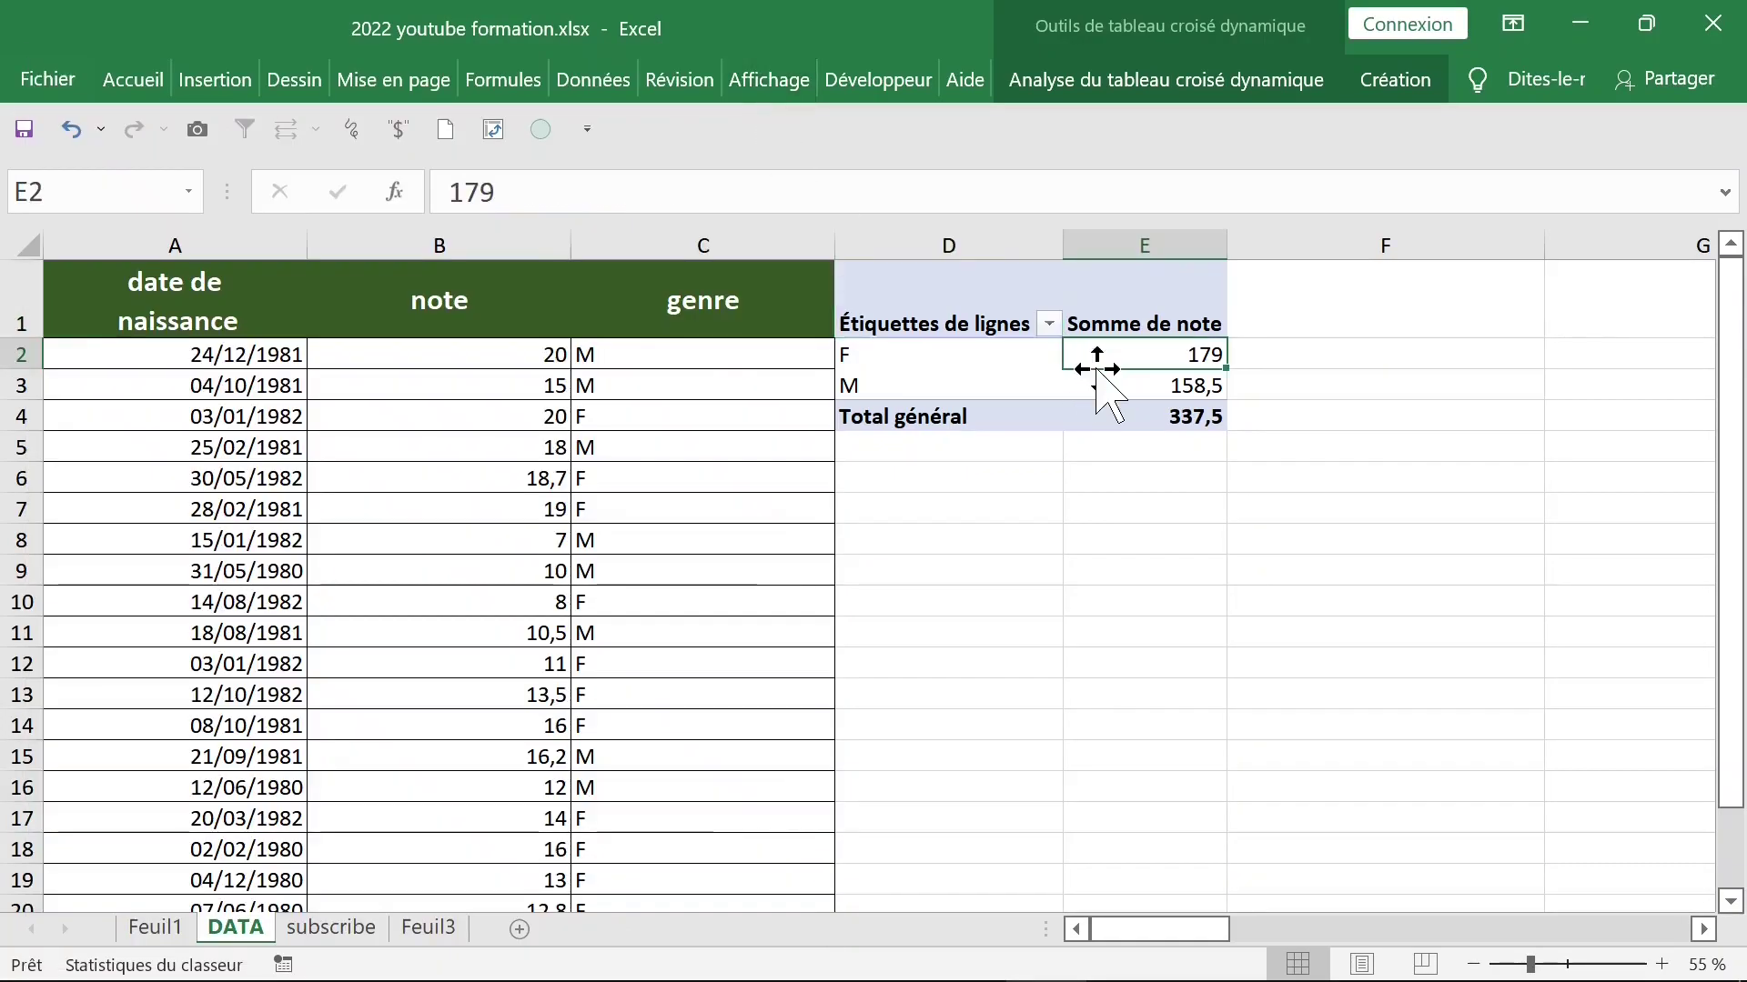
Step: Change the note summary from Somme to Max
{"action": "left_click", "coordinate": [1124, 318]}
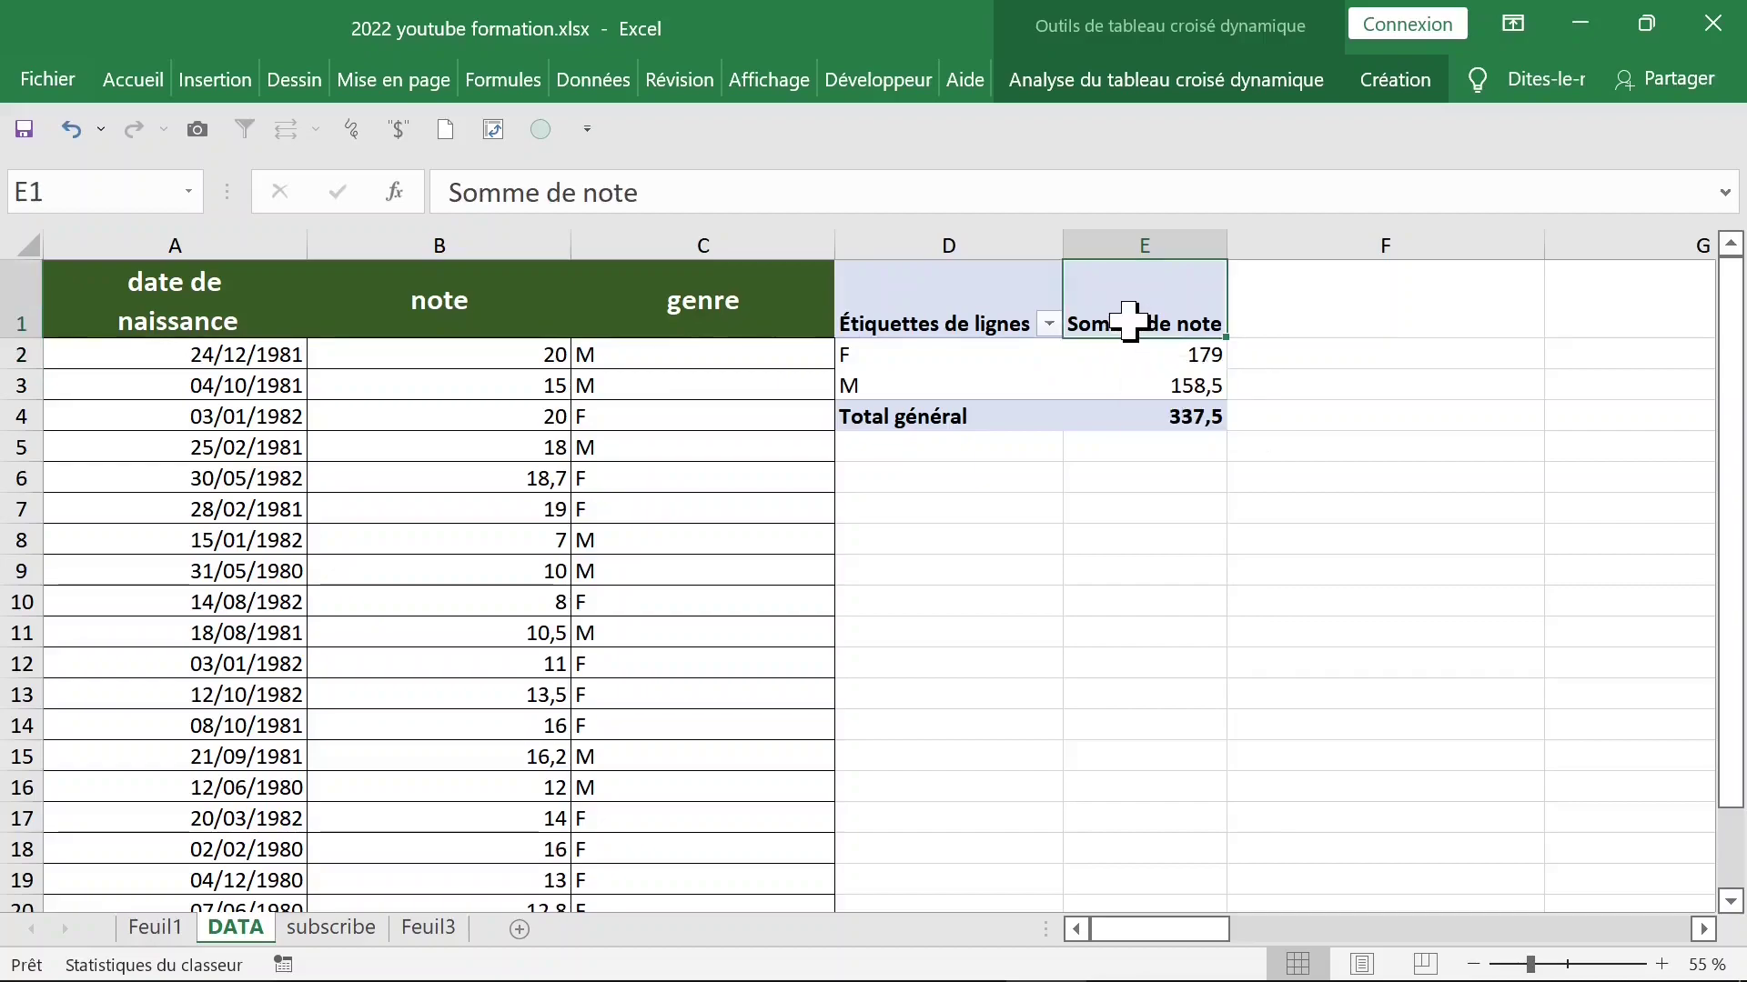
{"action": "double_click", "coordinate": [1108, 321]}
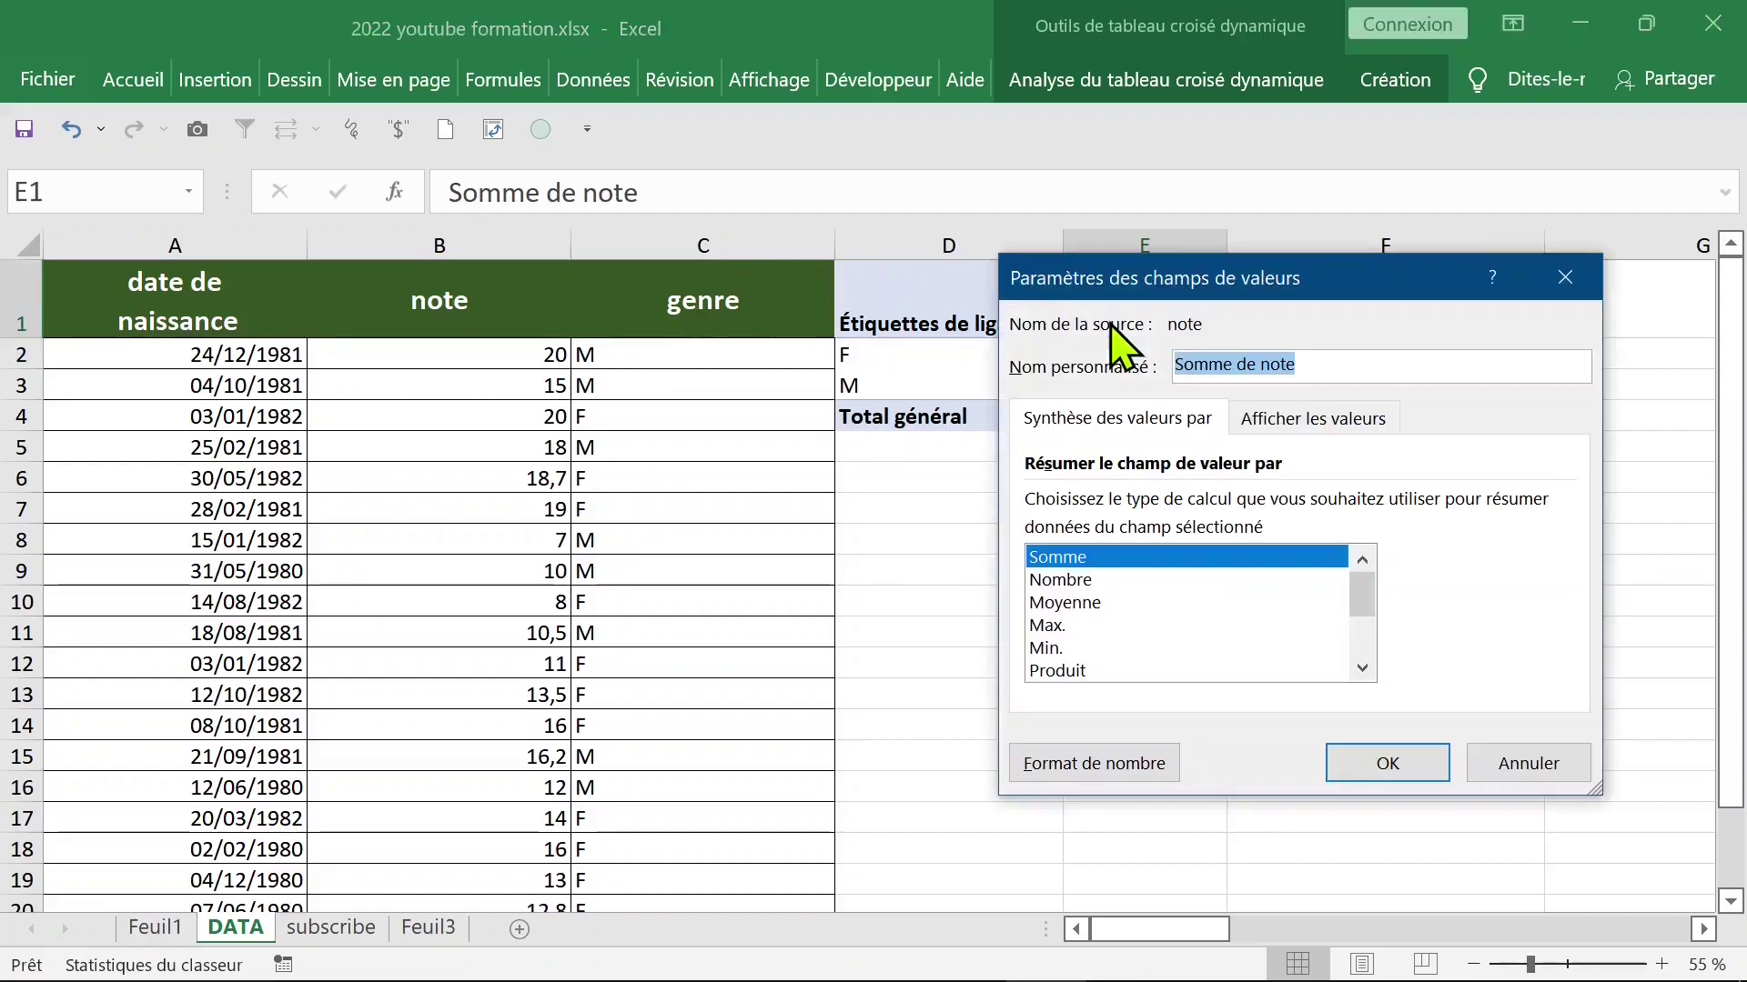
{"action": "left_click", "coordinate": [1558, 283]}
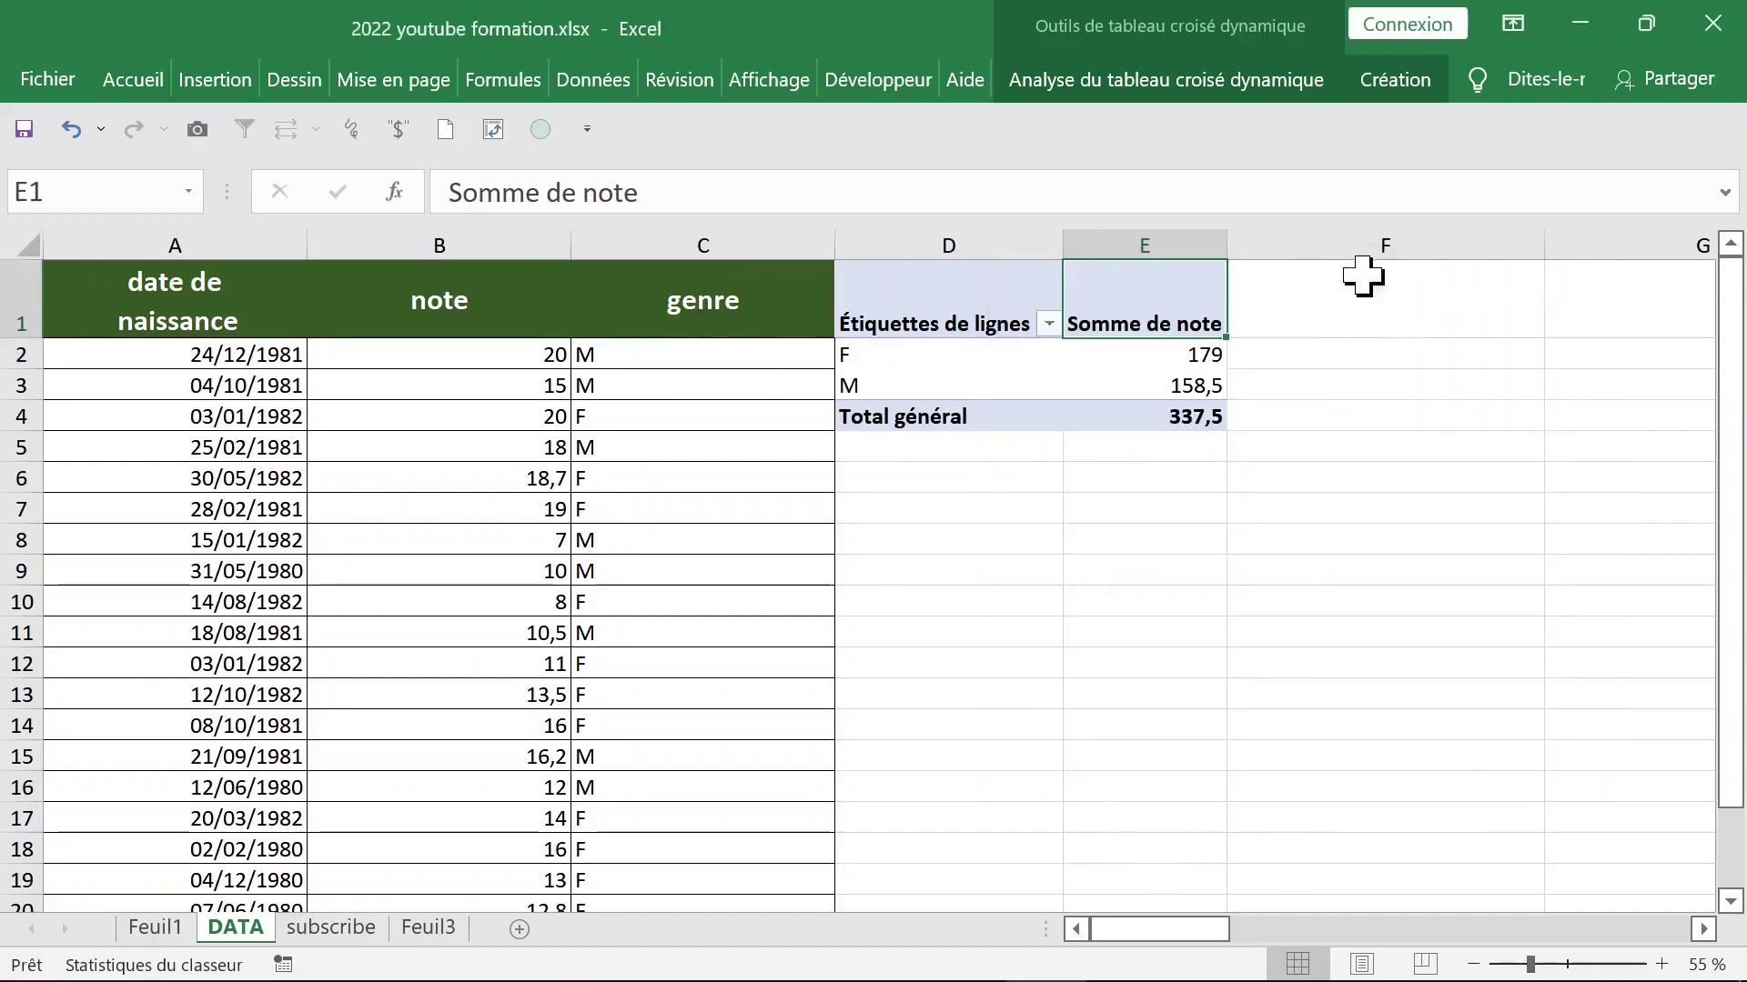
{"action": "double_click", "coordinate": [1142, 300]}
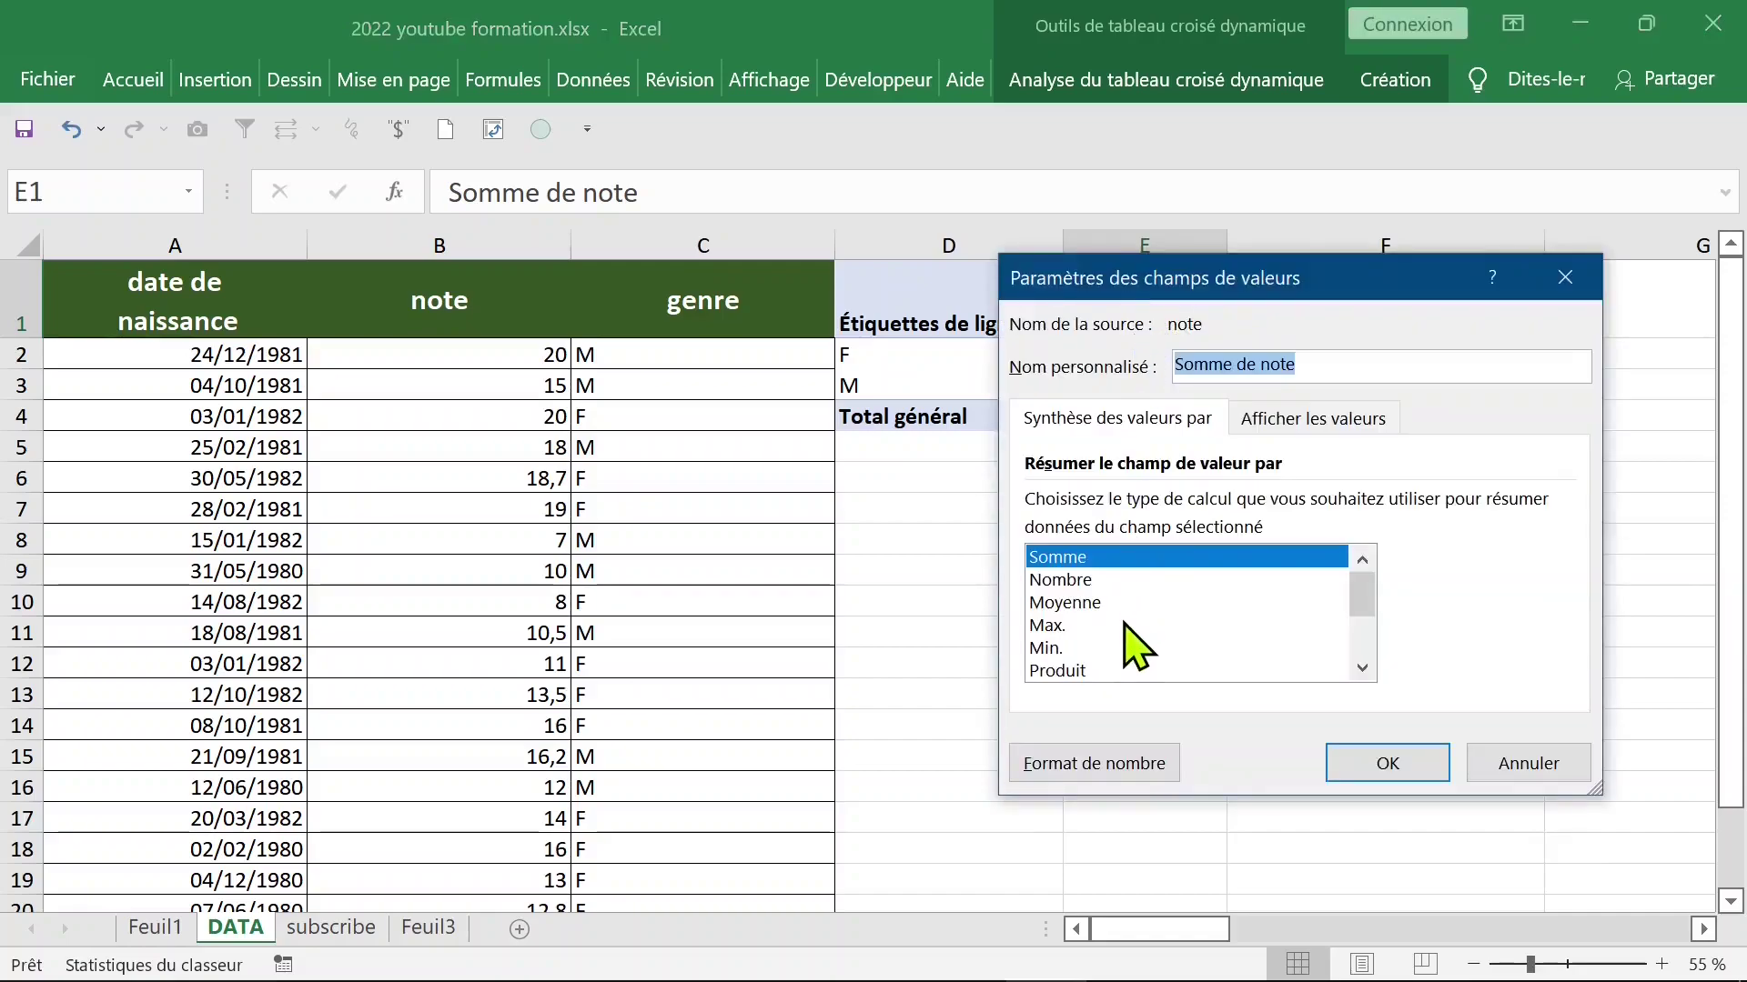
{"action": "left_click", "coordinate": [1070, 627]}
{"action": "left_click", "coordinate": [1386, 769]}
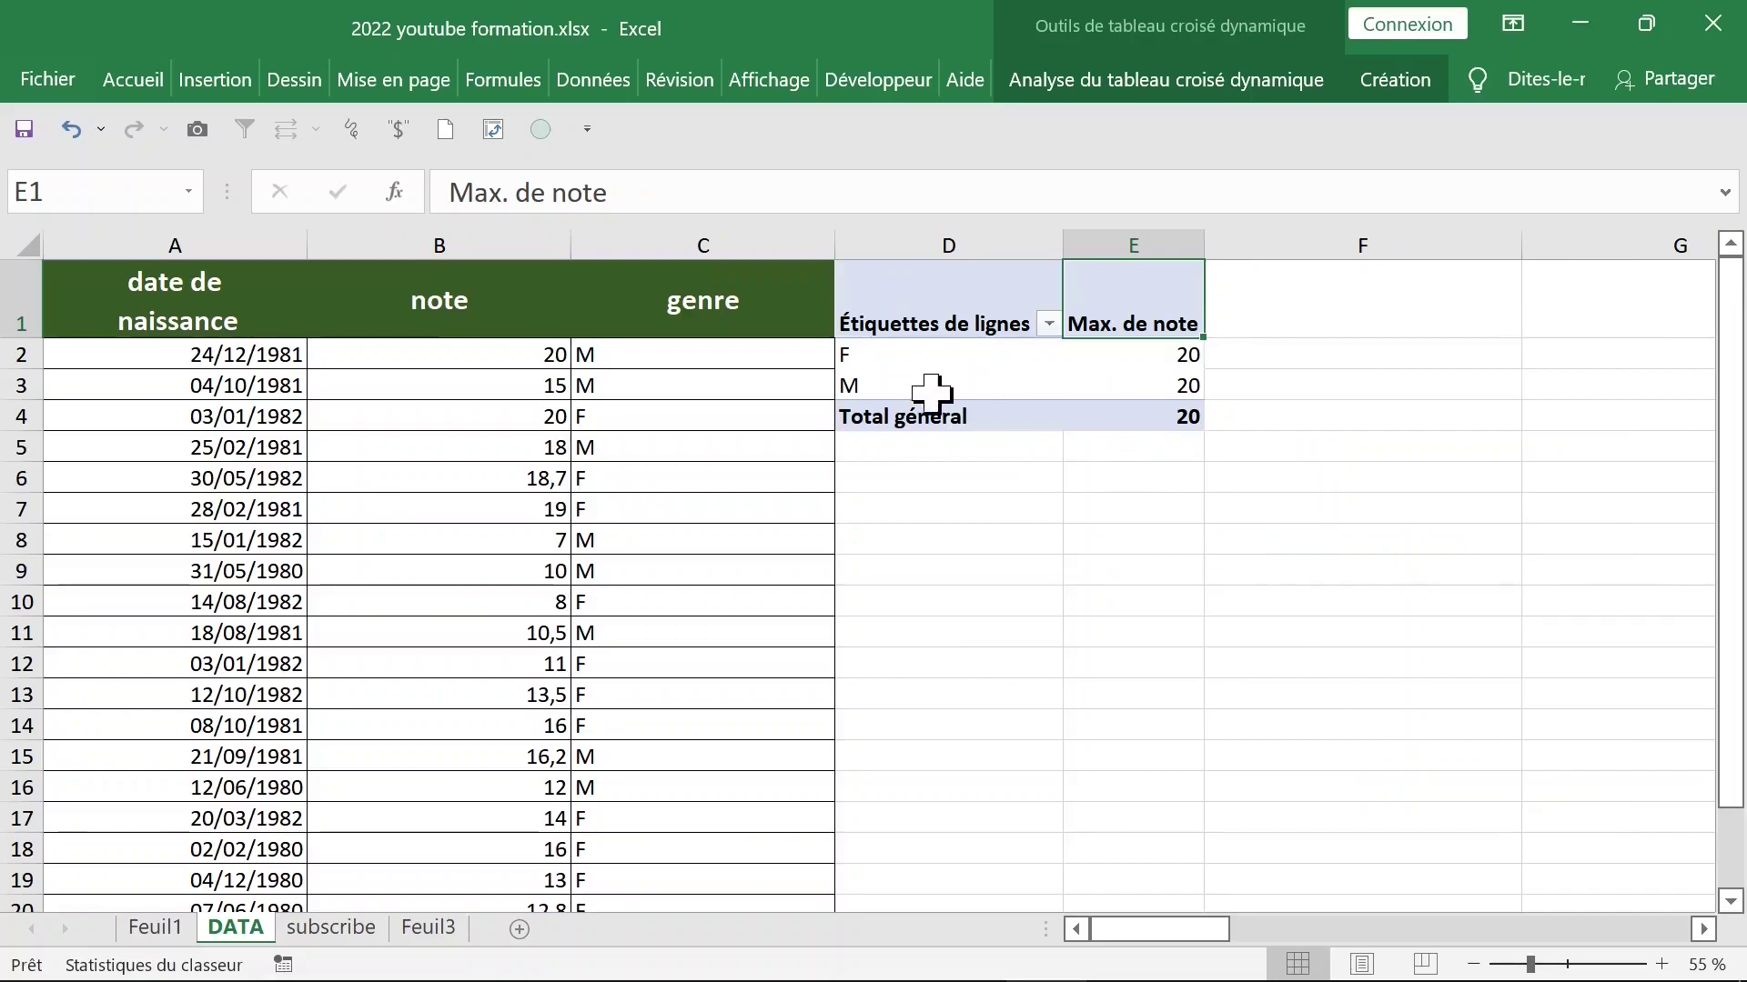
Step: Switch the note summary to Min, then to Moyenne, giving F 14,91666667 and M 14,40909091
{"action": "double_click", "coordinate": [1134, 321]}
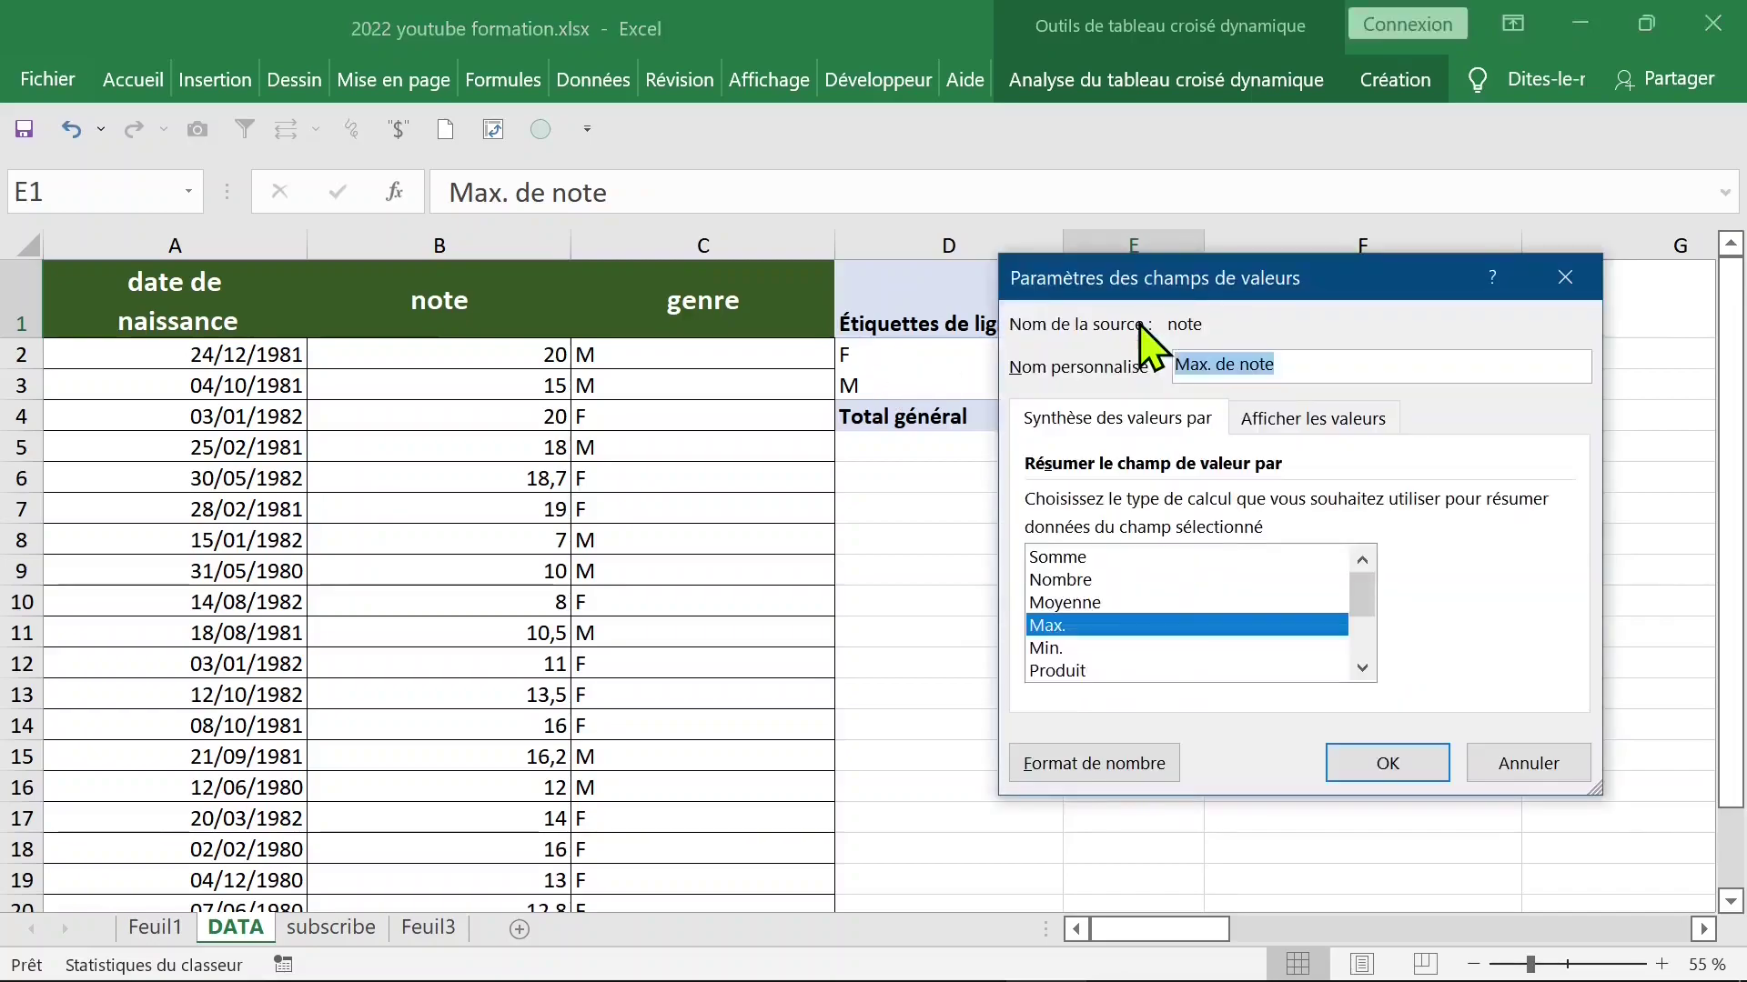
{"action": "left_click", "coordinate": [1046, 649]}
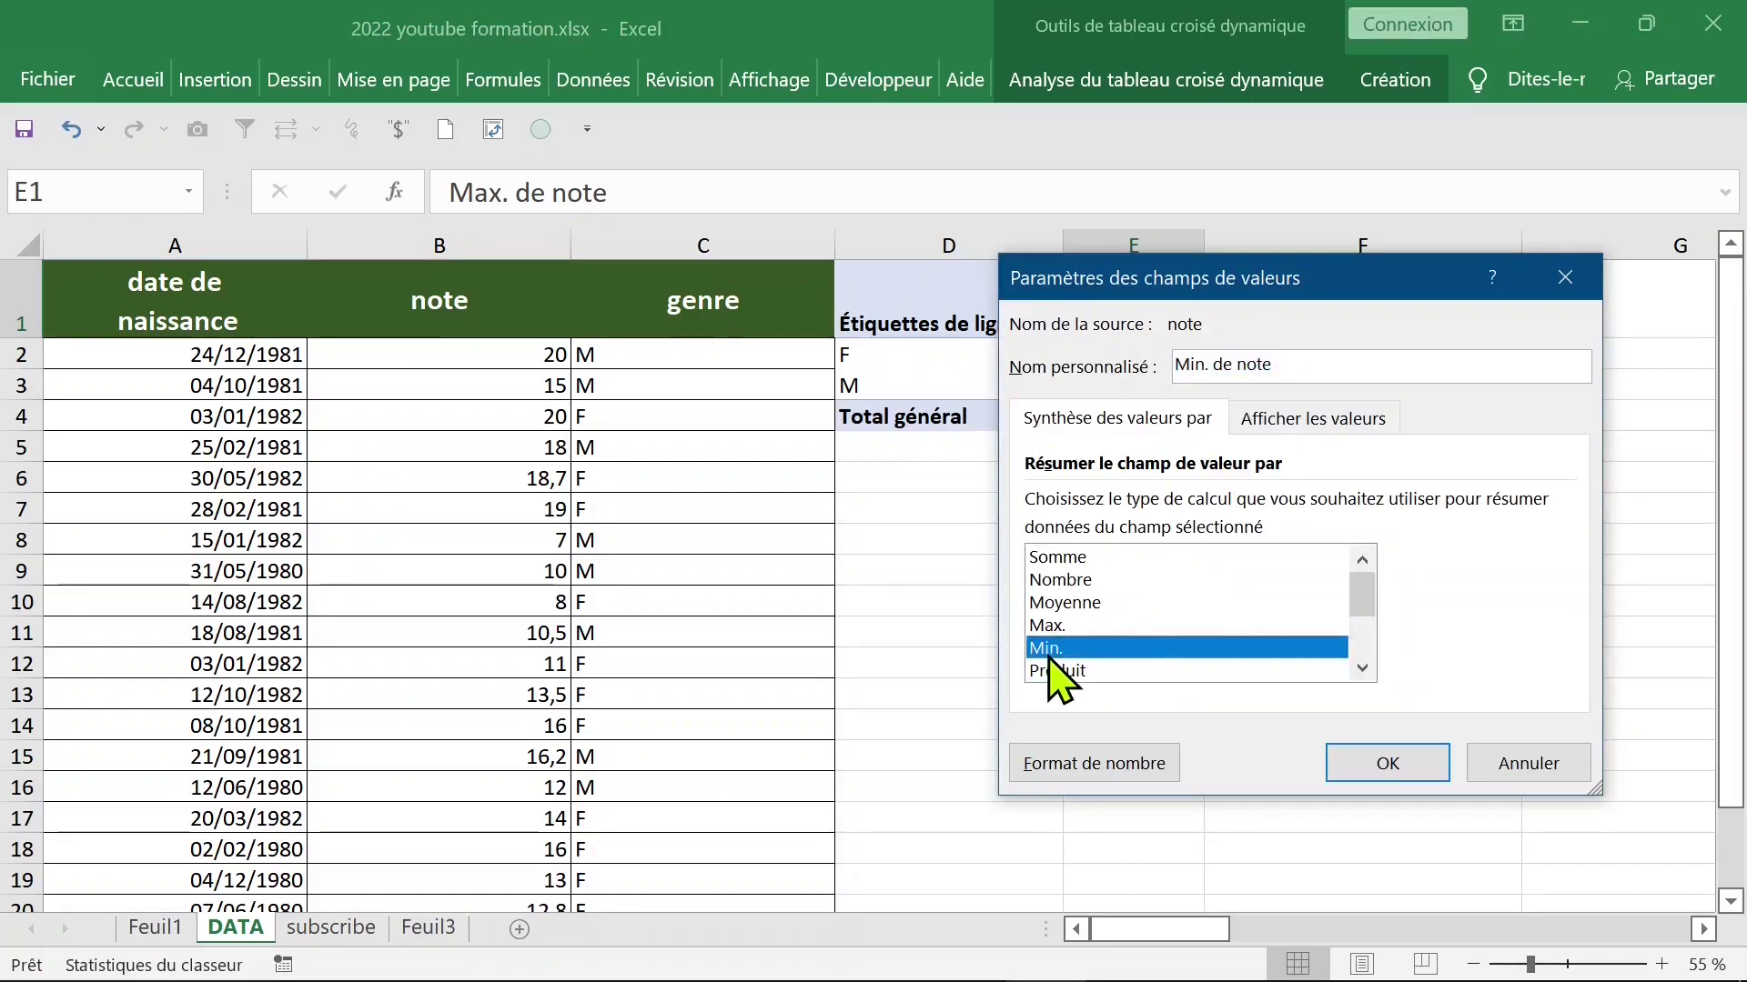
{"action": "left_click", "coordinate": [1393, 766]}
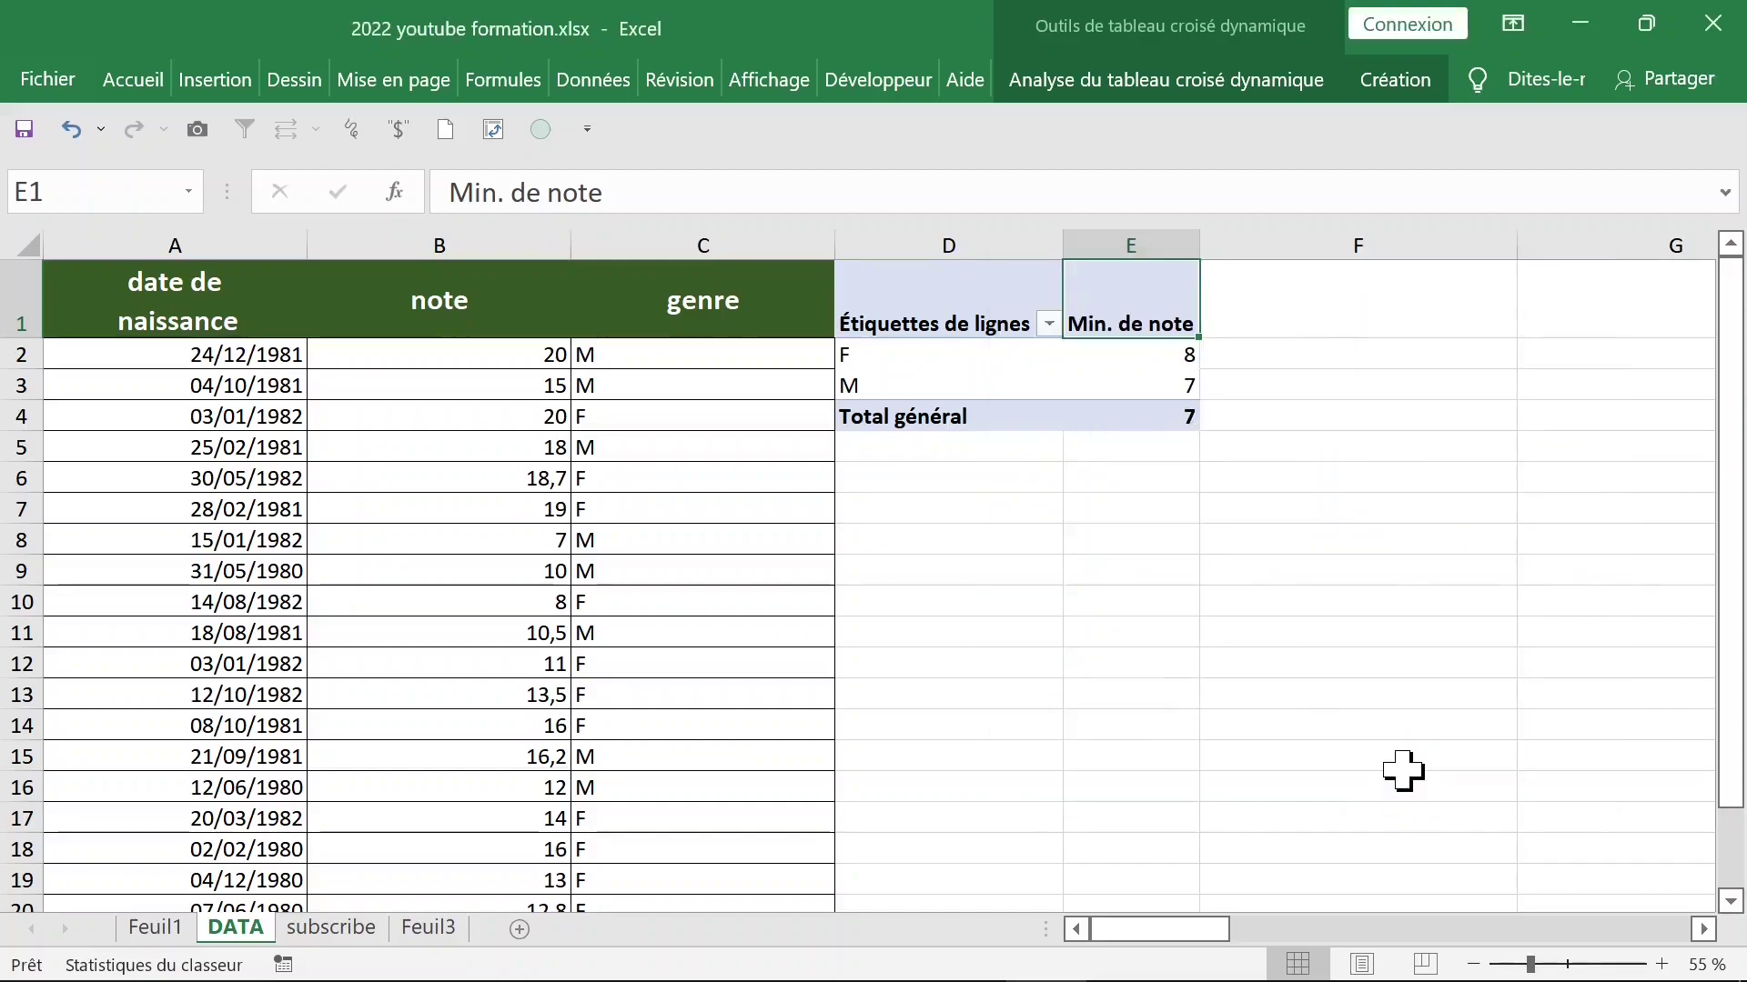
{"action": "mouse_move", "coordinate": [1188, 343]}
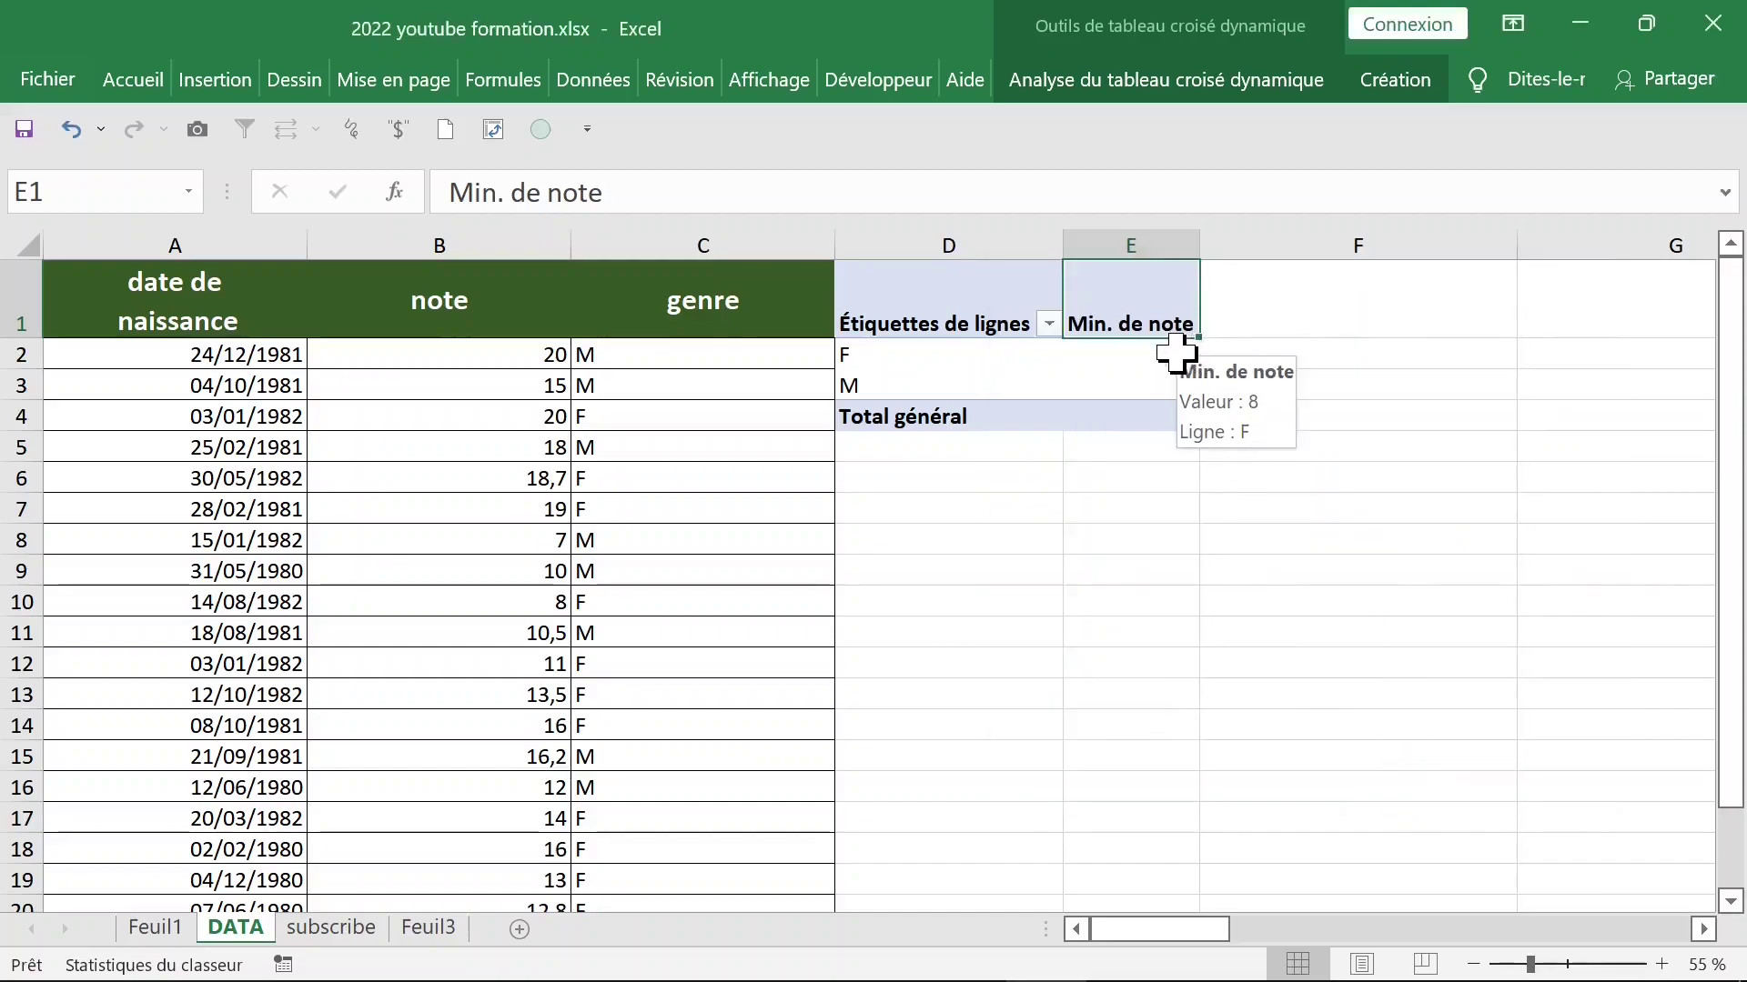
{"action": "double_click", "coordinate": [1137, 314]}
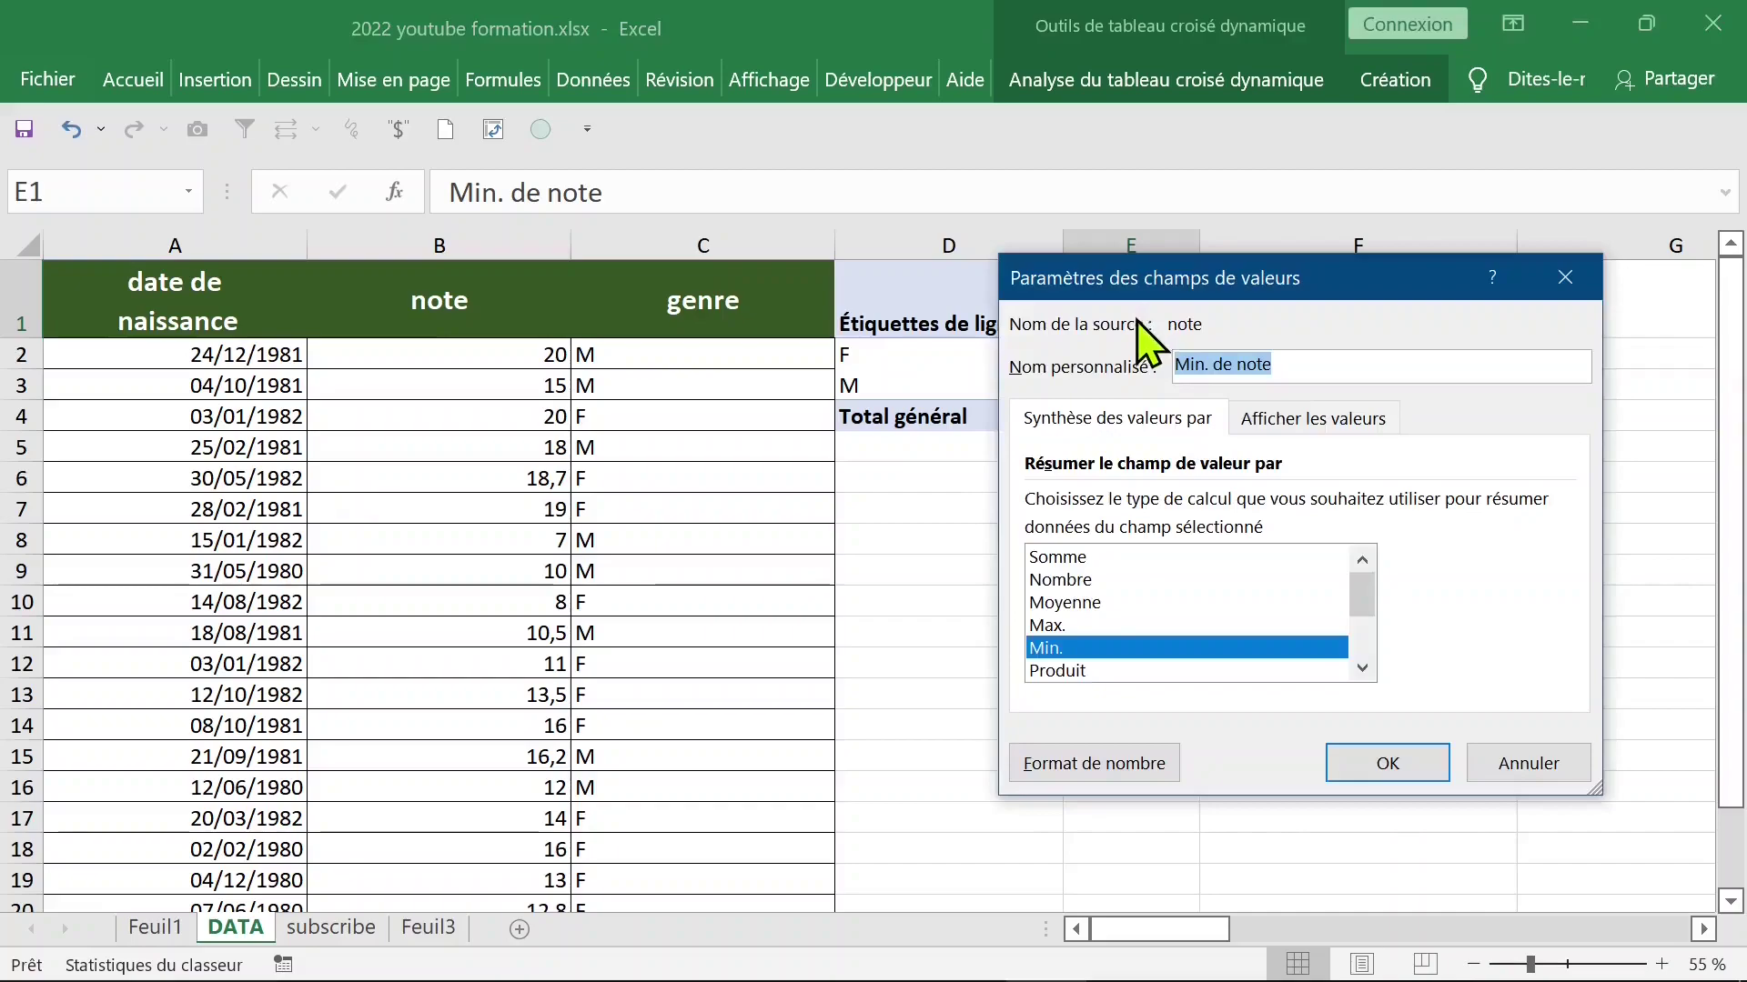
{"action": "left_click", "coordinate": [1078, 603]}
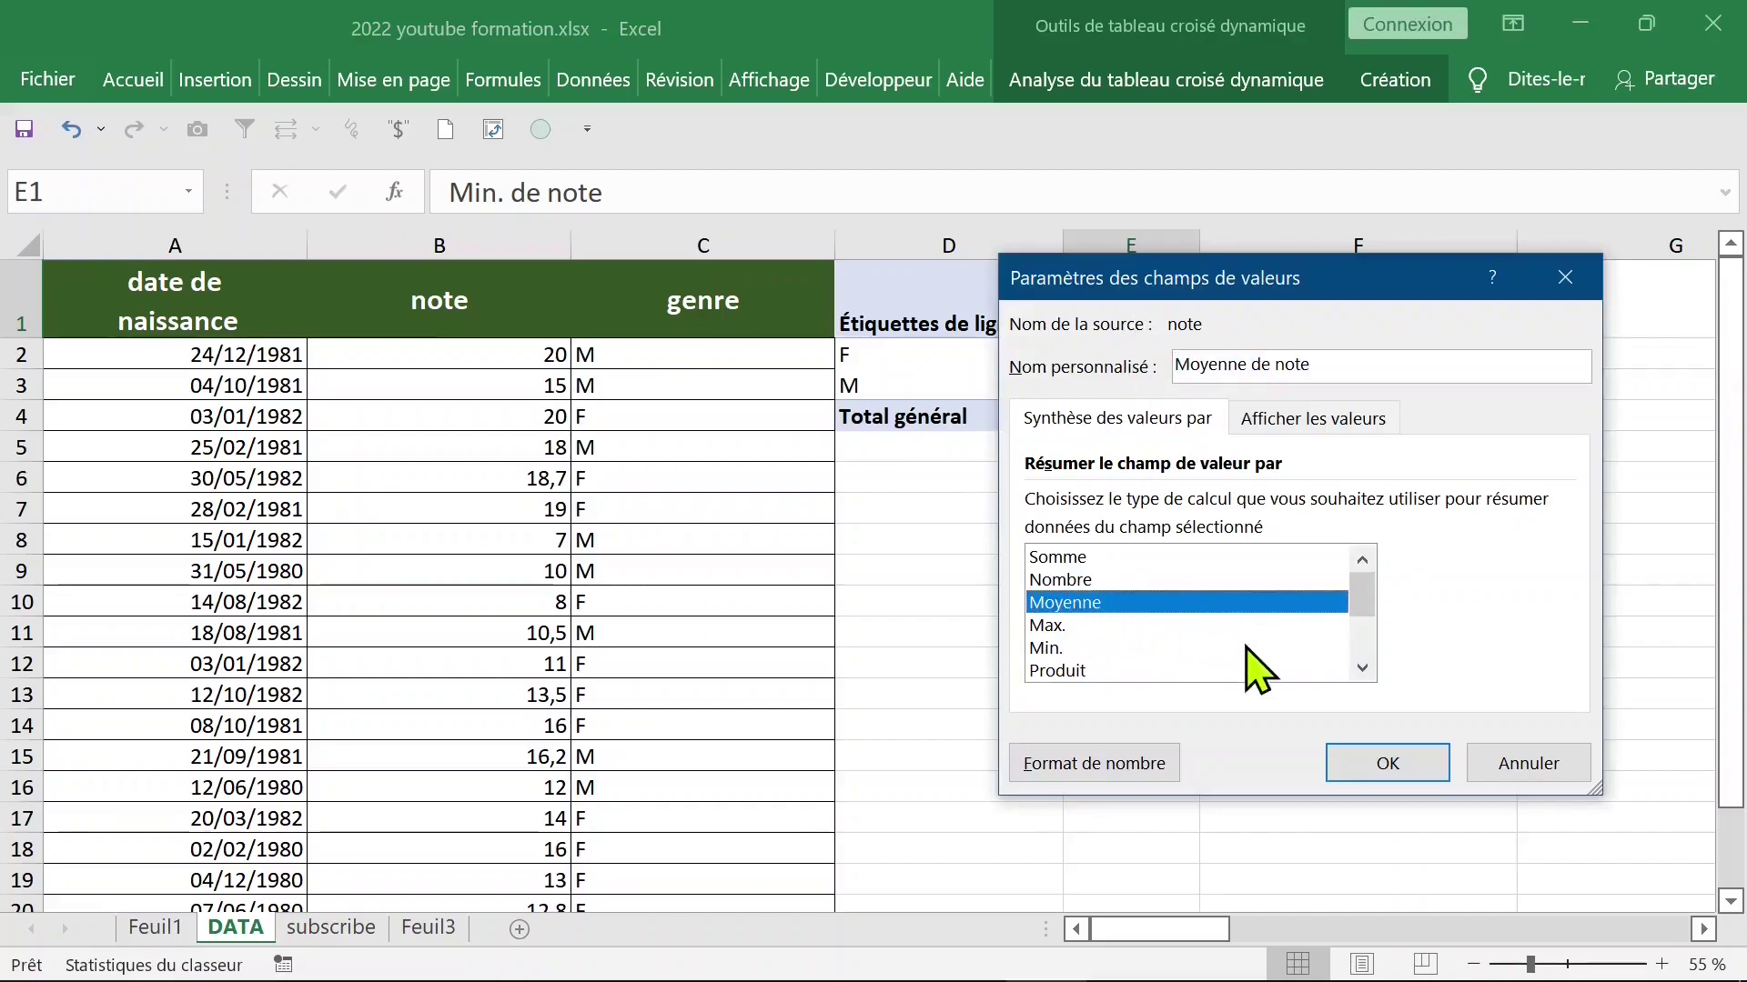
{"action": "left_click", "coordinate": [1371, 766]}
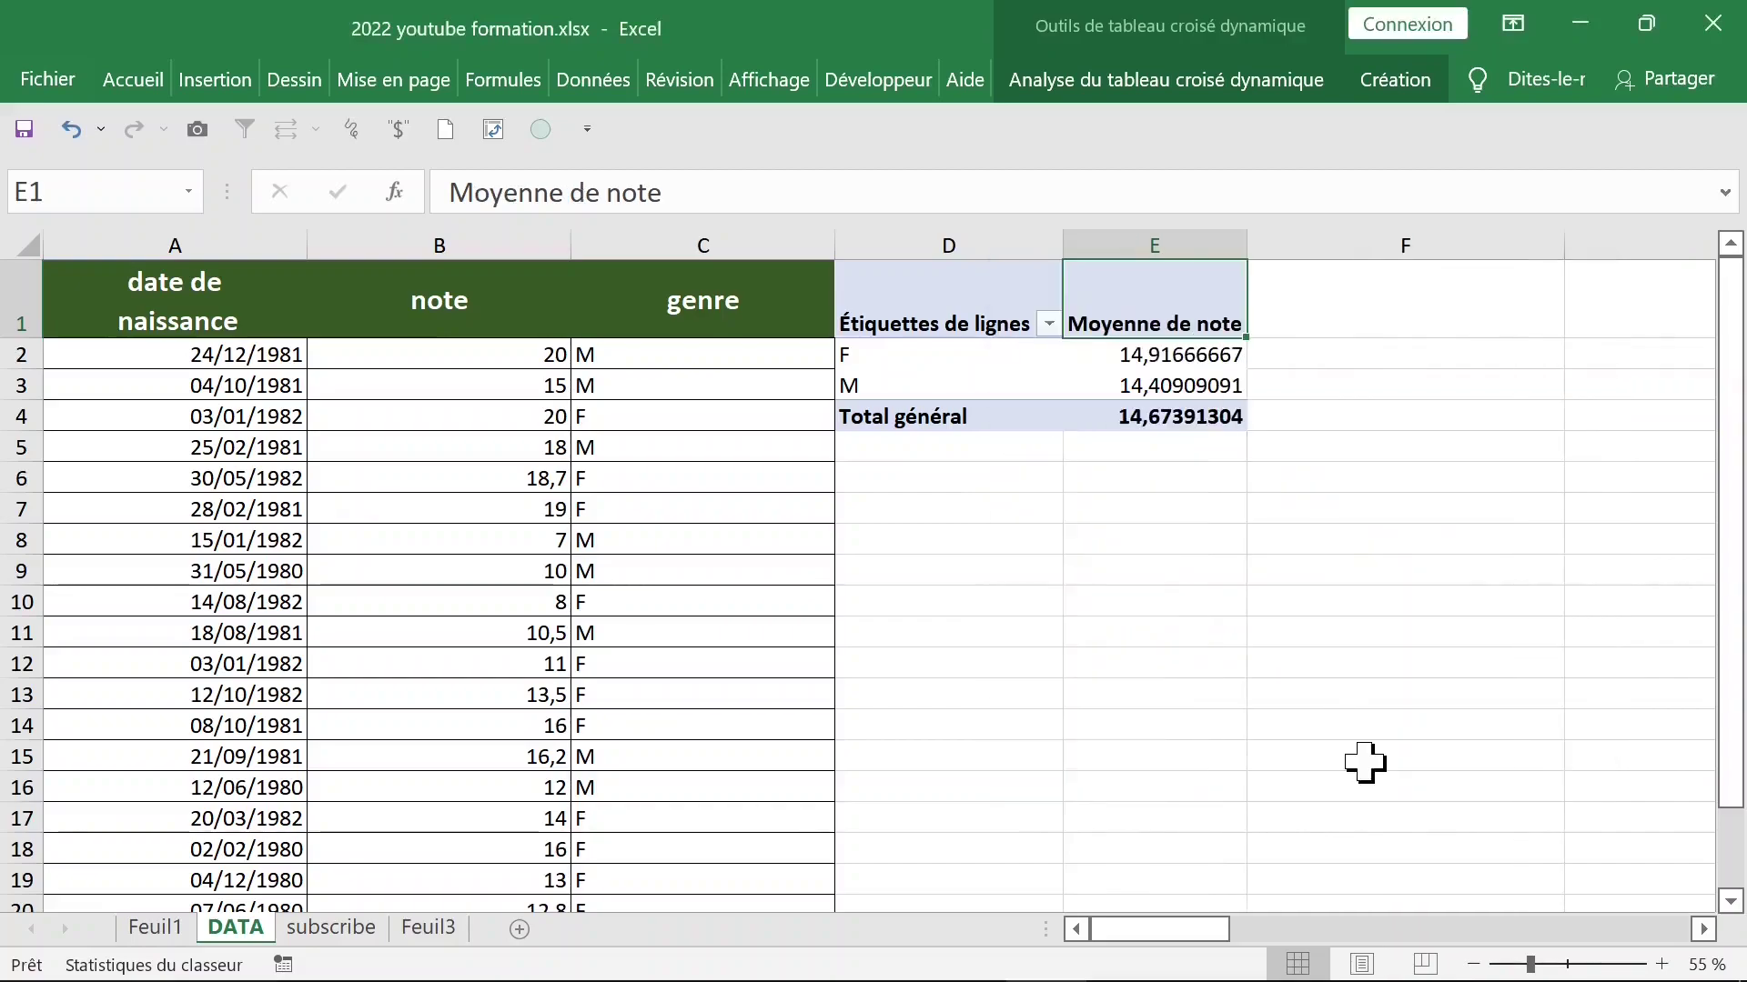
{"action": "left_click", "coordinate": [1131, 354]}
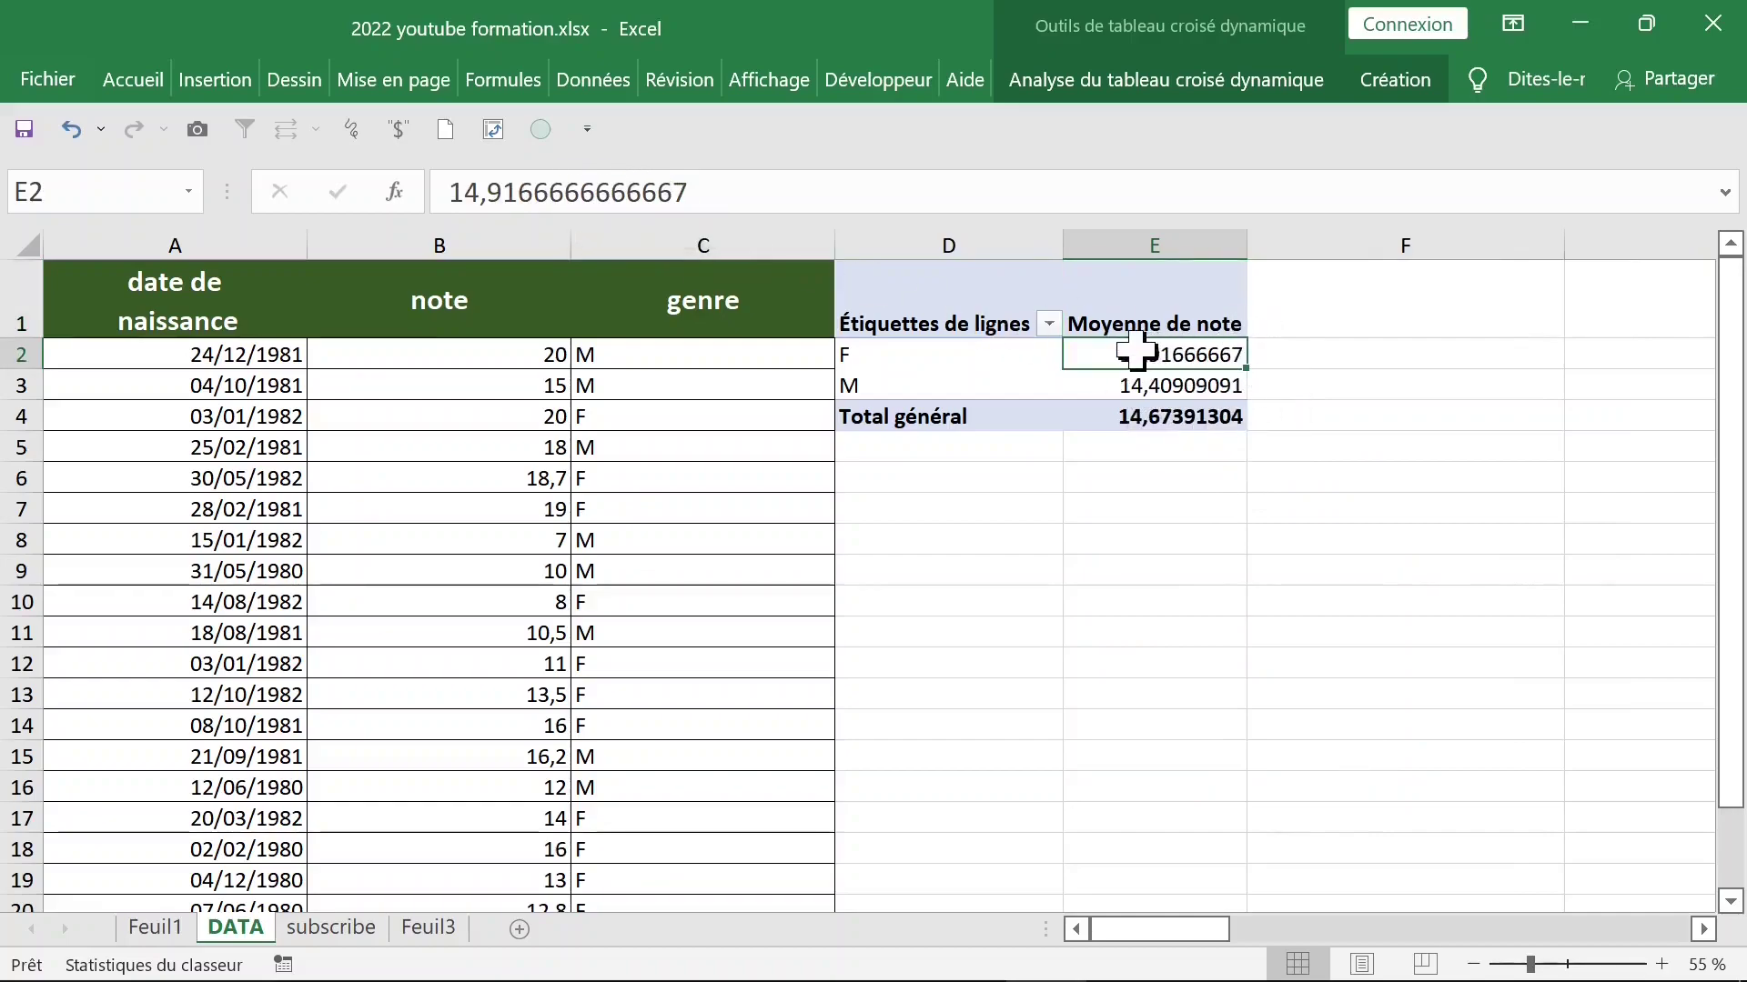
Step: Format the Moyenne de note values as numbers with 2 decimals: F 14,92, M 14,41
{"action": "mouse_move", "coordinate": [1131, 354]}
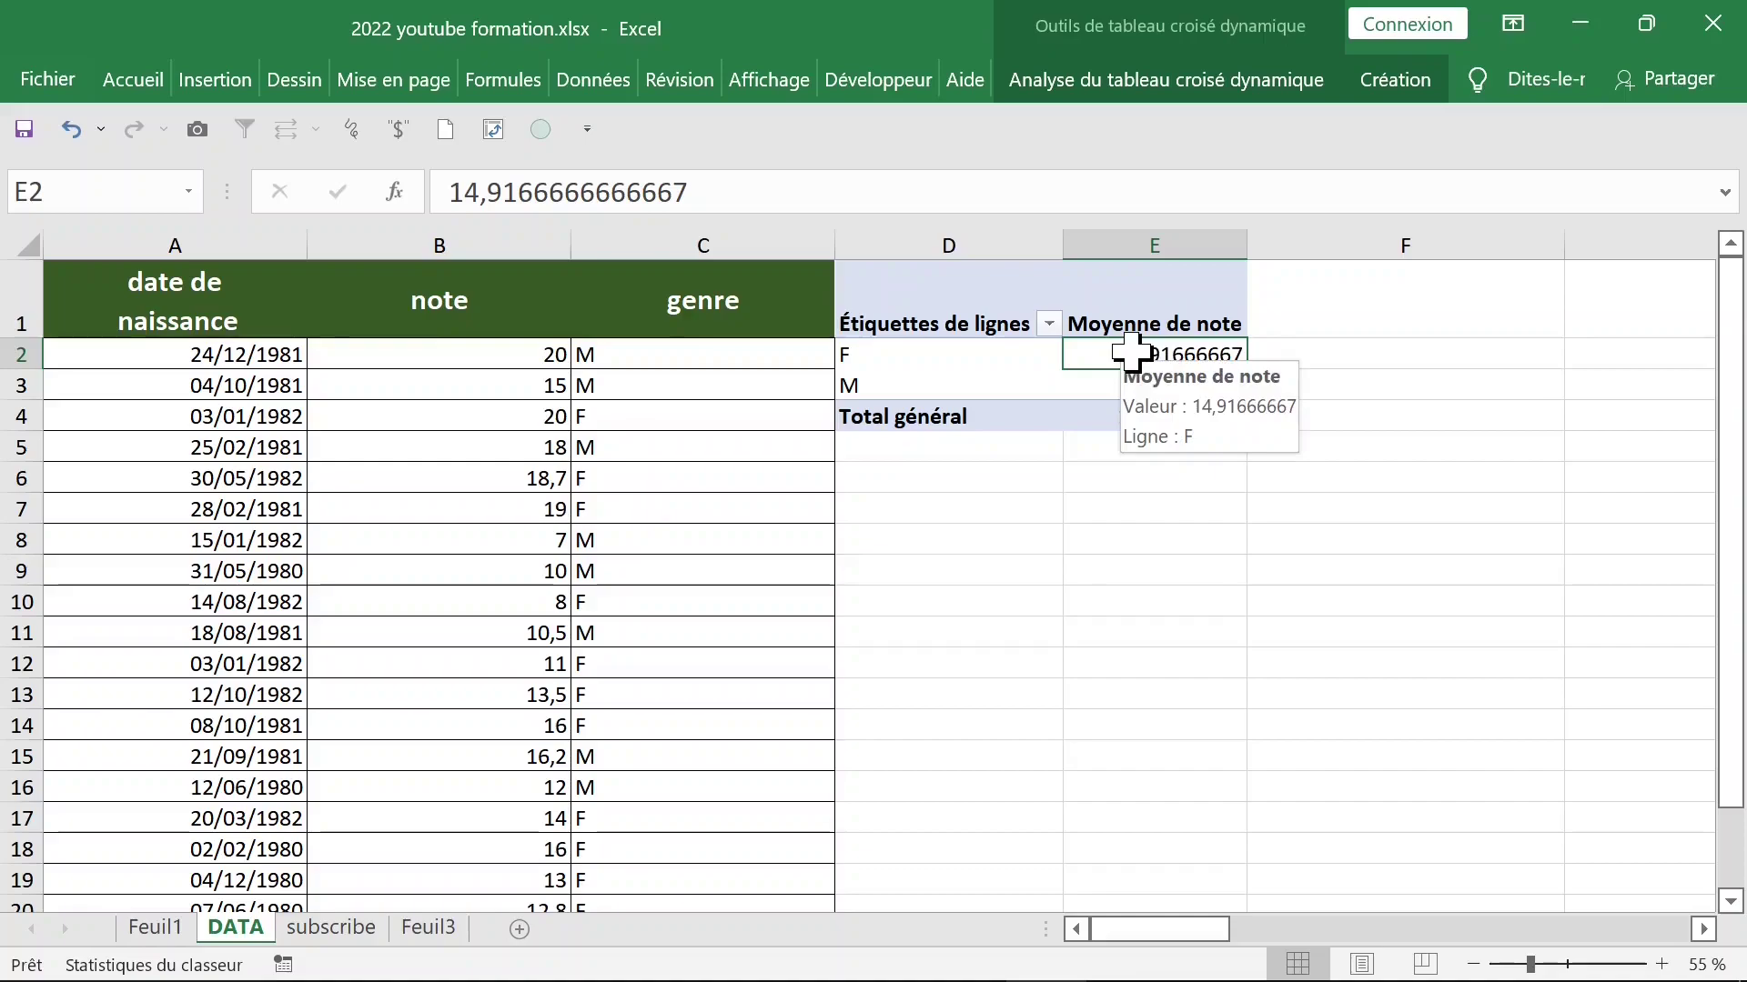
{"action": "right_click", "coordinate": [1133, 355]}
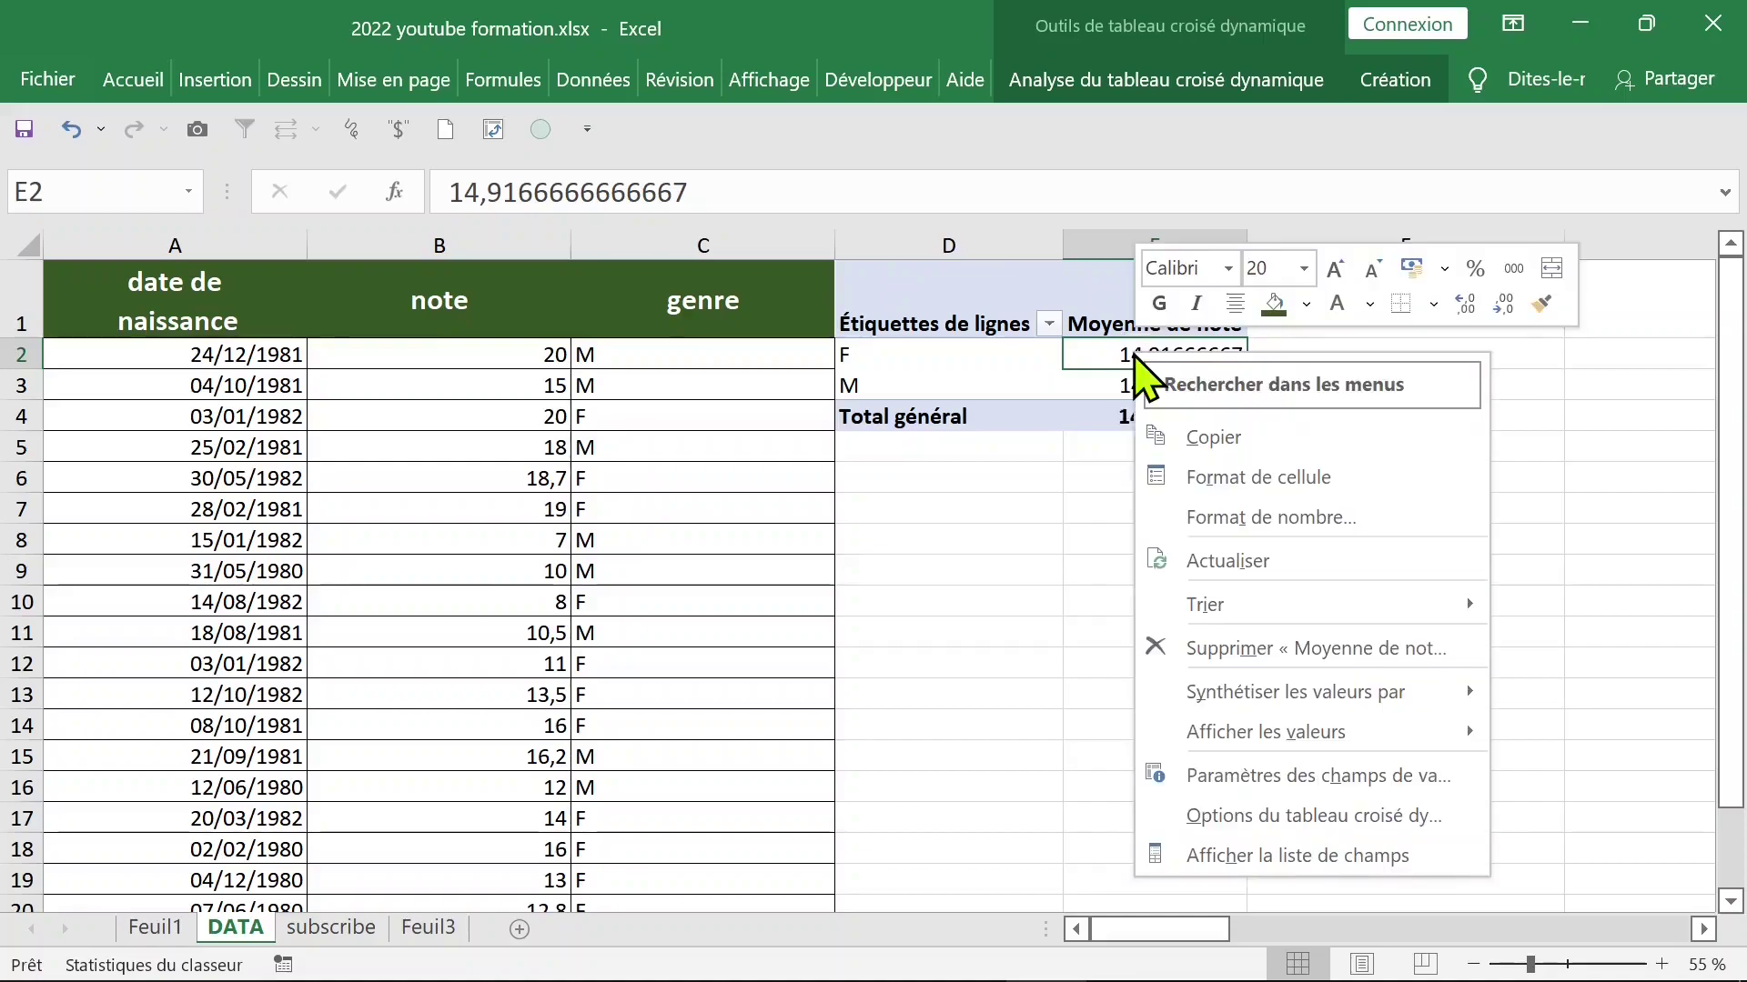
{"action": "left_click", "coordinate": [1261, 519]}
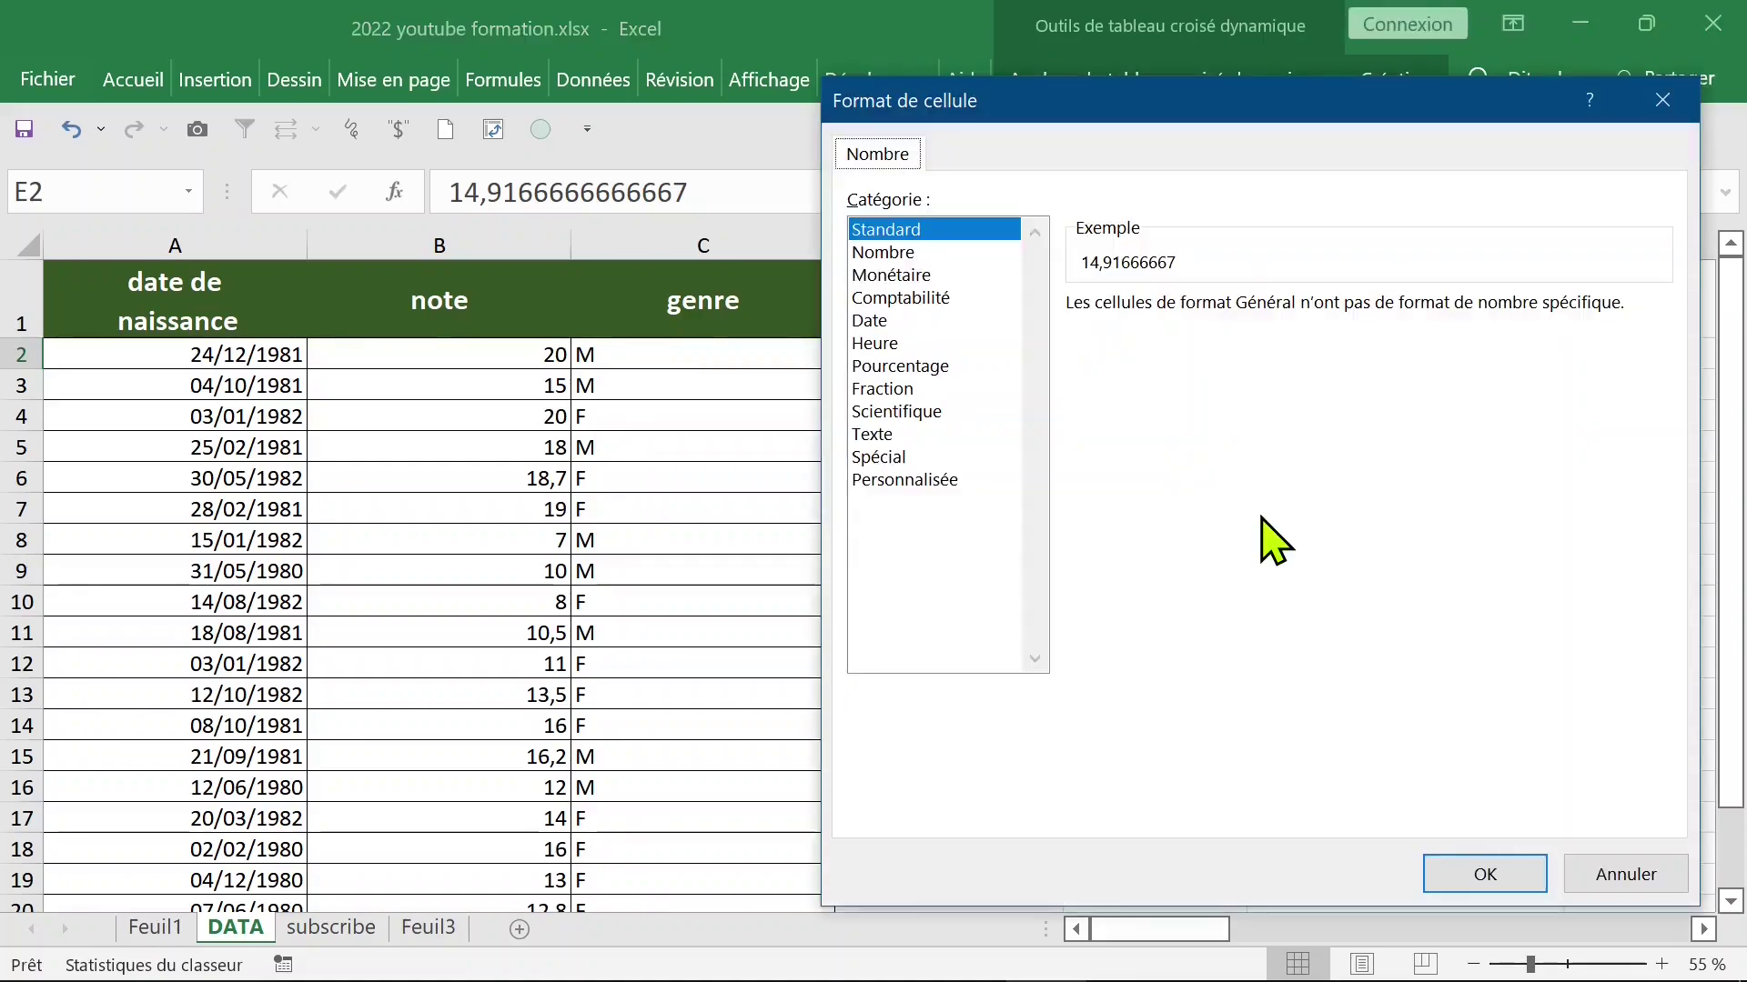
{"action": "left_click", "coordinate": [892, 252]}
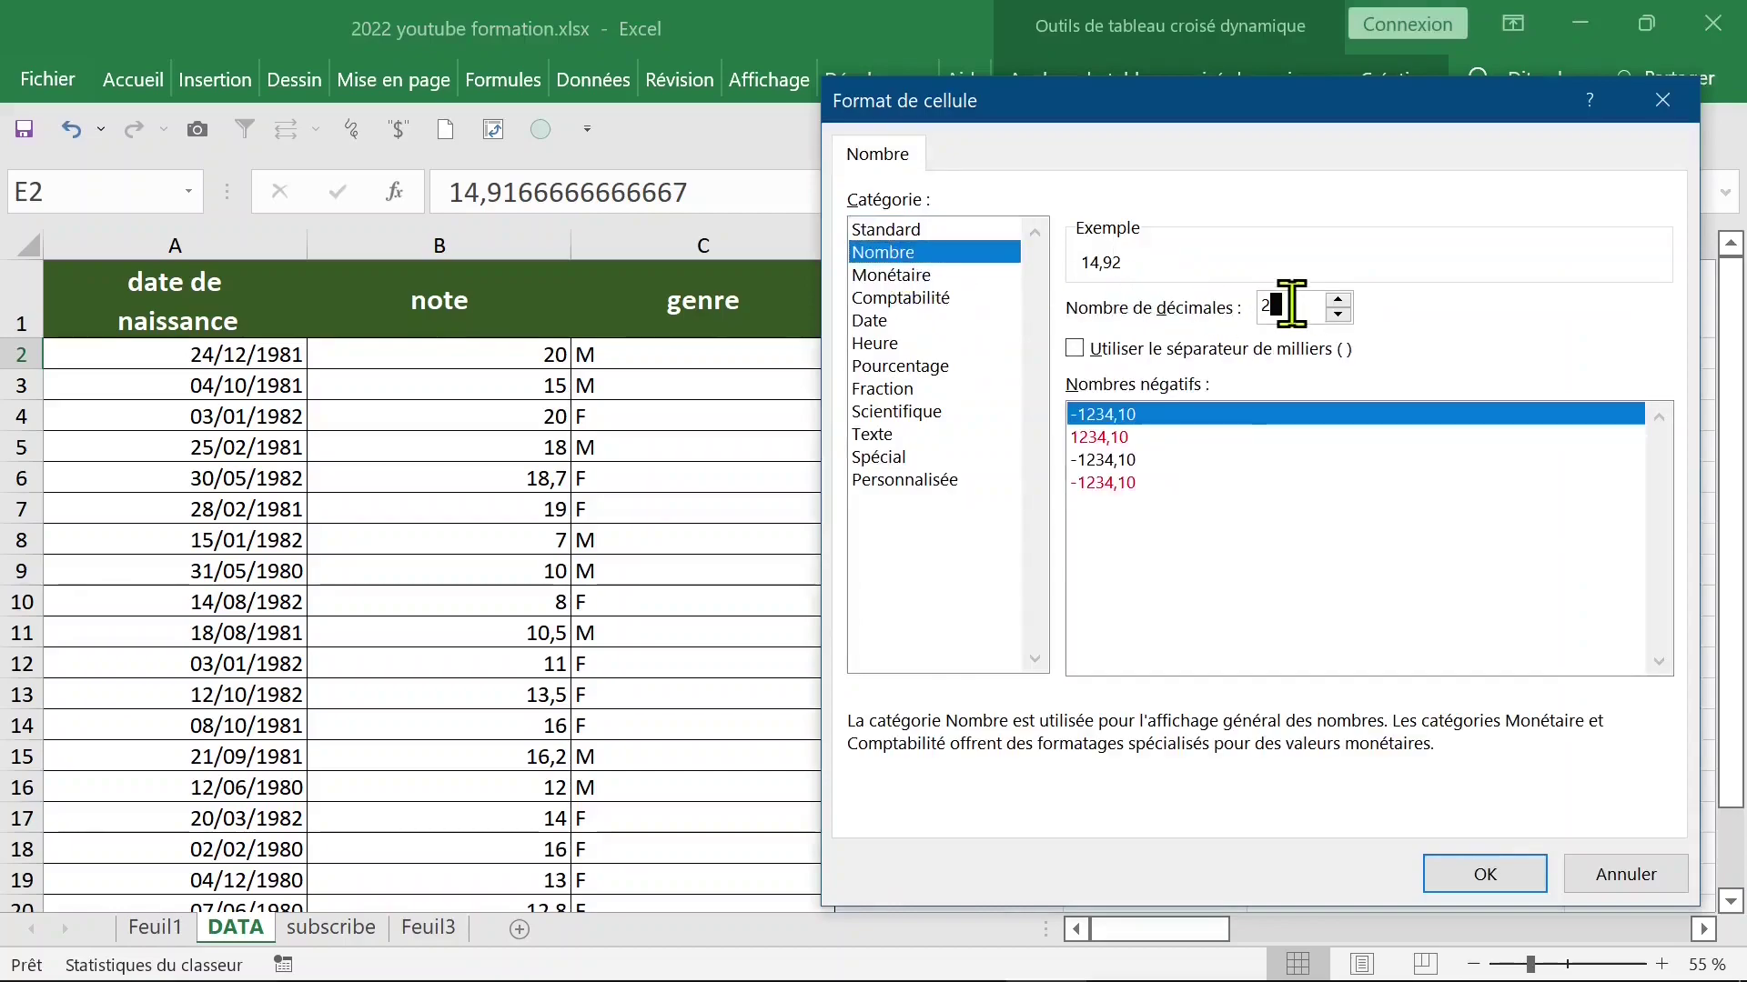
{"action": "left_click", "coordinate": [1488, 873]}
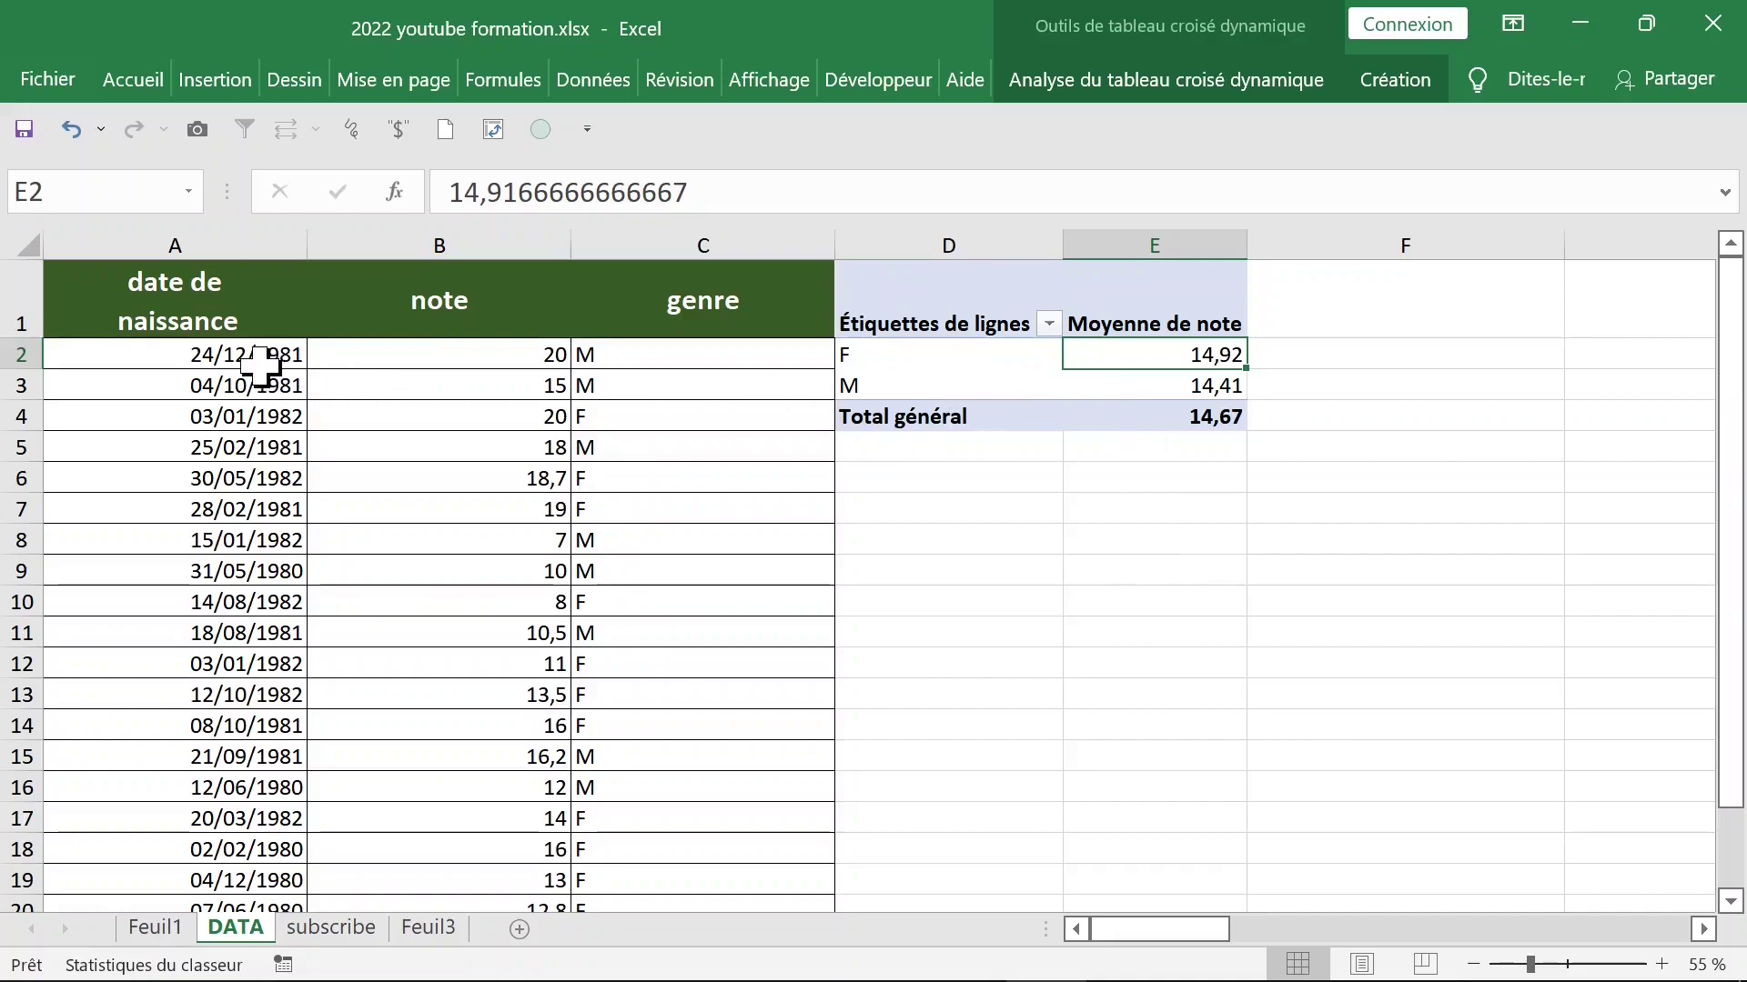
{"action": "left_click", "coordinate": [269, 449]}
Step: Show the field list and drag Moyenne de note and genre out of Valeurs and Lignes
{"action": "left_click", "coordinate": [938, 325]}
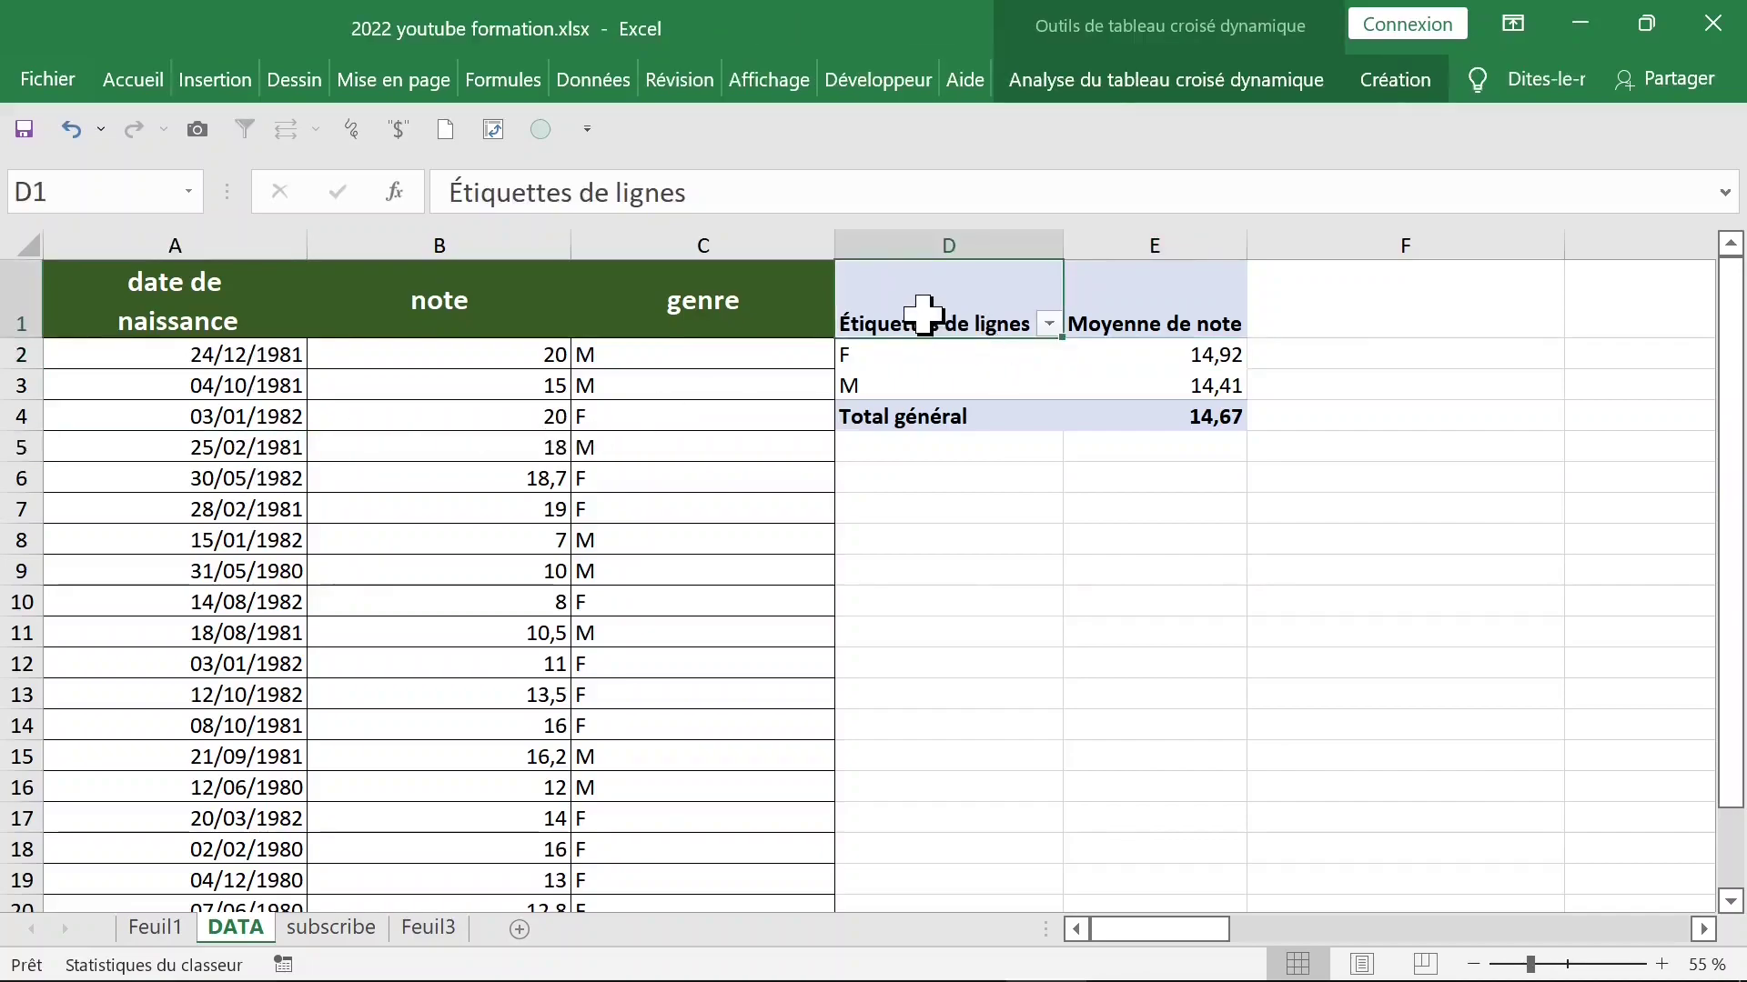
{"action": "right_click", "coordinate": [926, 320]}
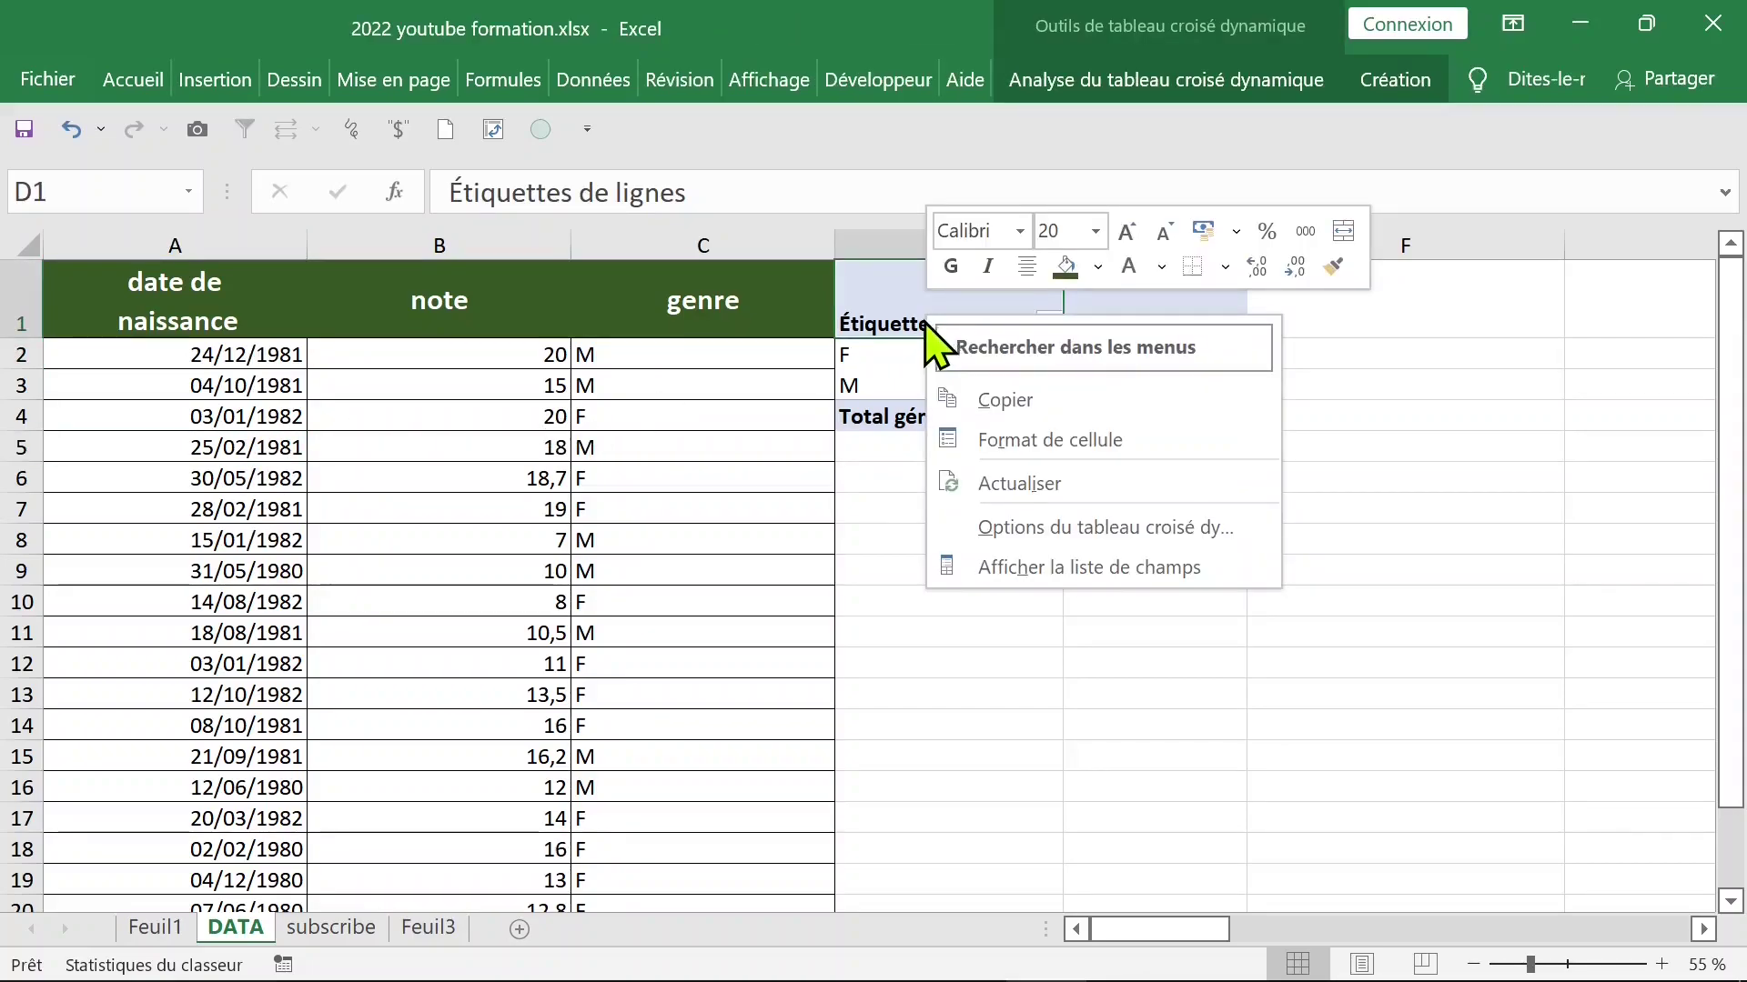
{"action": "left_click", "coordinate": [1058, 568]}
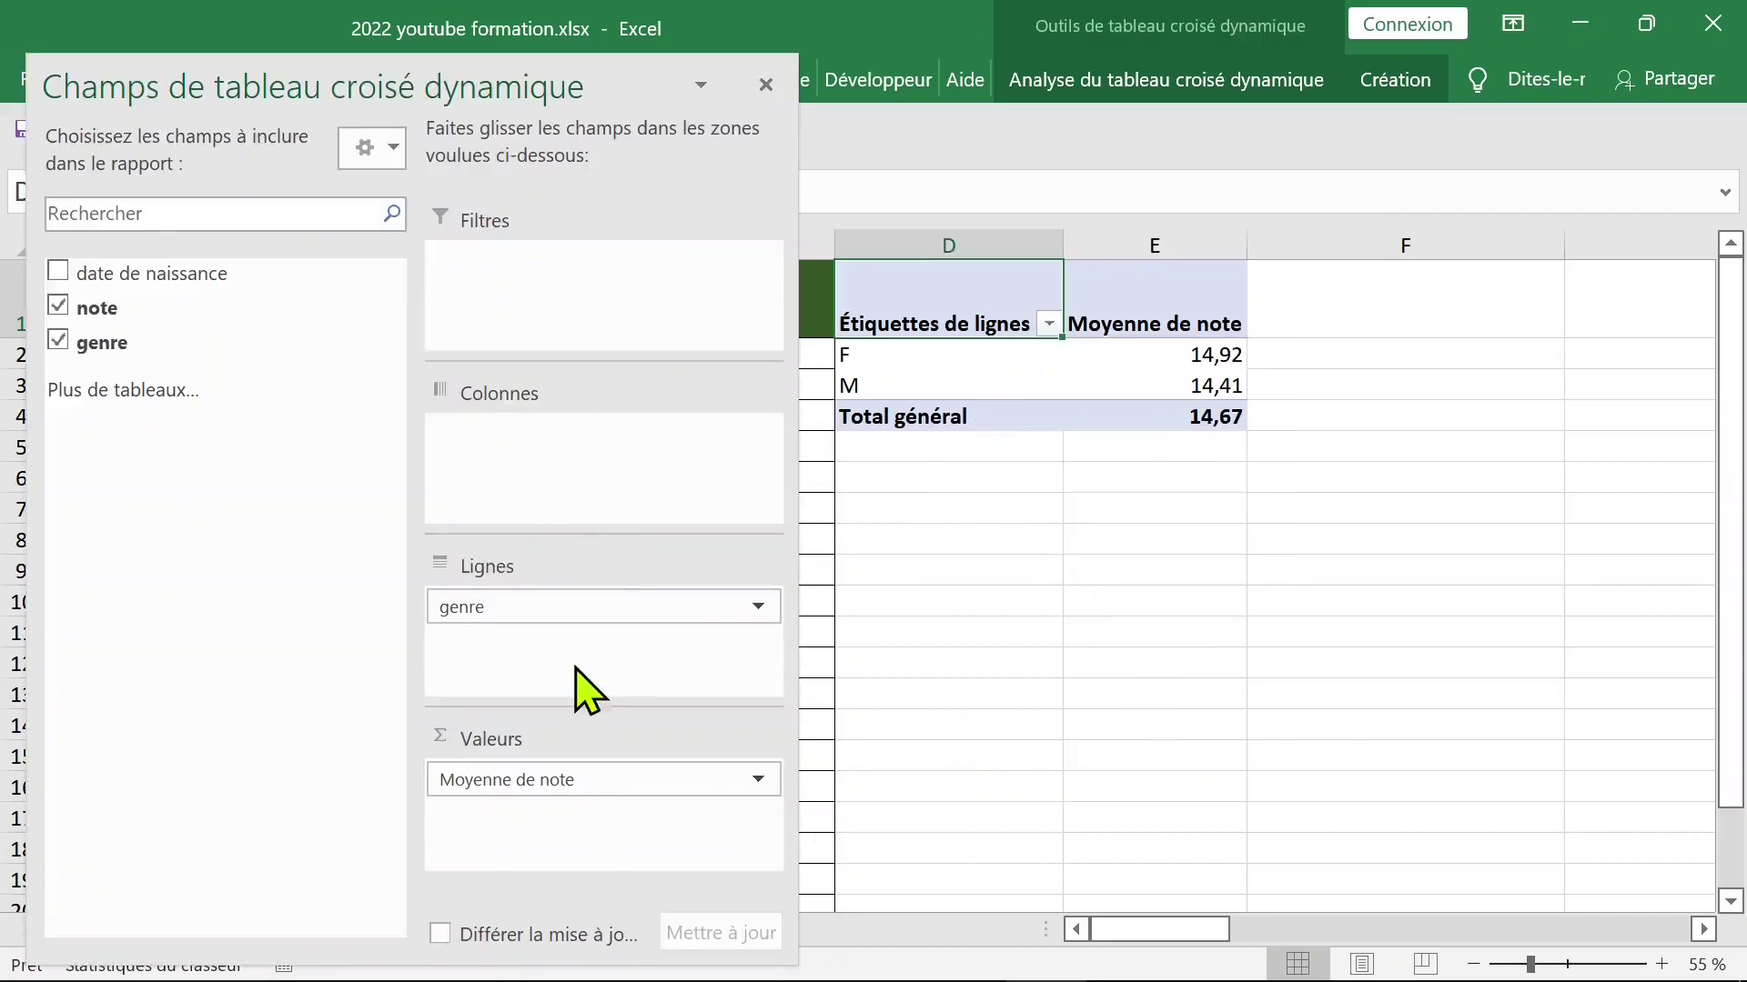
{"action": "left_click_drag", "start_coordinate": [599, 779], "coordinate": [195, 625]}
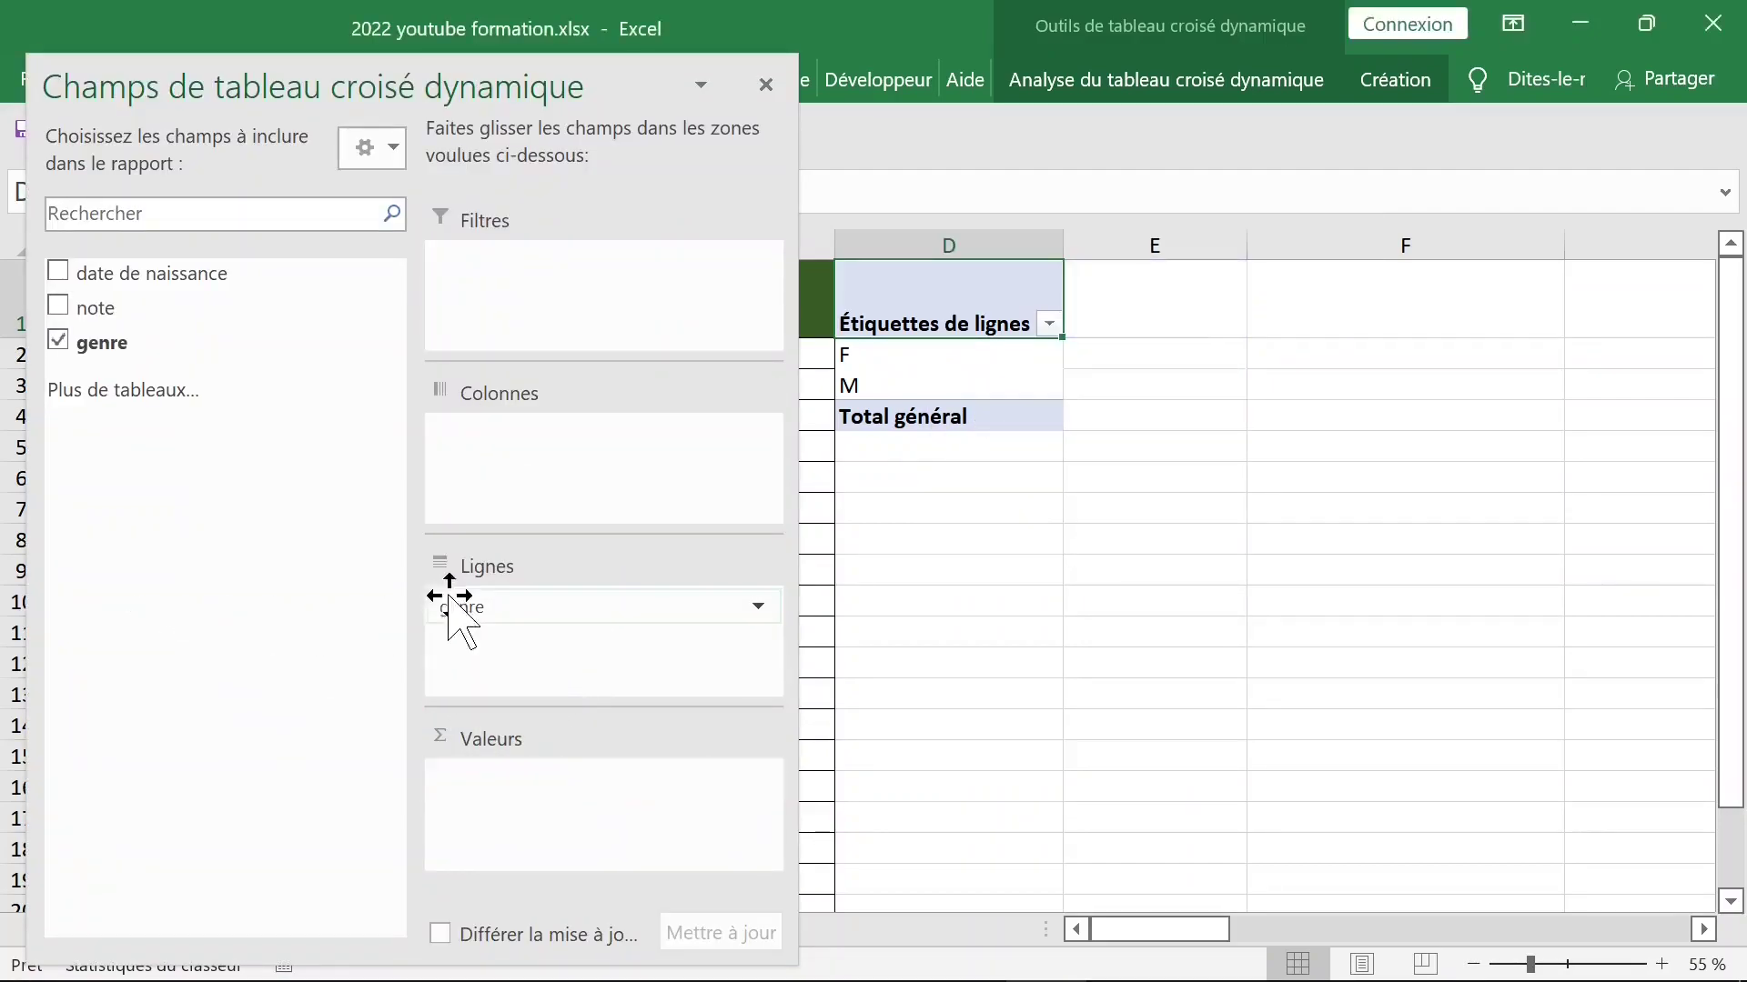
{"action": "left_click_drag", "start_coordinate": [455, 607], "coordinate": [283, 582]}
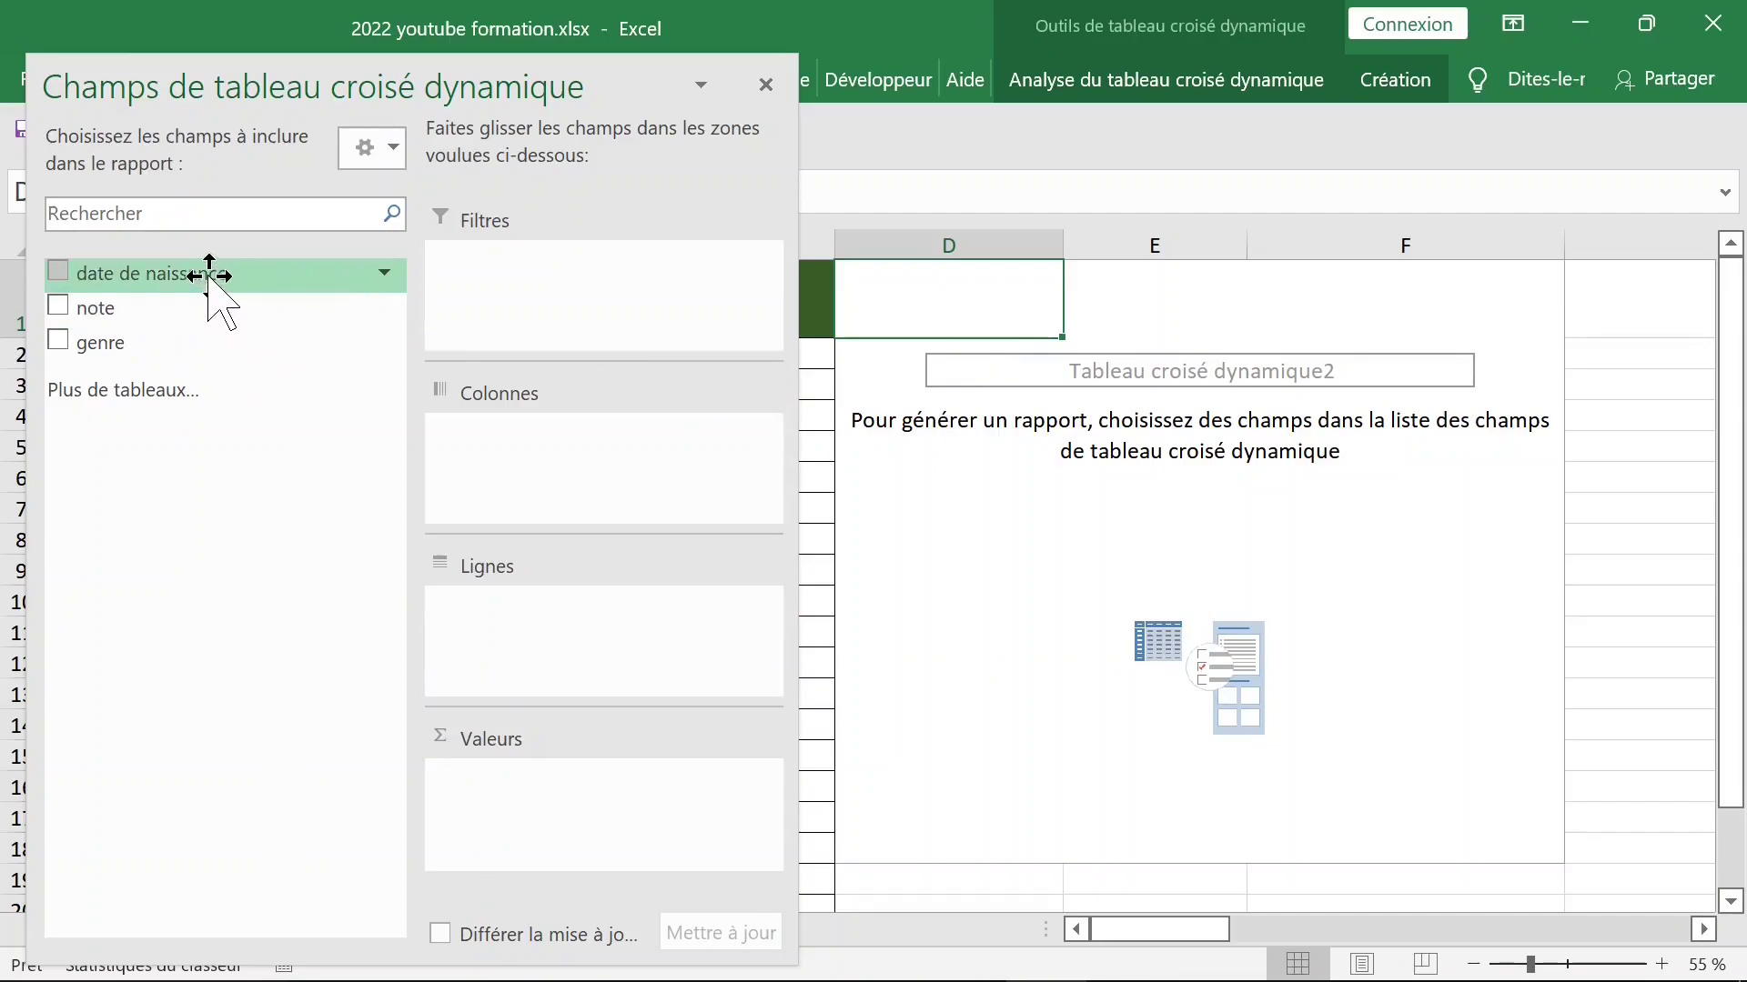
Step: Add date de naissance to rows and a count of genre to values, then ungroup the years
{"action": "left_click_drag", "start_coordinate": [209, 273], "coordinate": [495, 604]}
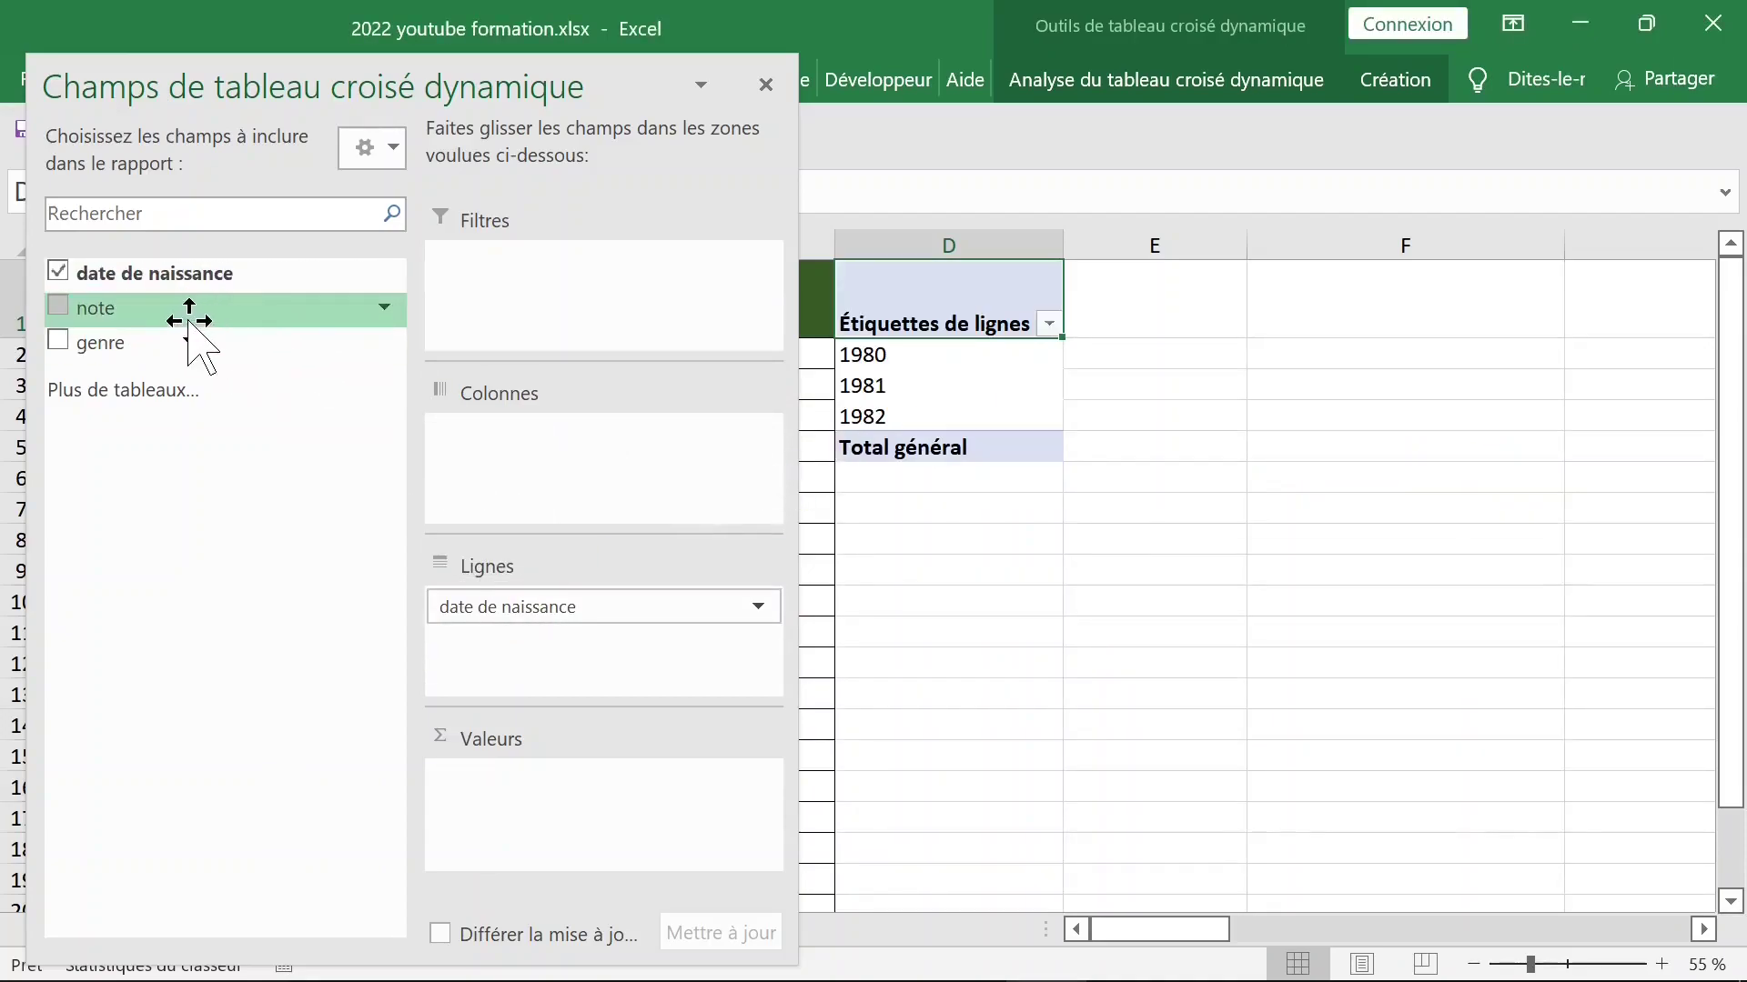
{"action": "left_click_drag", "start_coordinate": [140, 343], "coordinate": [506, 793]}
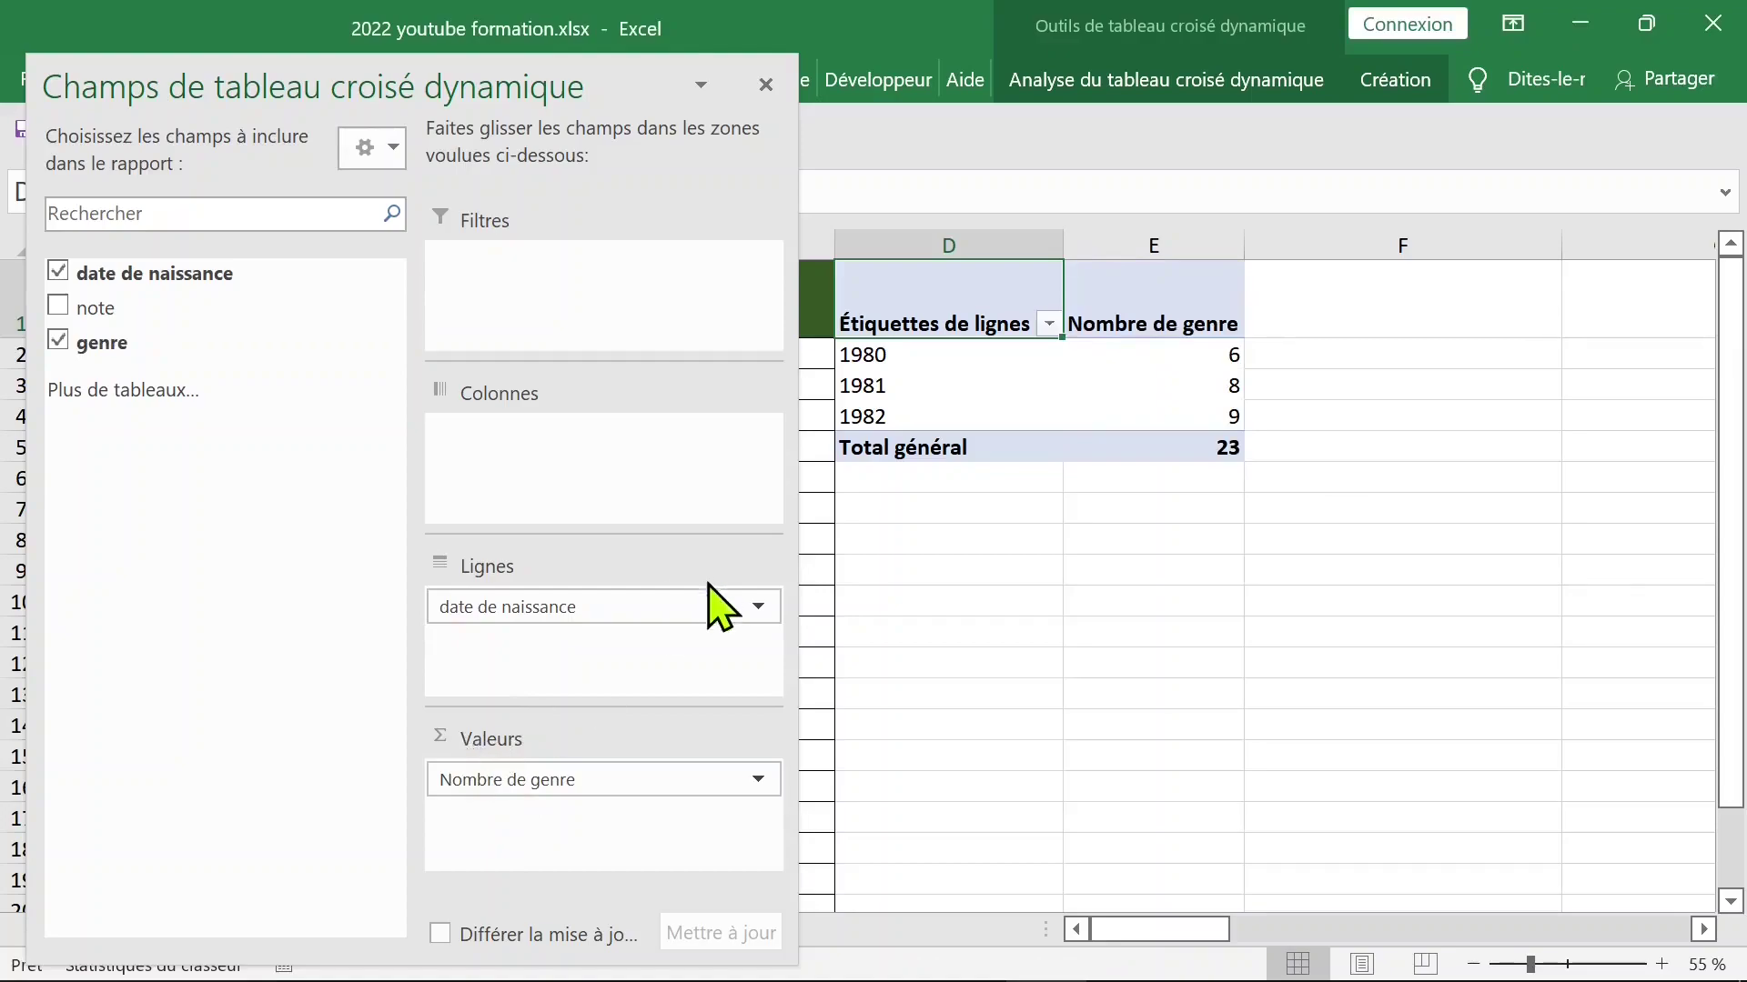
{"action": "left_click", "coordinate": [893, 364]}
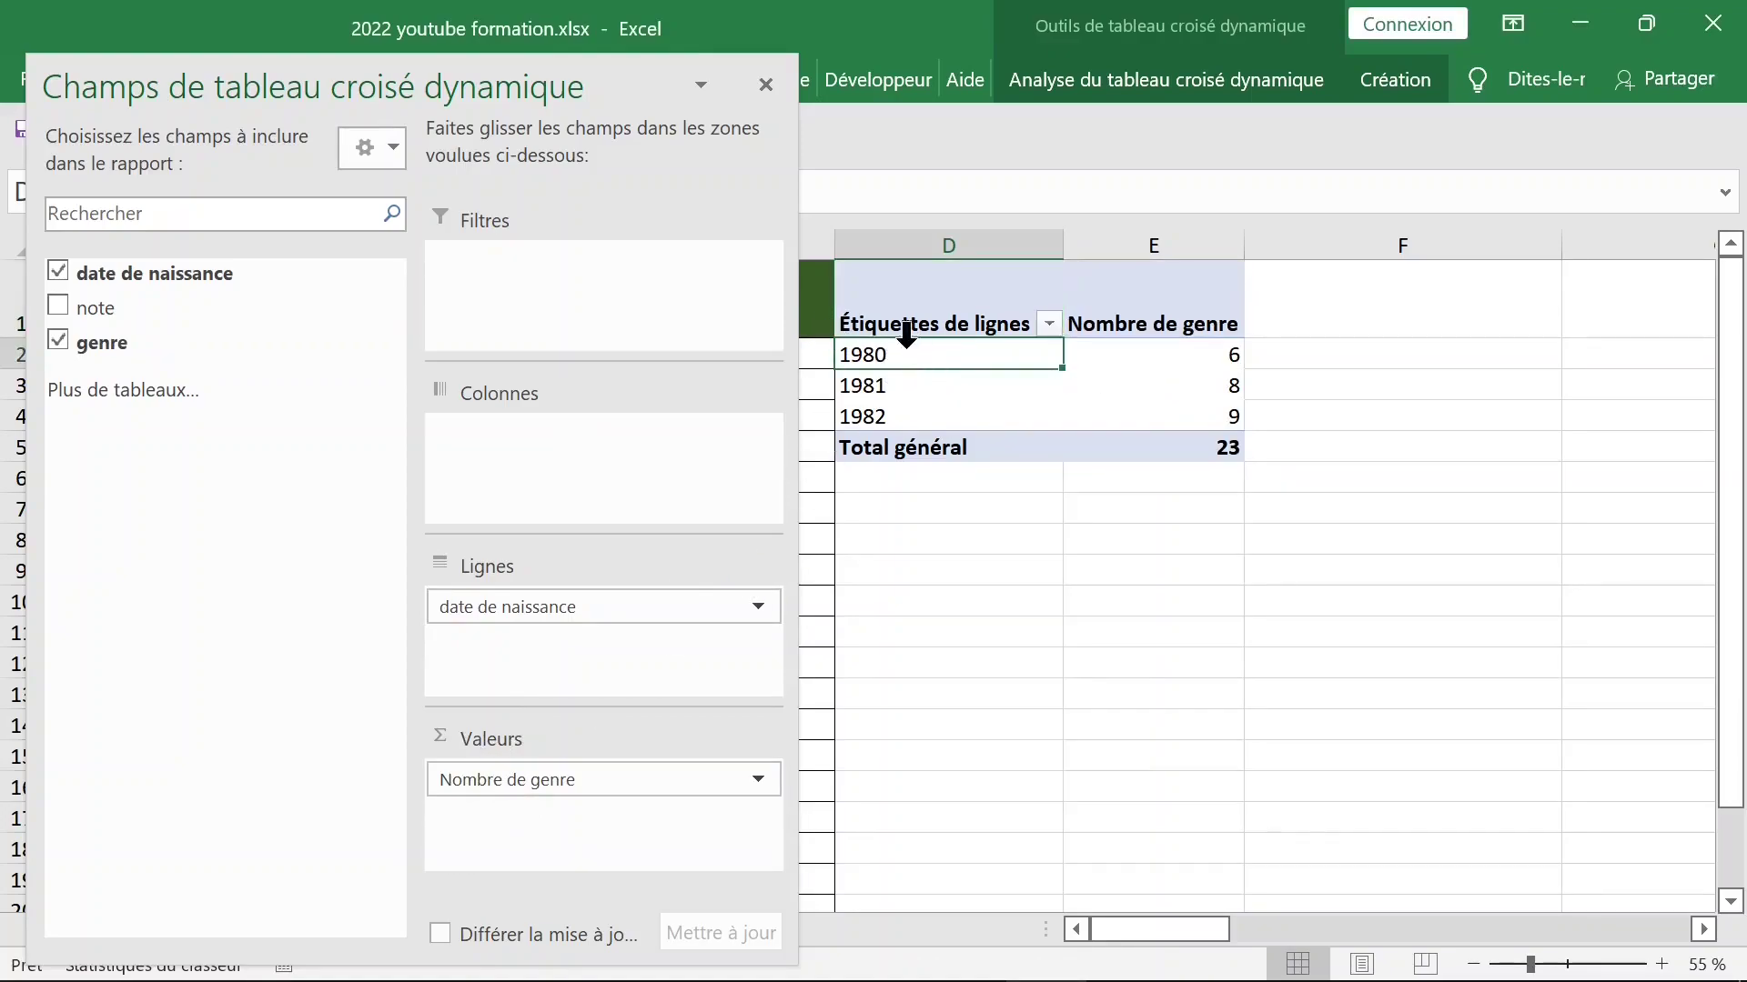
{"action": "right_click", "coordinate": [914, 359]}
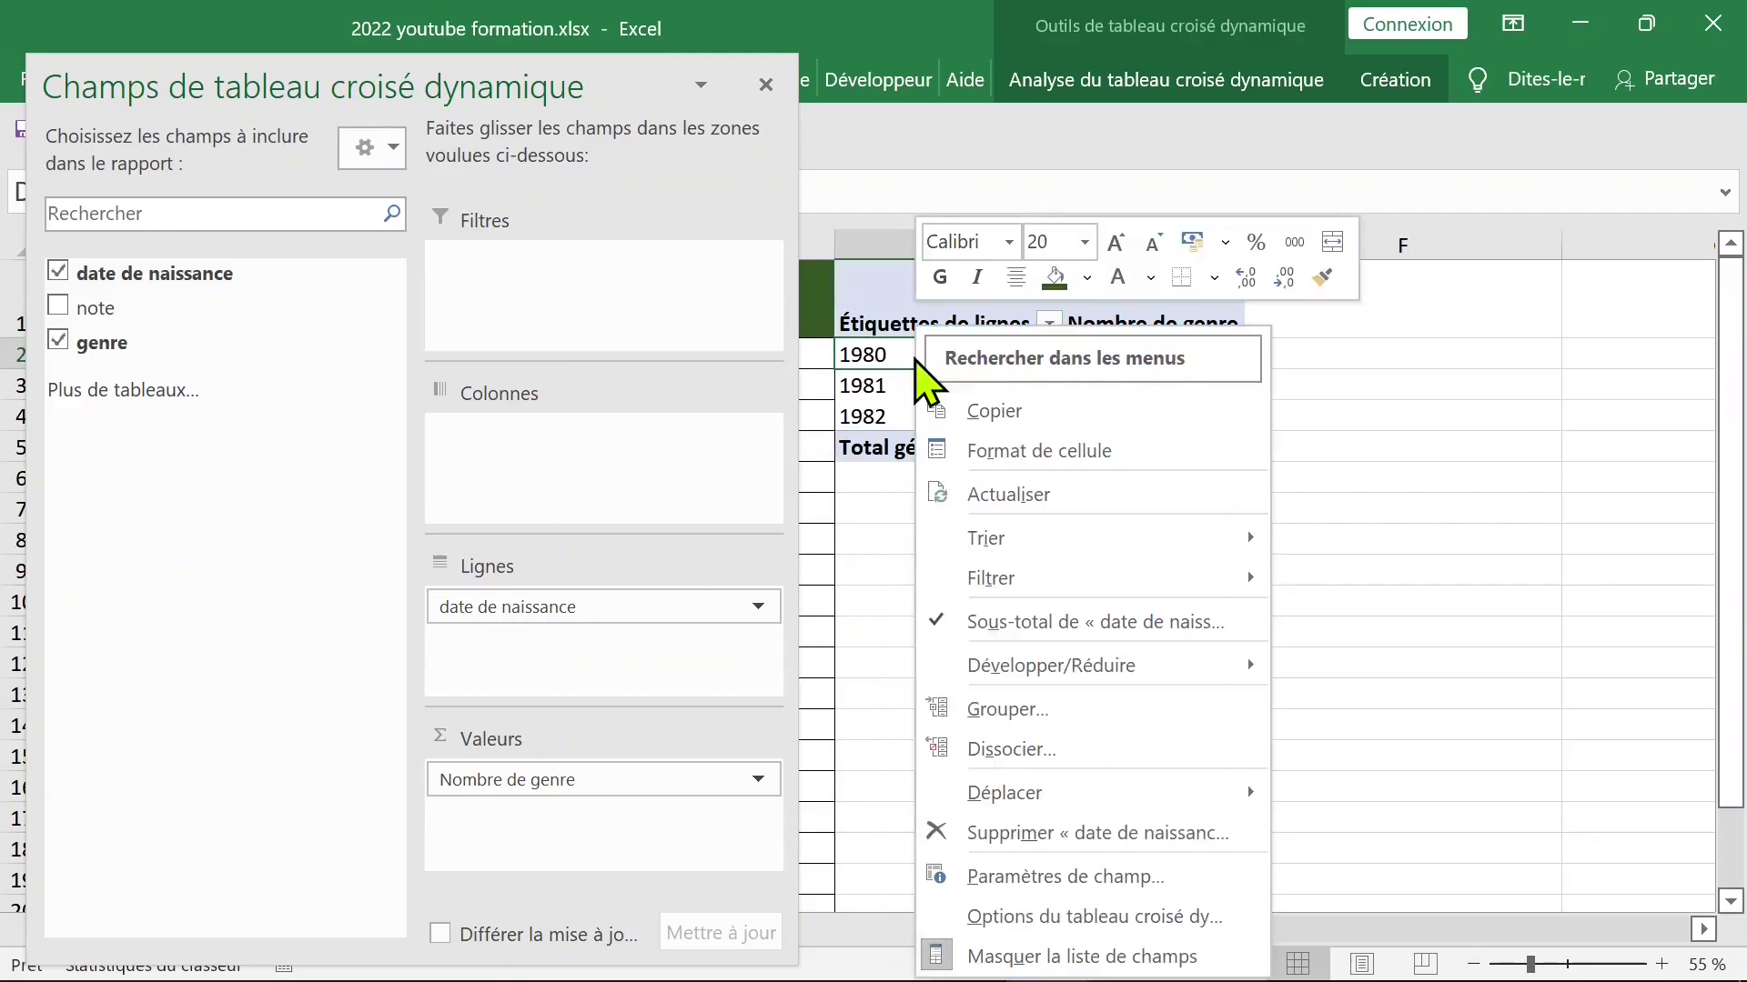
{"action": "left_click", "coordinate": [1056, 752]}
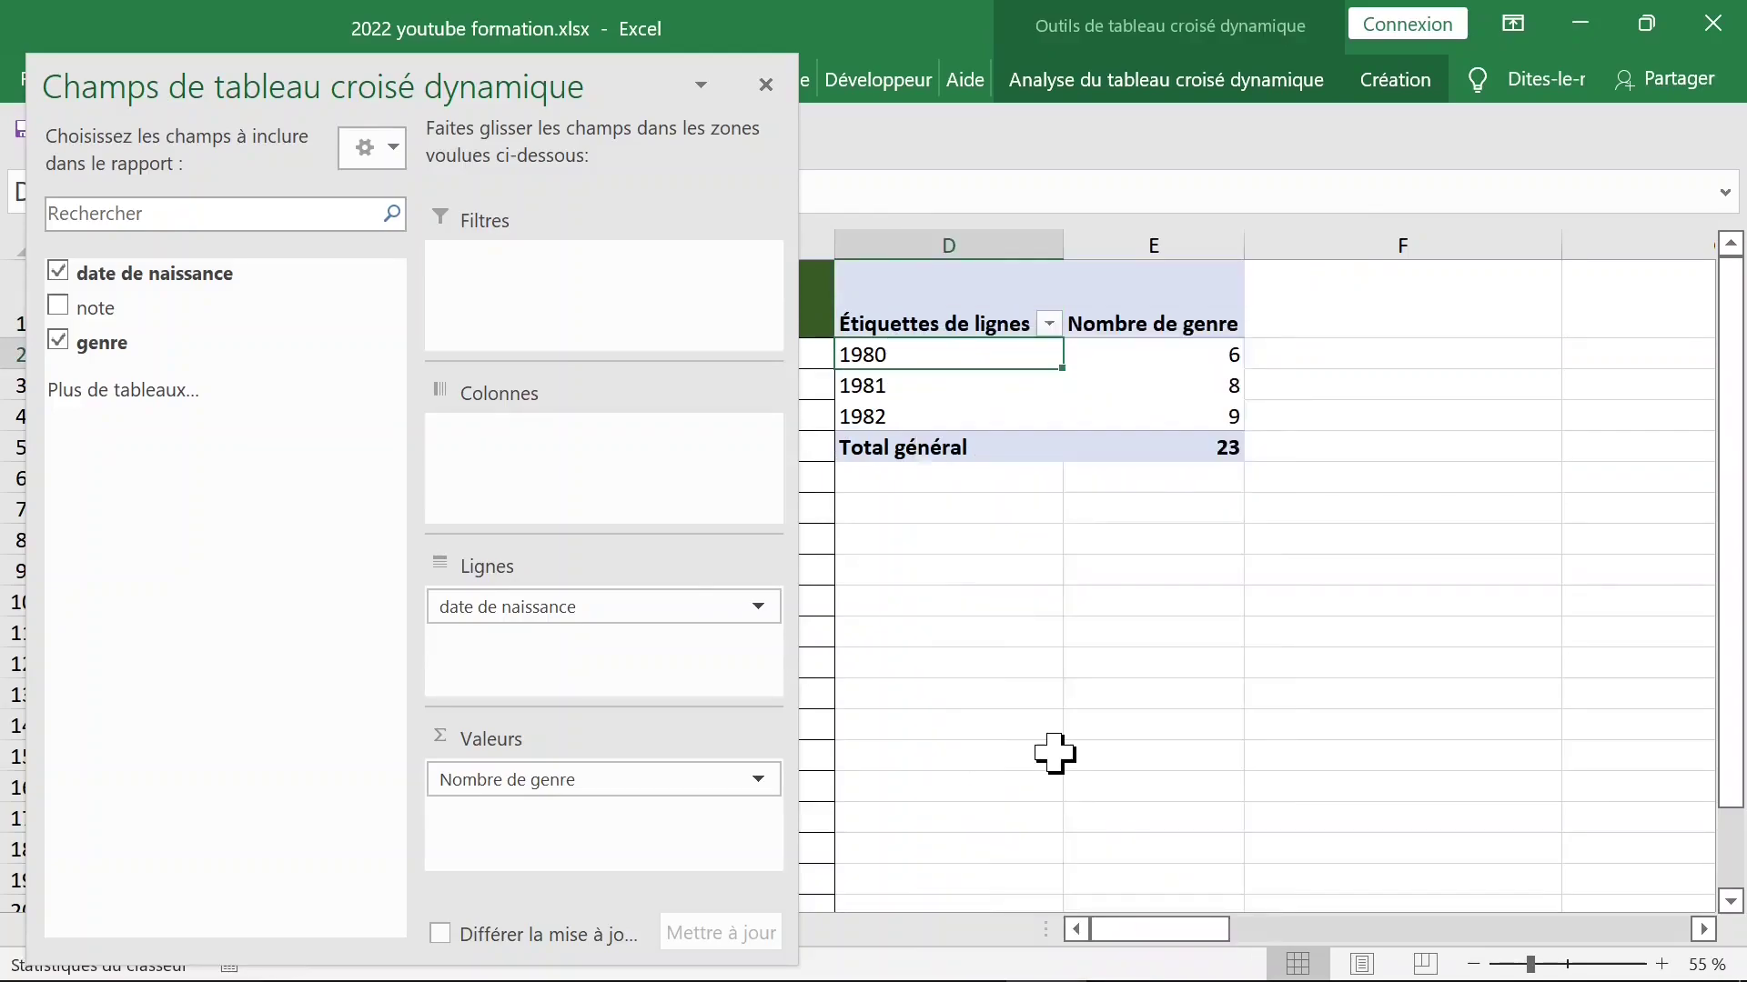
Step: Group the birth date labels by Années only, without months
{"action": "left_click", "coordinate": [943, 473]}
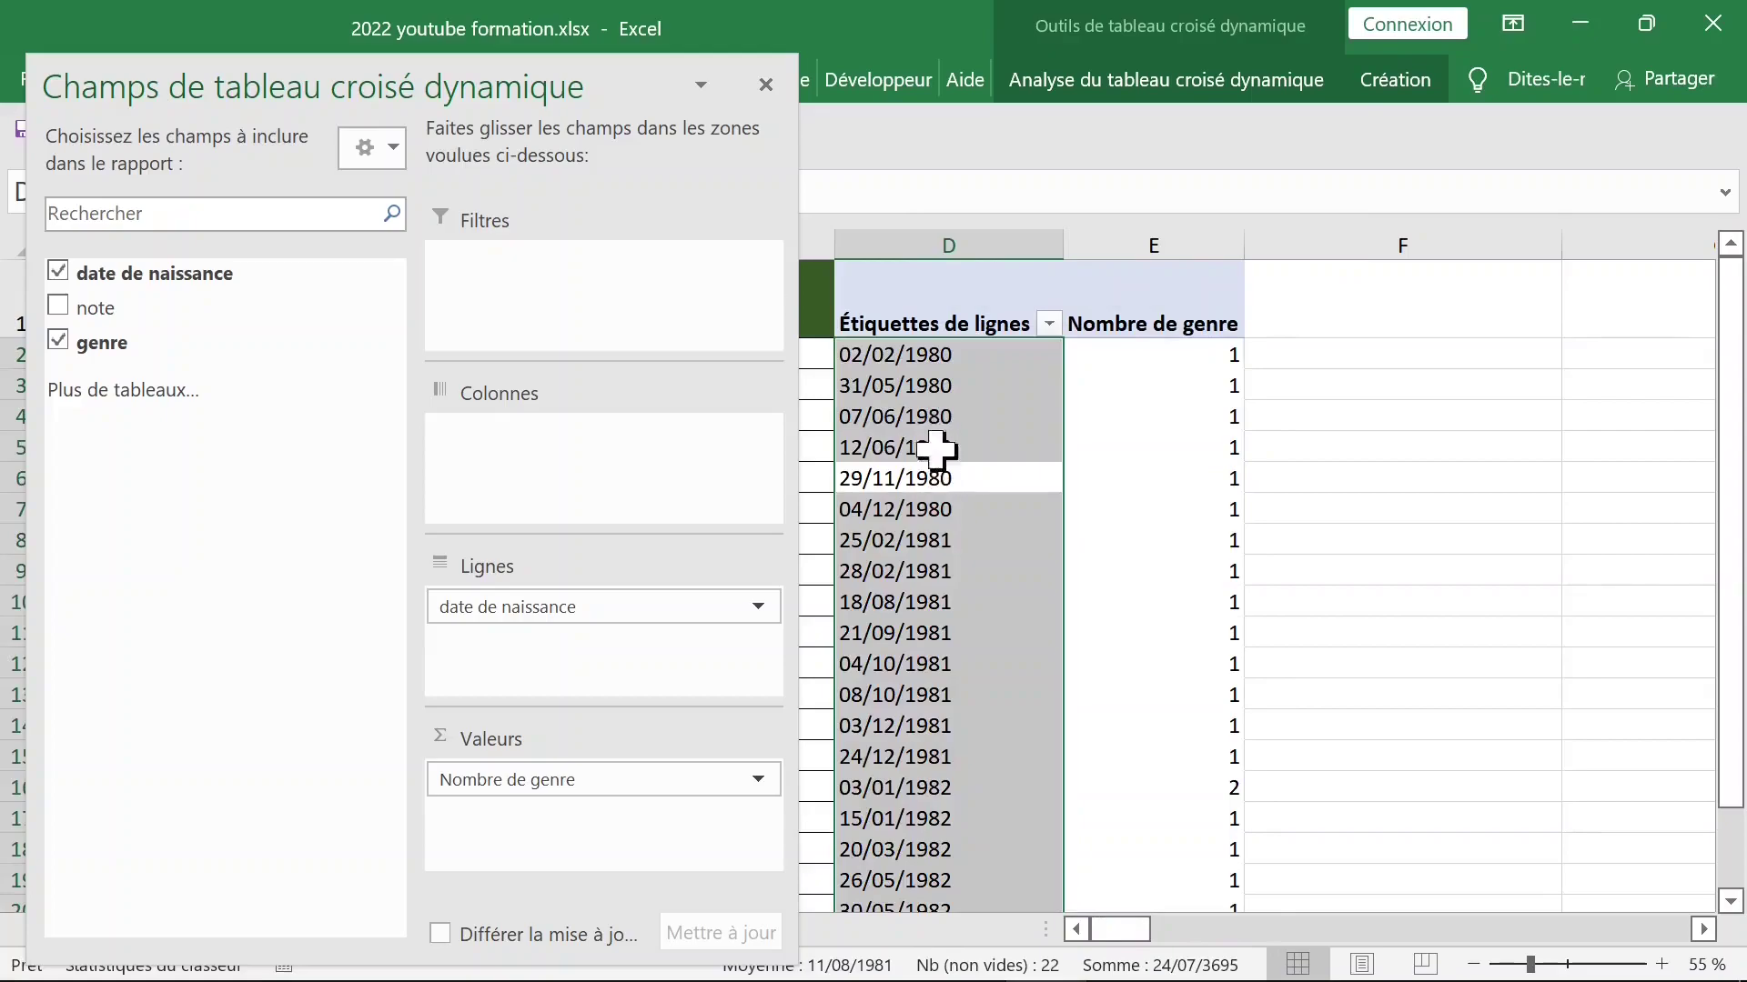
{"action": "left_click", "coordinate": [936, 446]}
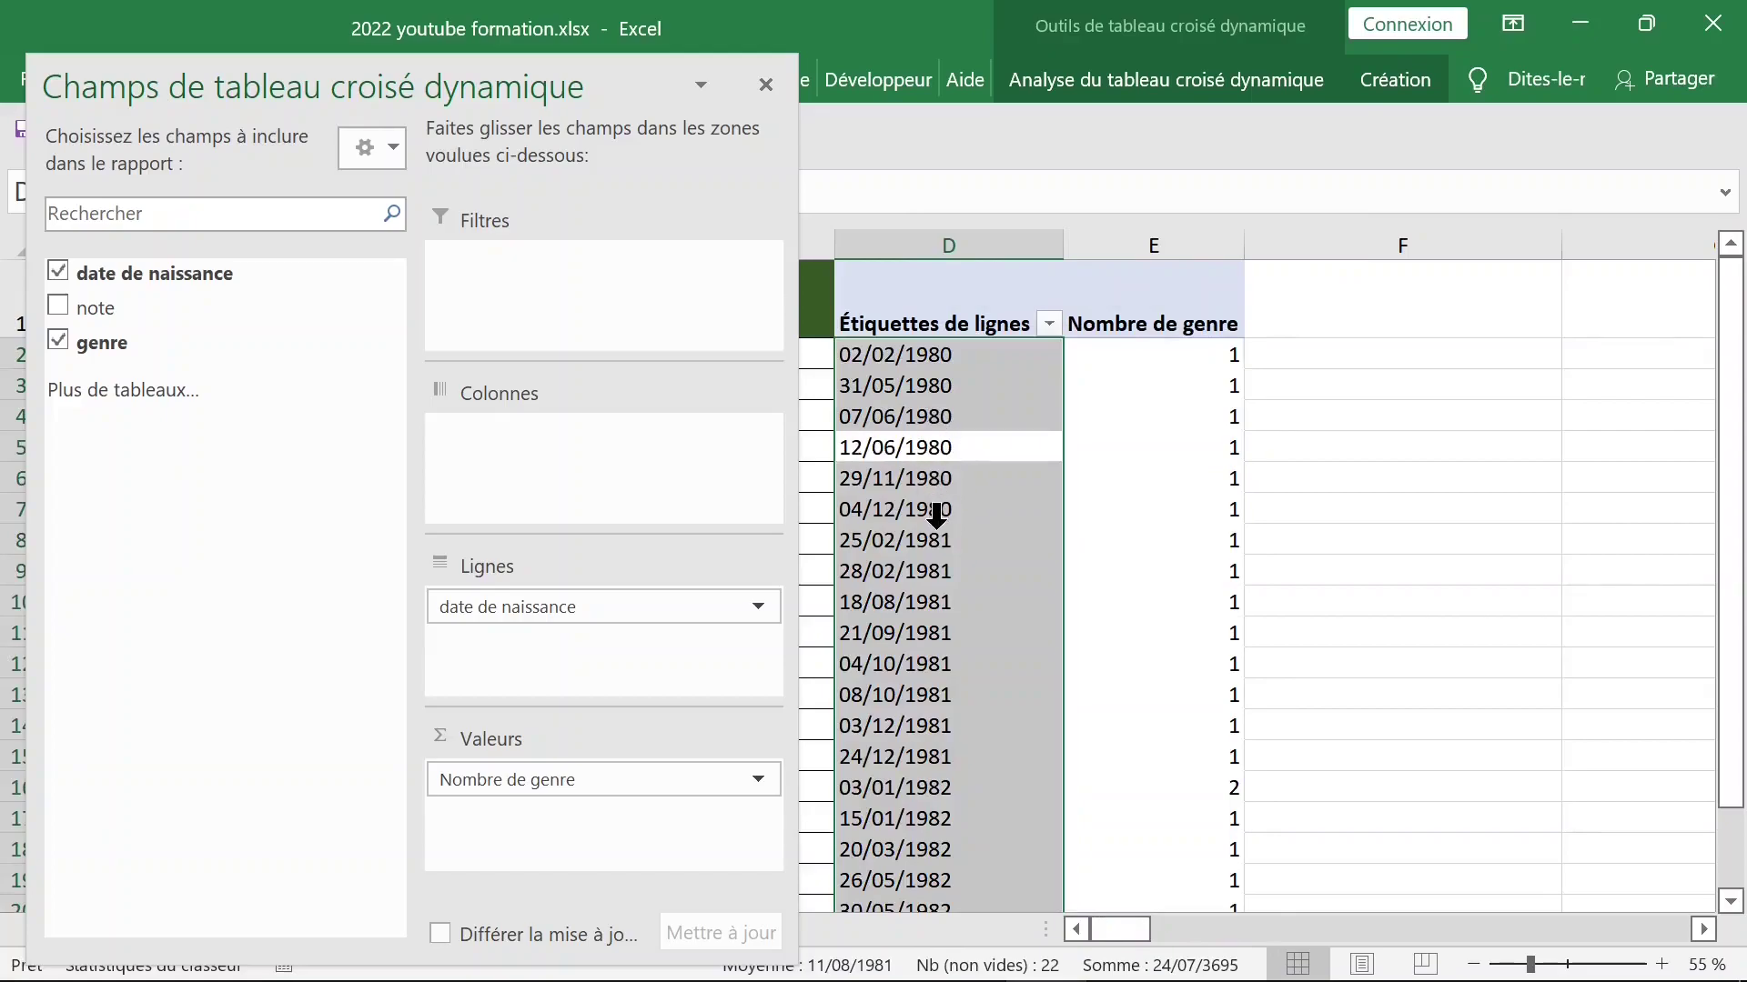
{"action": "left_click", "coordinate": [942, 420]}
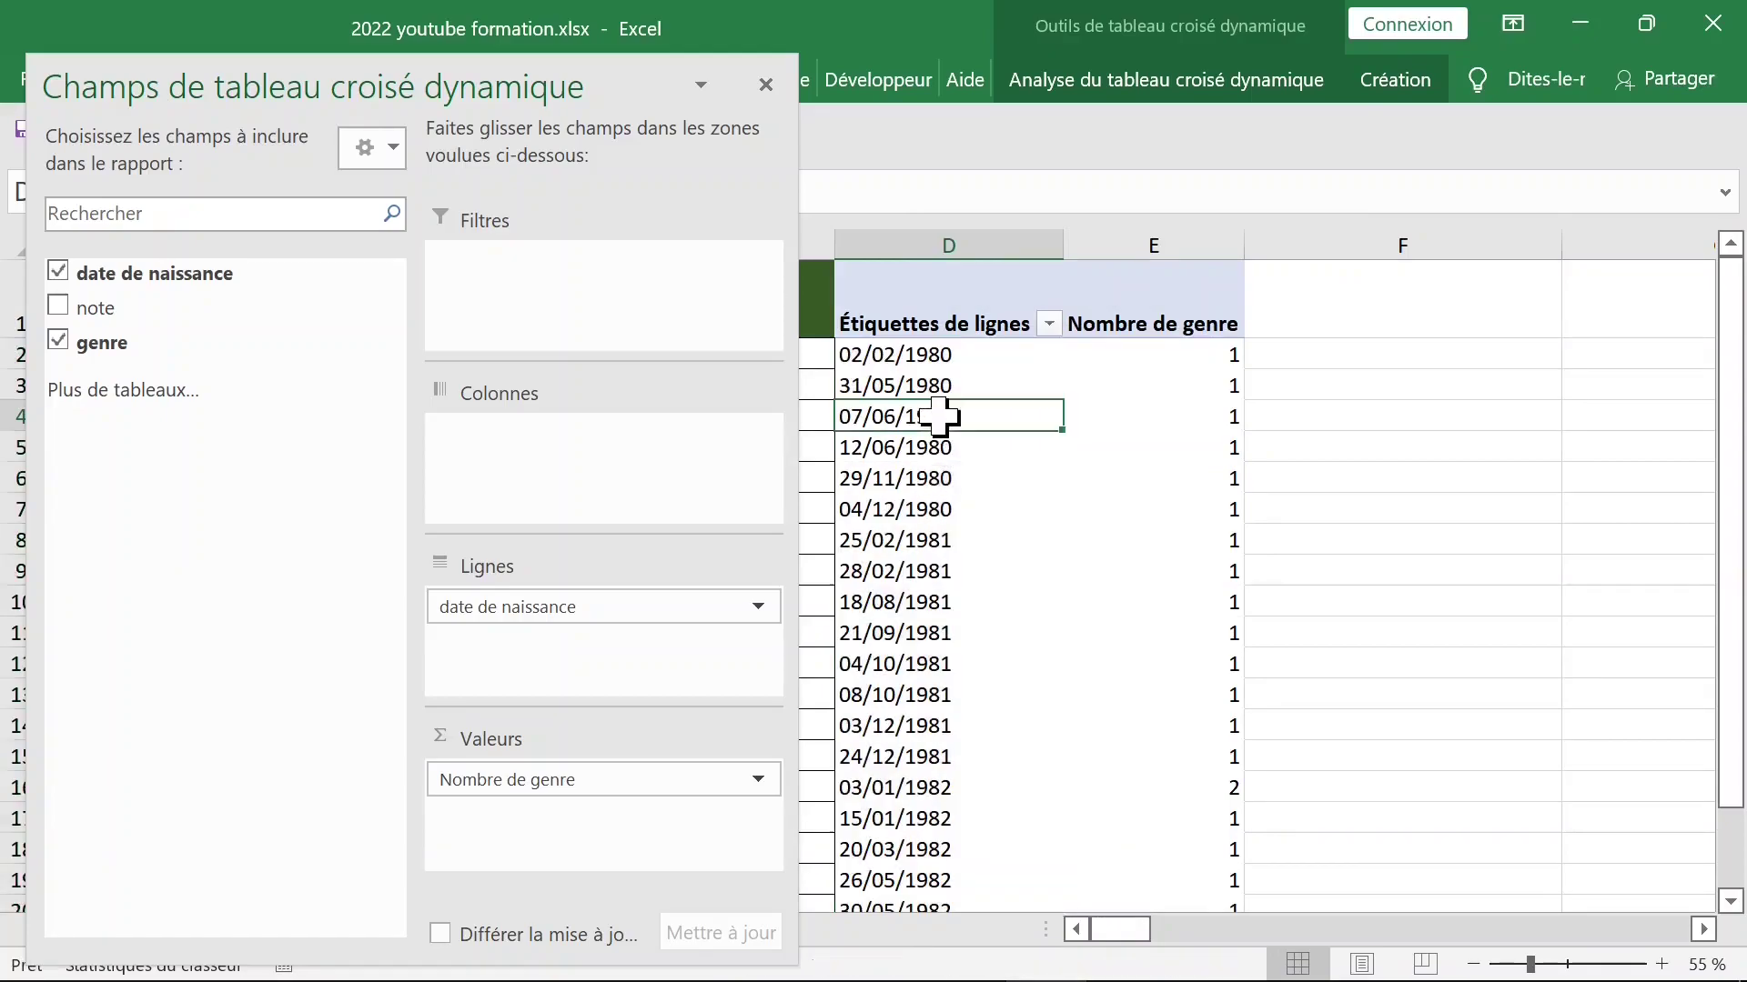
{"action": "right_click", "coordinate": [928, 421]}
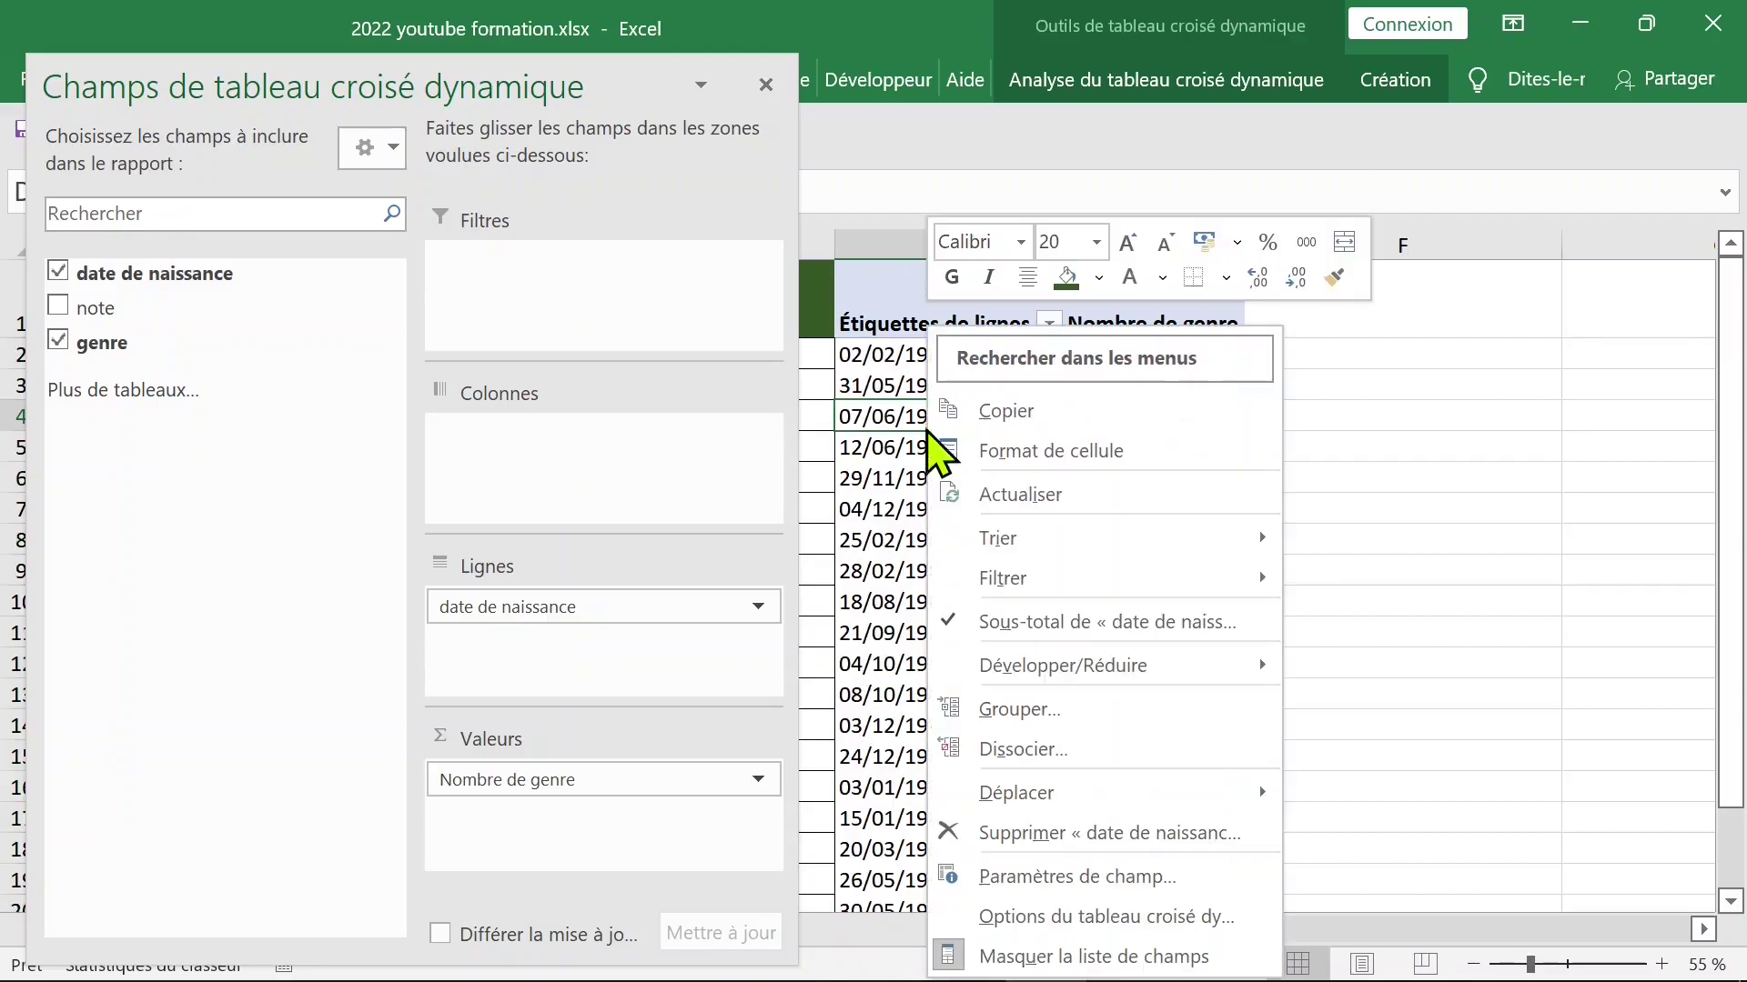
{"action": "left_click", "coordinate": [1020, 715]}
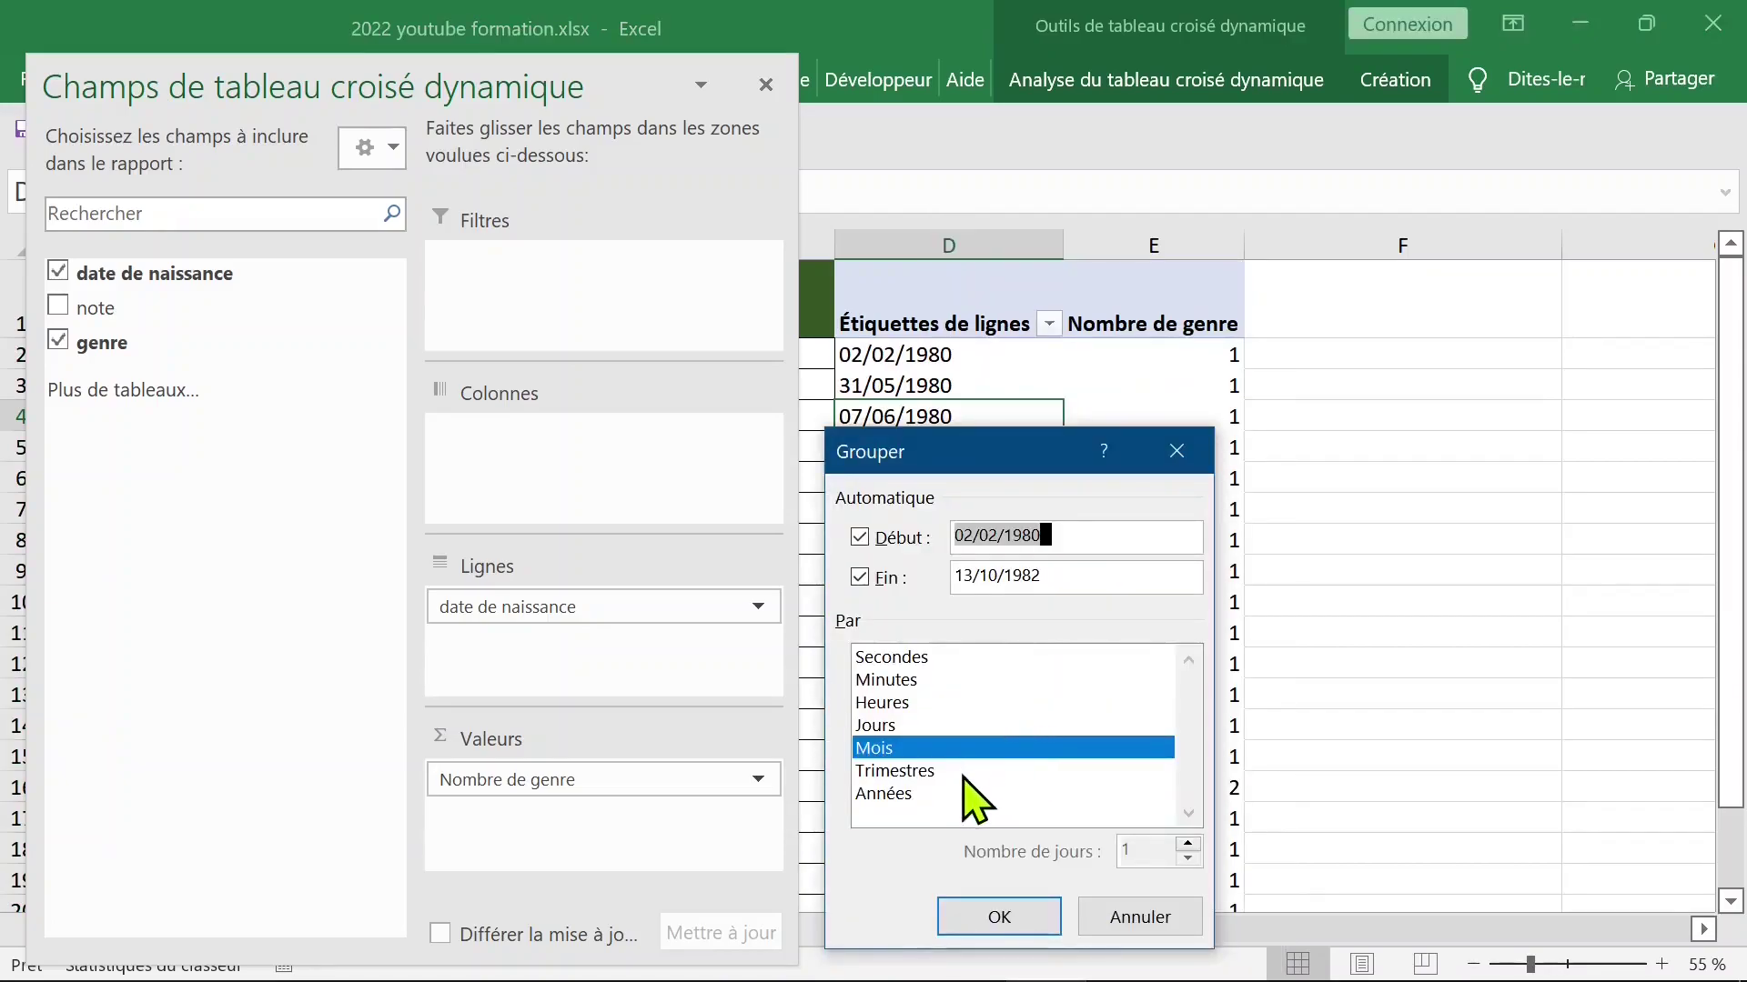
{"action": "left_click", "coordinate": [910, 794]}
{"action": "left_click", "coordinate": [912, 748]}
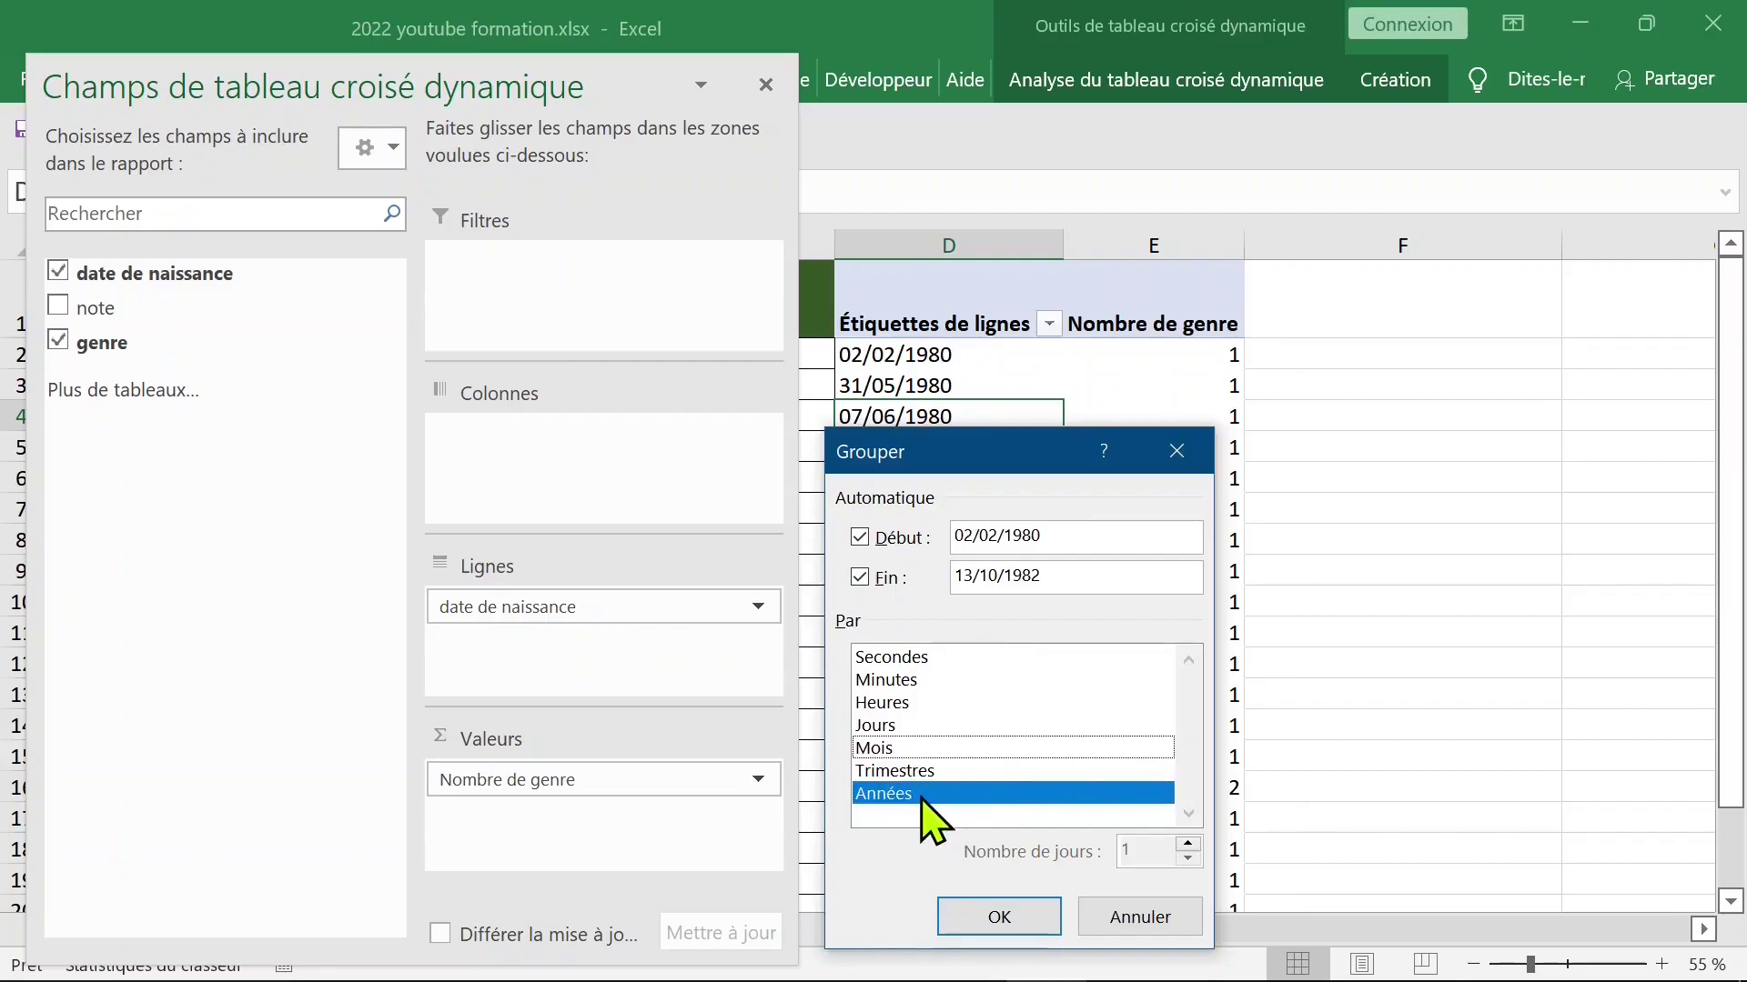
{"action": "left_click", "coordinate": [1014, 926]}
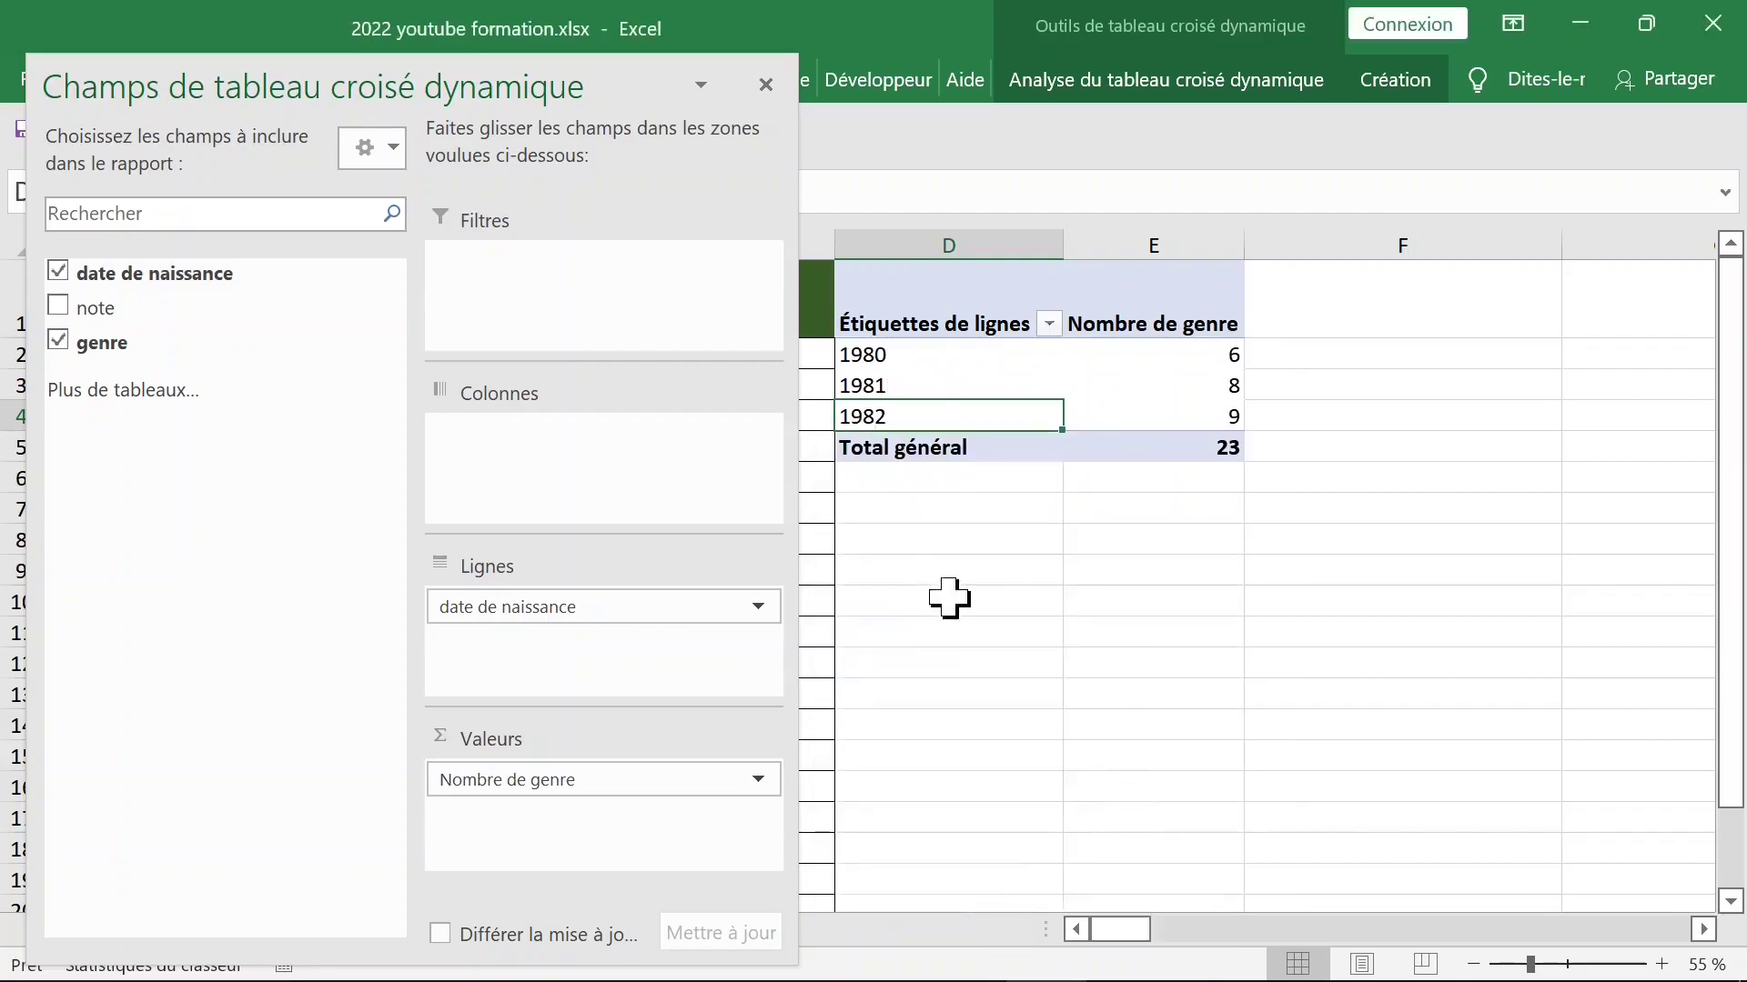
Step: Regroup the dates by Années and Trimestres so quarters appear under each year
{"action": "right_click", "coordinate": [913, 393]}
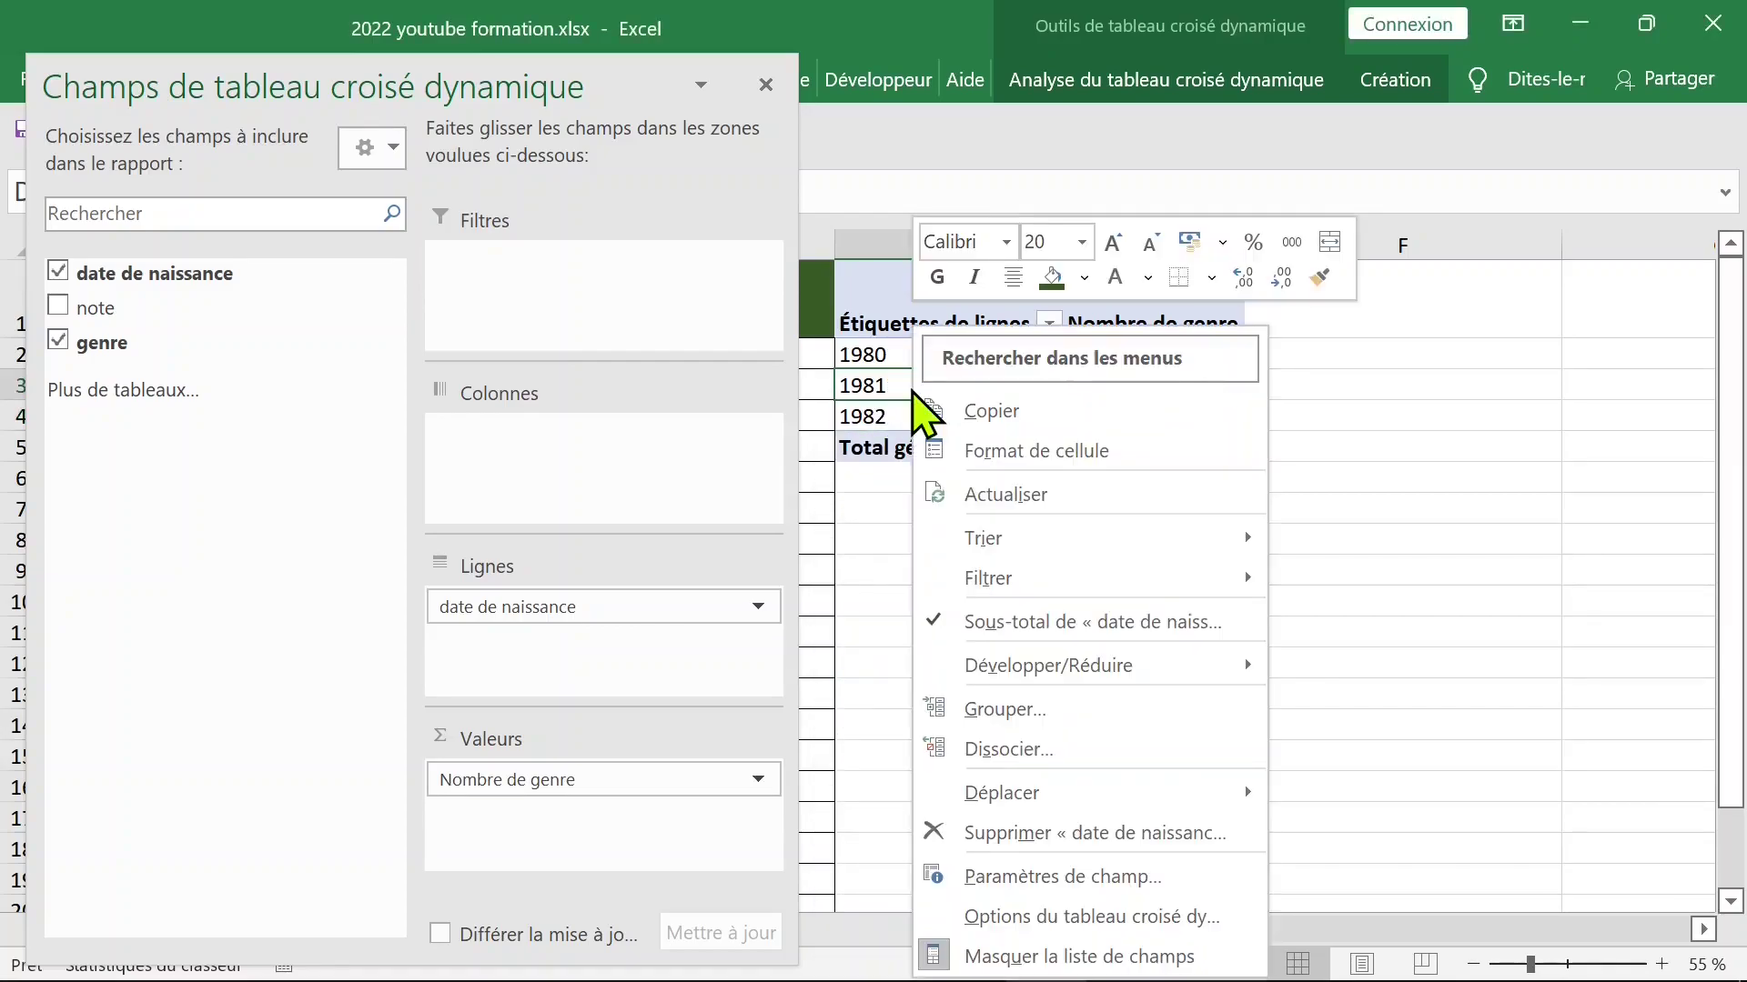
{"action": "left_click", "coordinate": [1004, 709]}
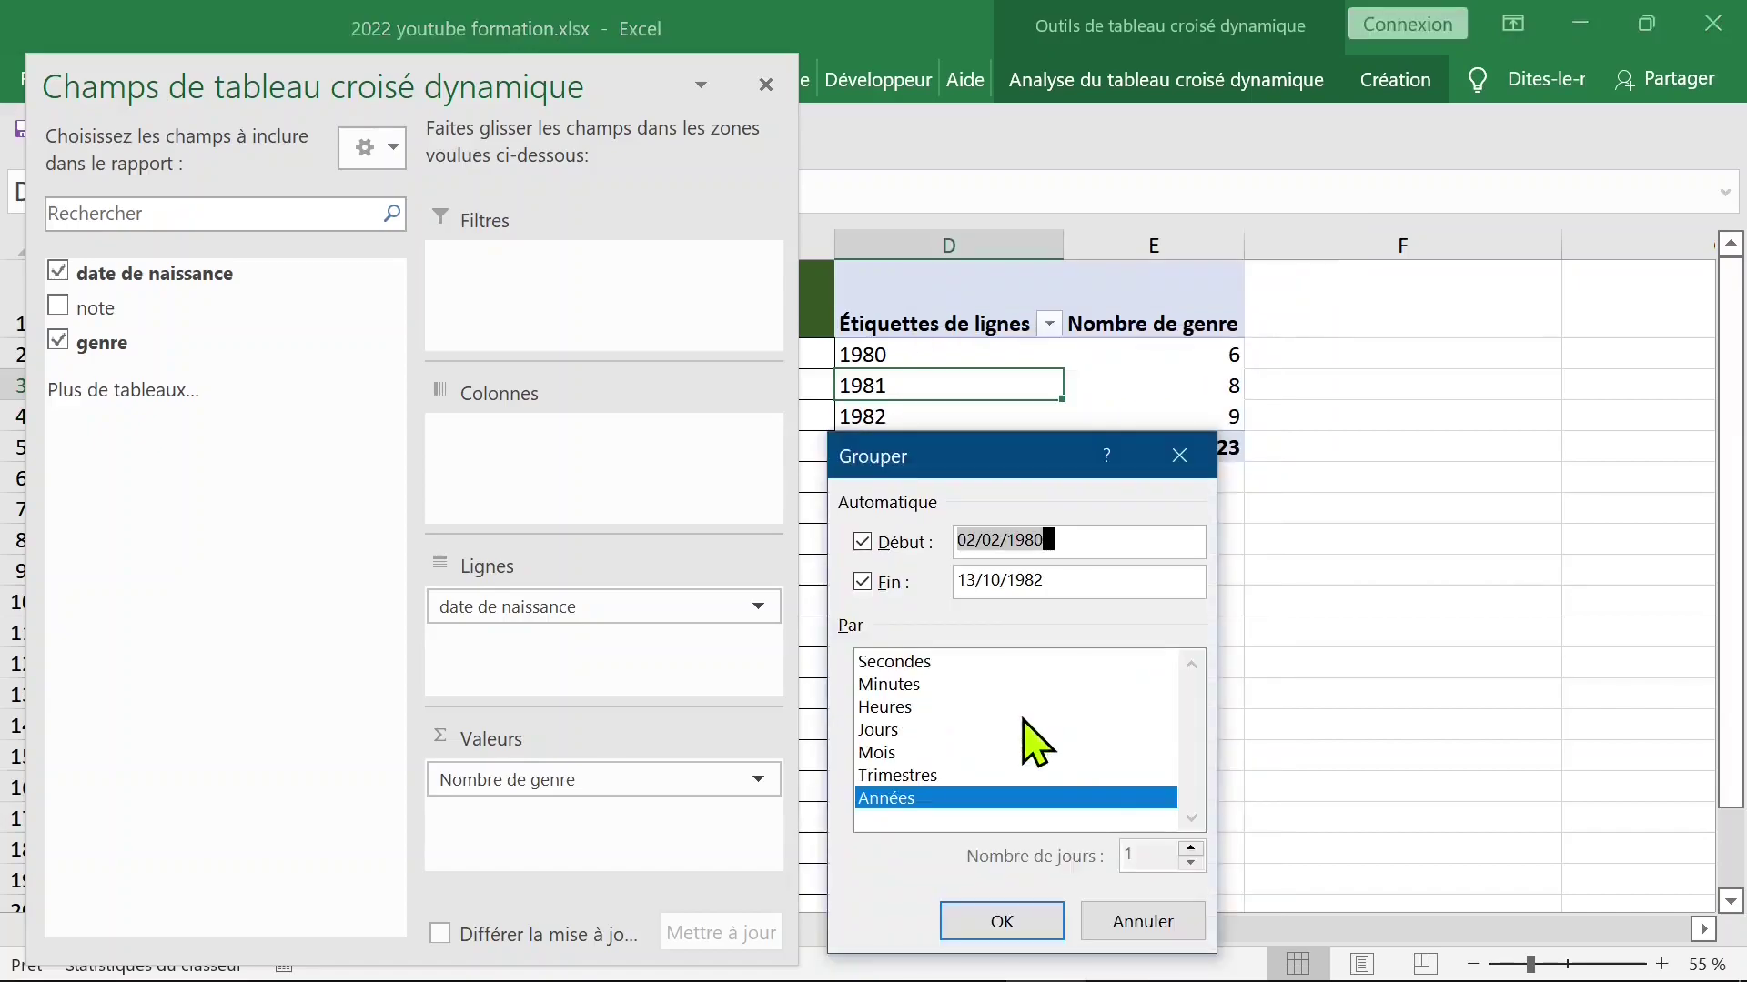
{"action": "left_click", "coordinate": [965, 775]}
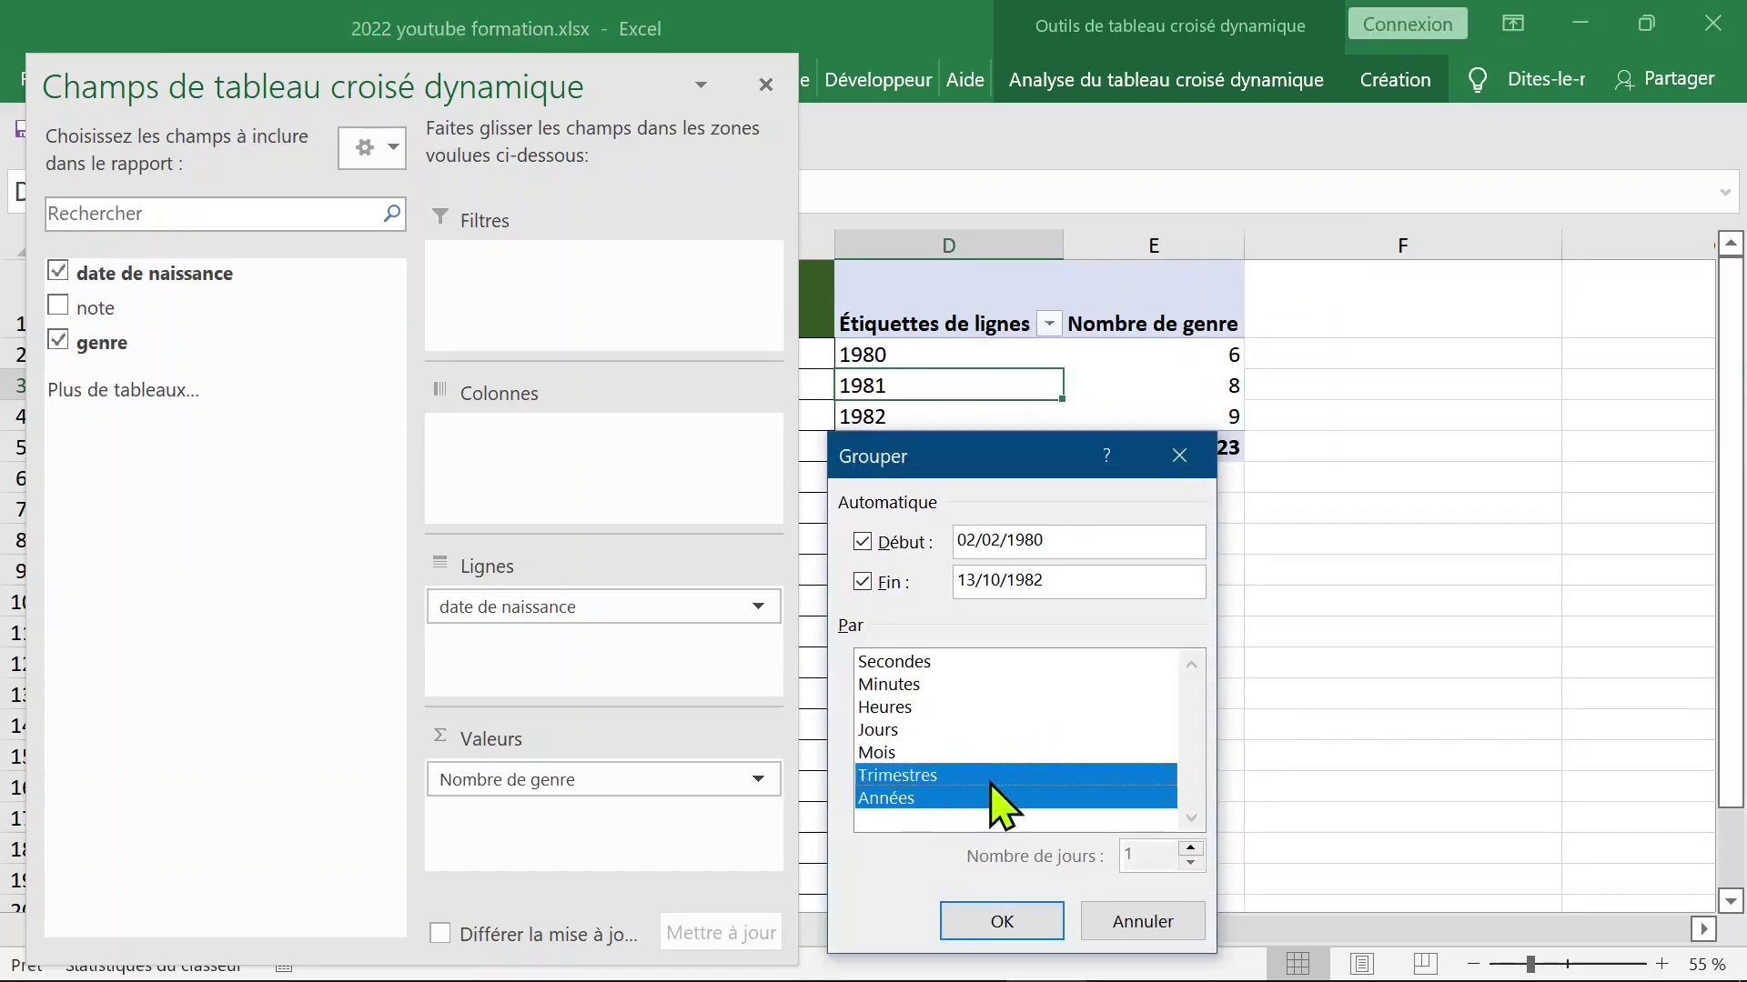
{"action": "left_click", "coordinate": [1005, 921]}
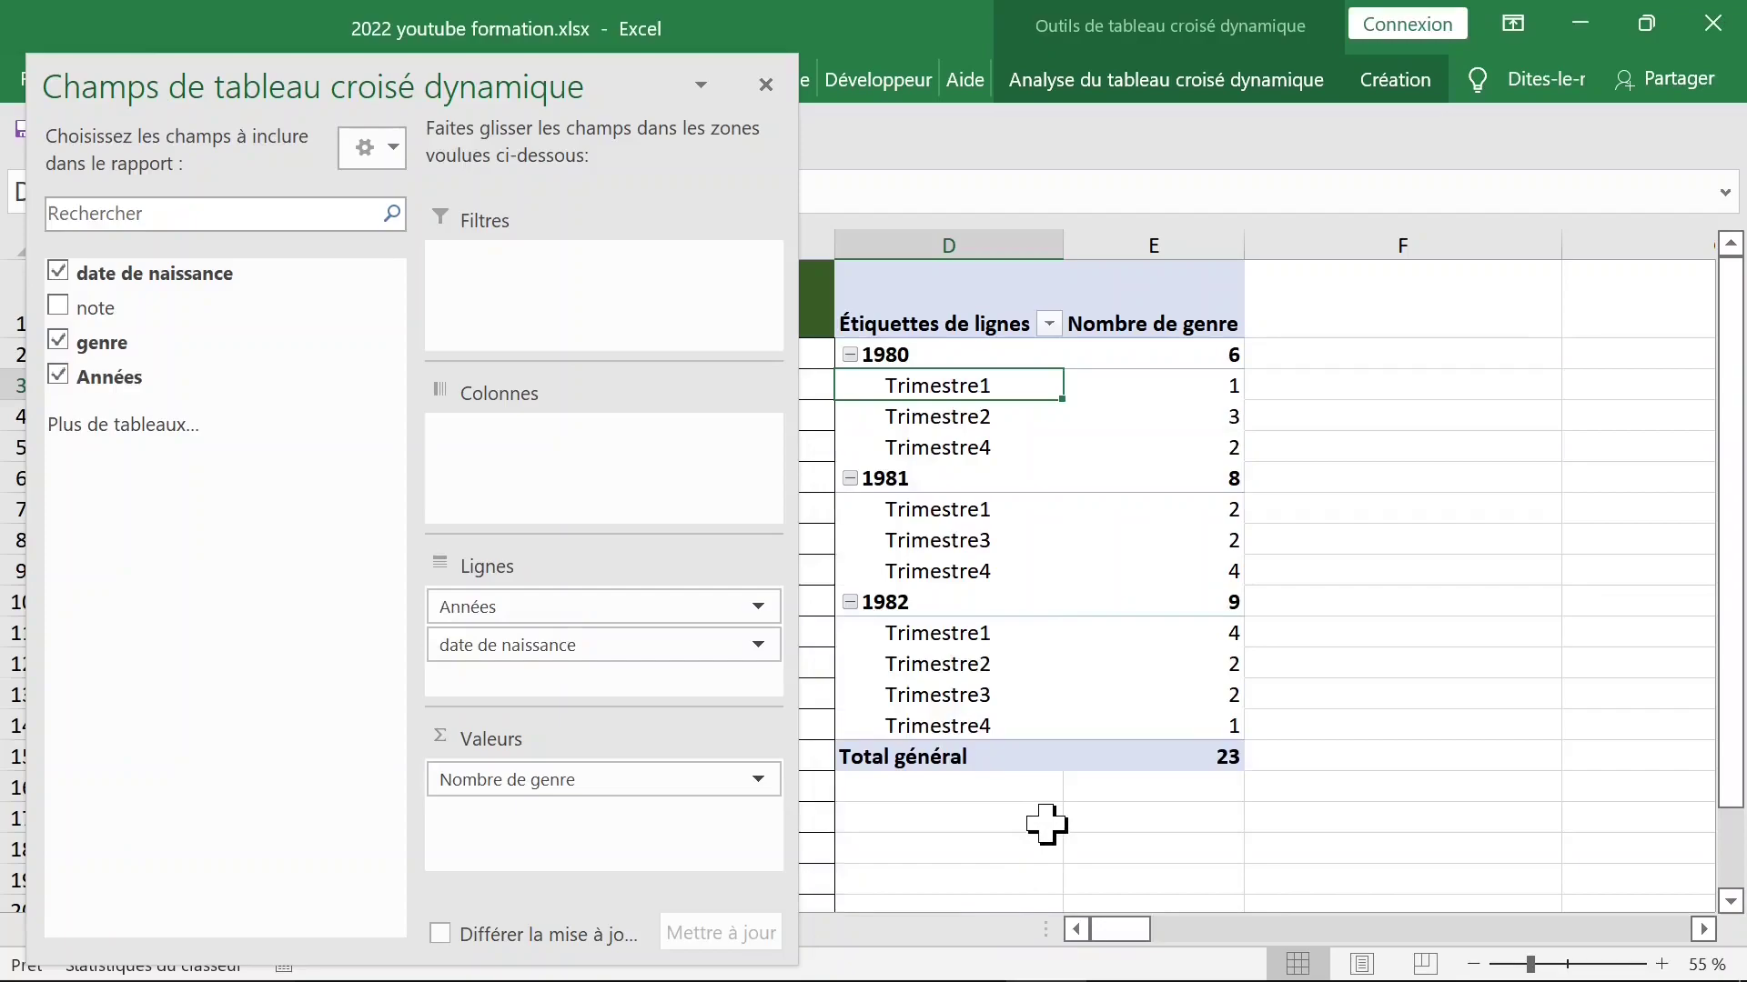
Step: Move the Années field to Colonnes, crossing Trimestres with 1980, 1981 and 1982
{"action": "left_click", "coordinate": [1020, 512]}
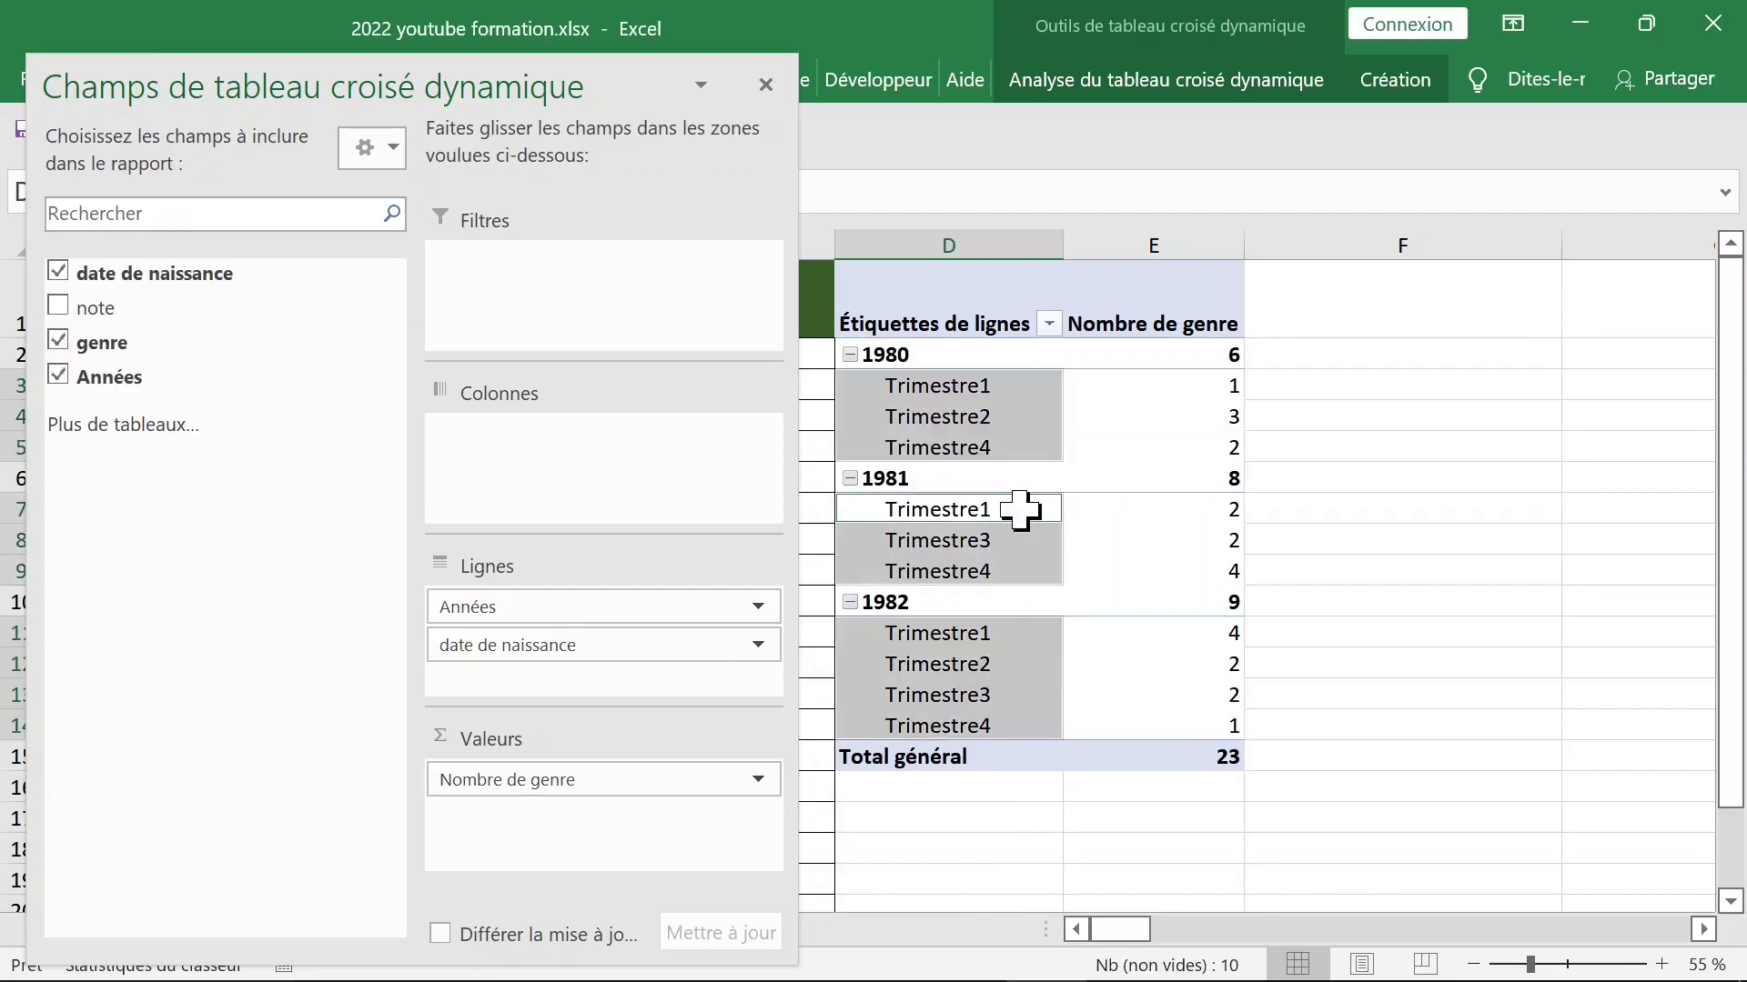
{"action": "left_click", "coordinate": [981, 419]}
{"action": "right_click", "coordinate": [981, 418]}
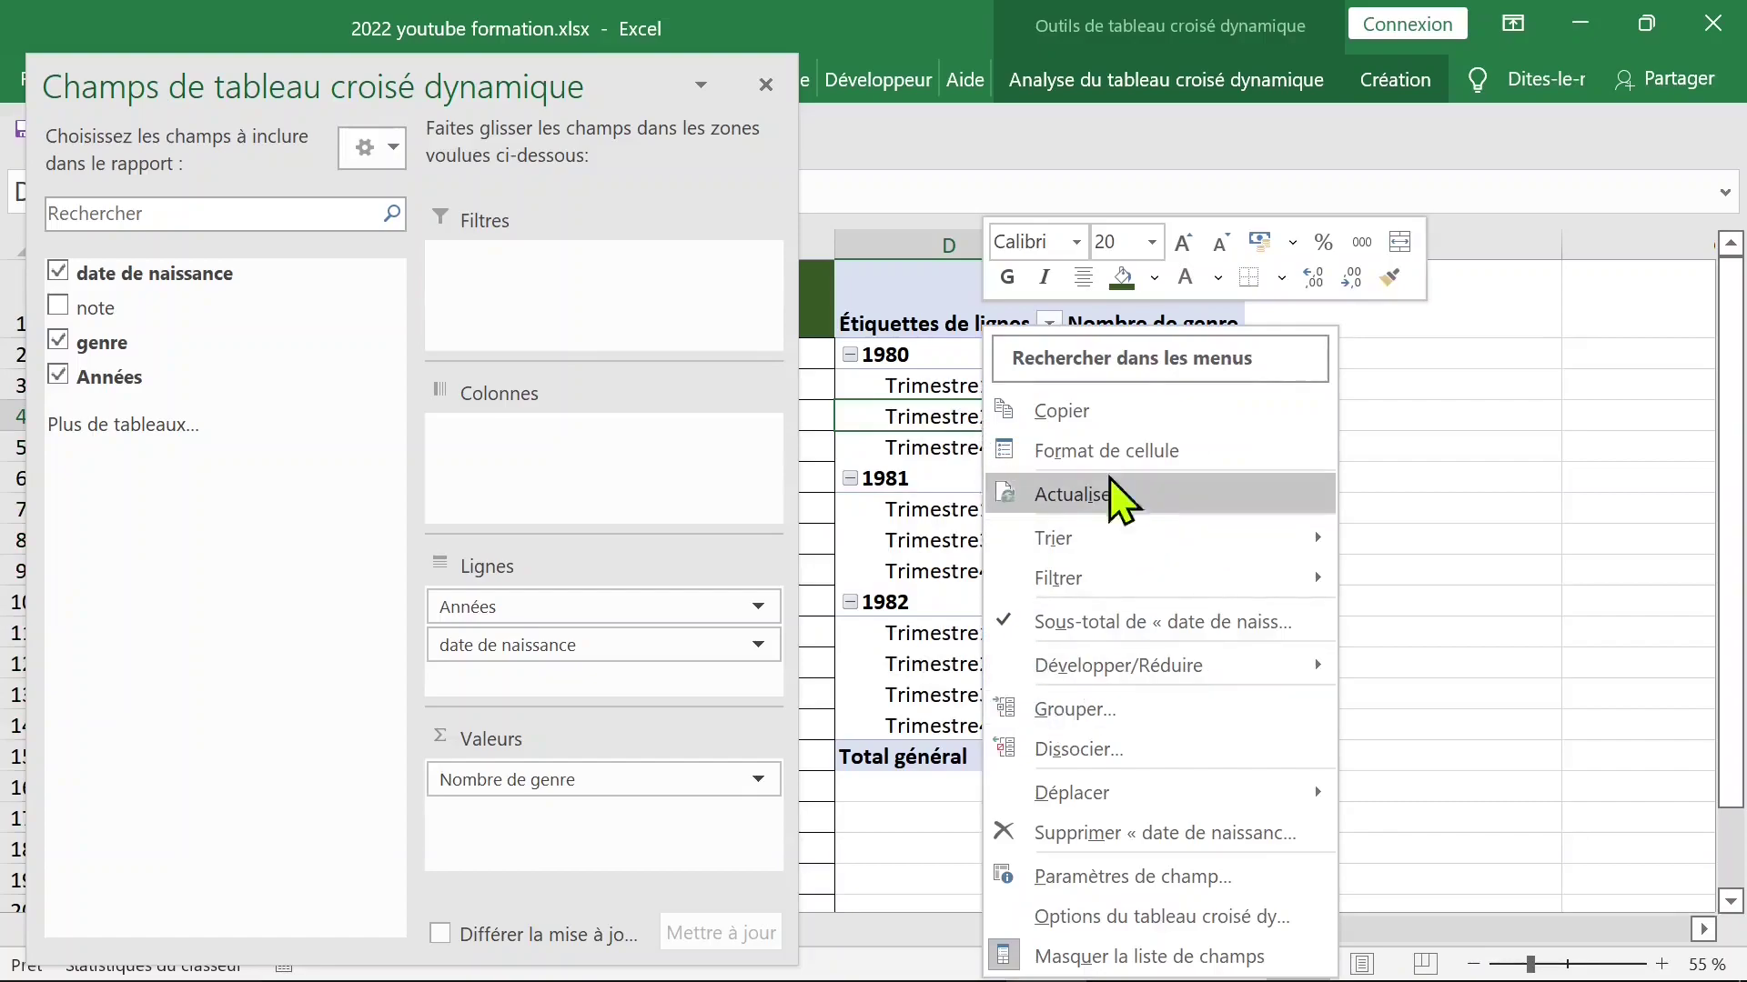
{"action": "left_click", "coordinate": [608, 607]}
{"action": "left_click_drag", "start_coordinate": [585, 612], "coordinate": [582, 466]}
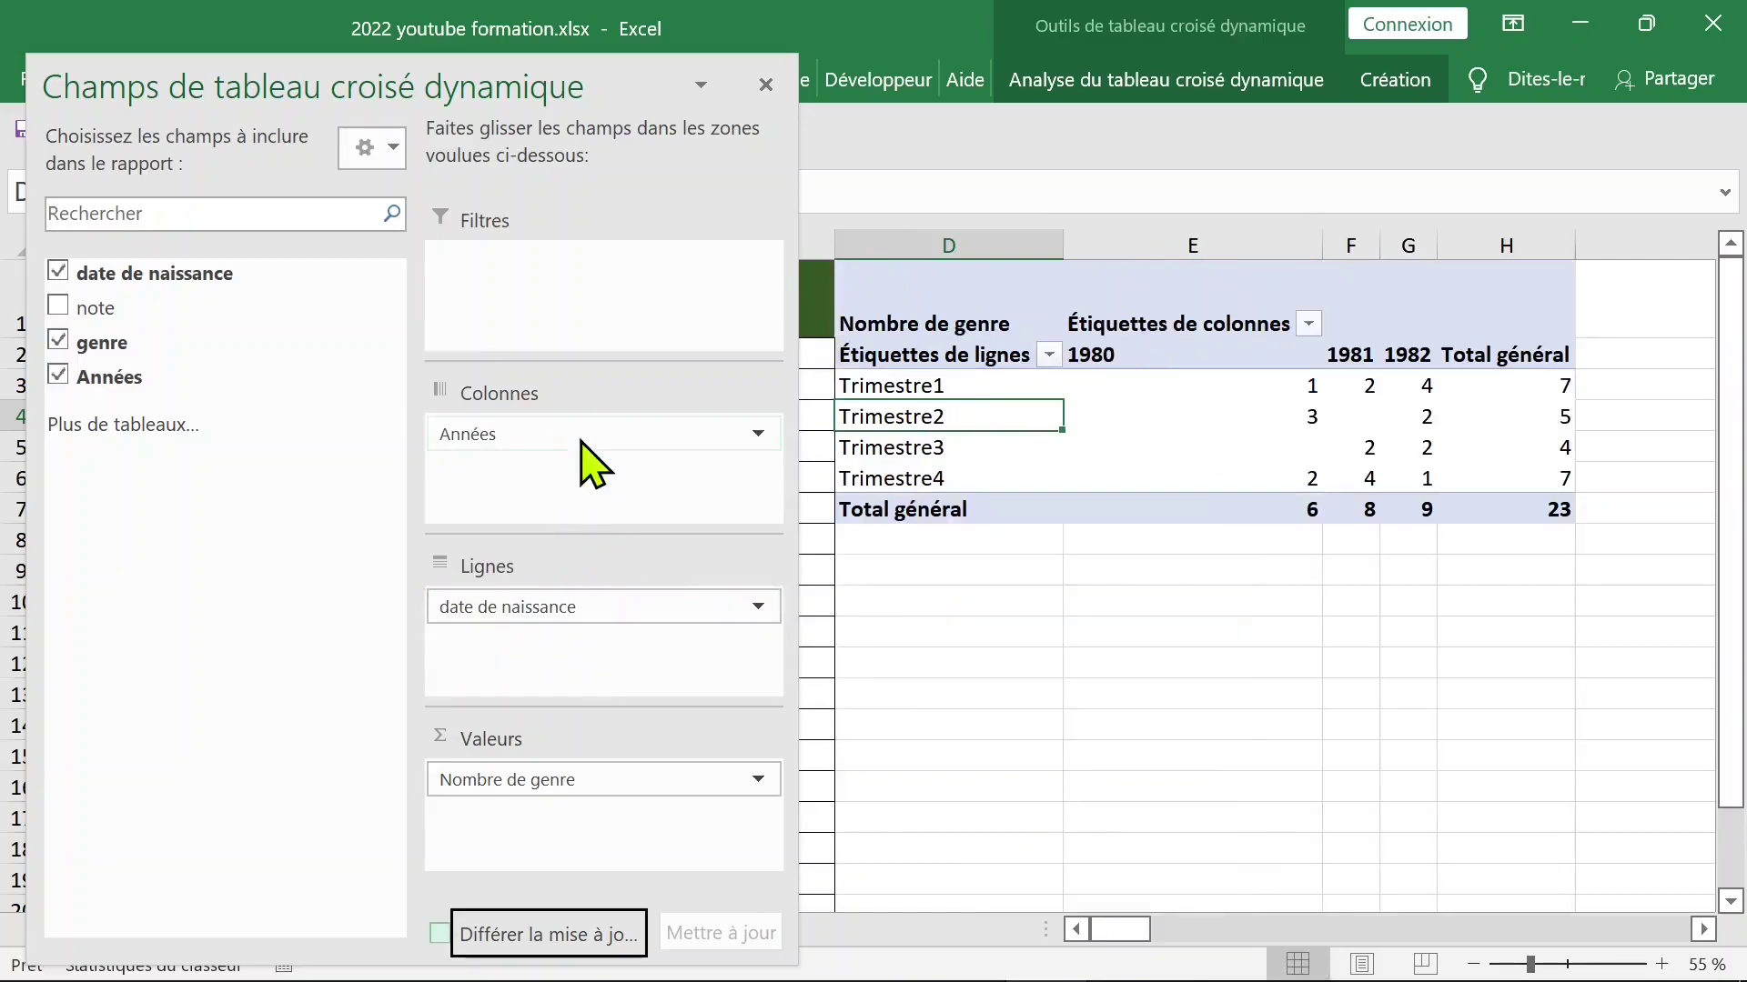
{"action": "left_click", "coordinate": [1124, 388]}
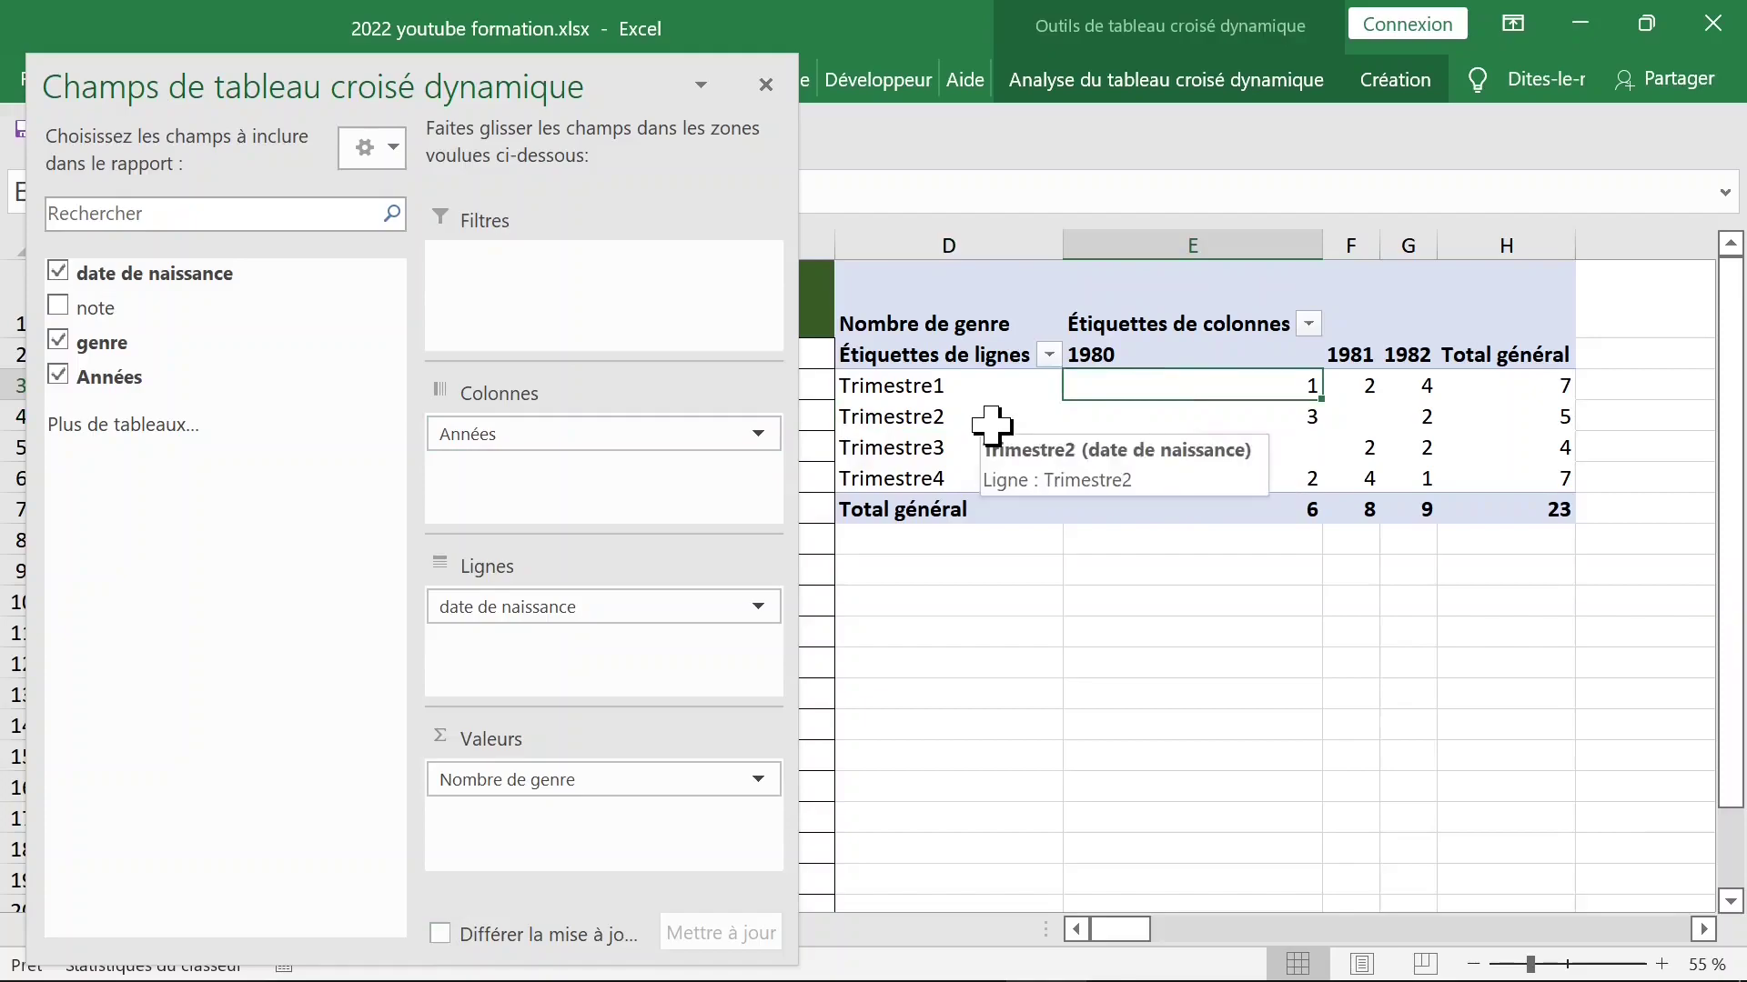
{"action": "left_click", "coordinate": [1255, 444]}
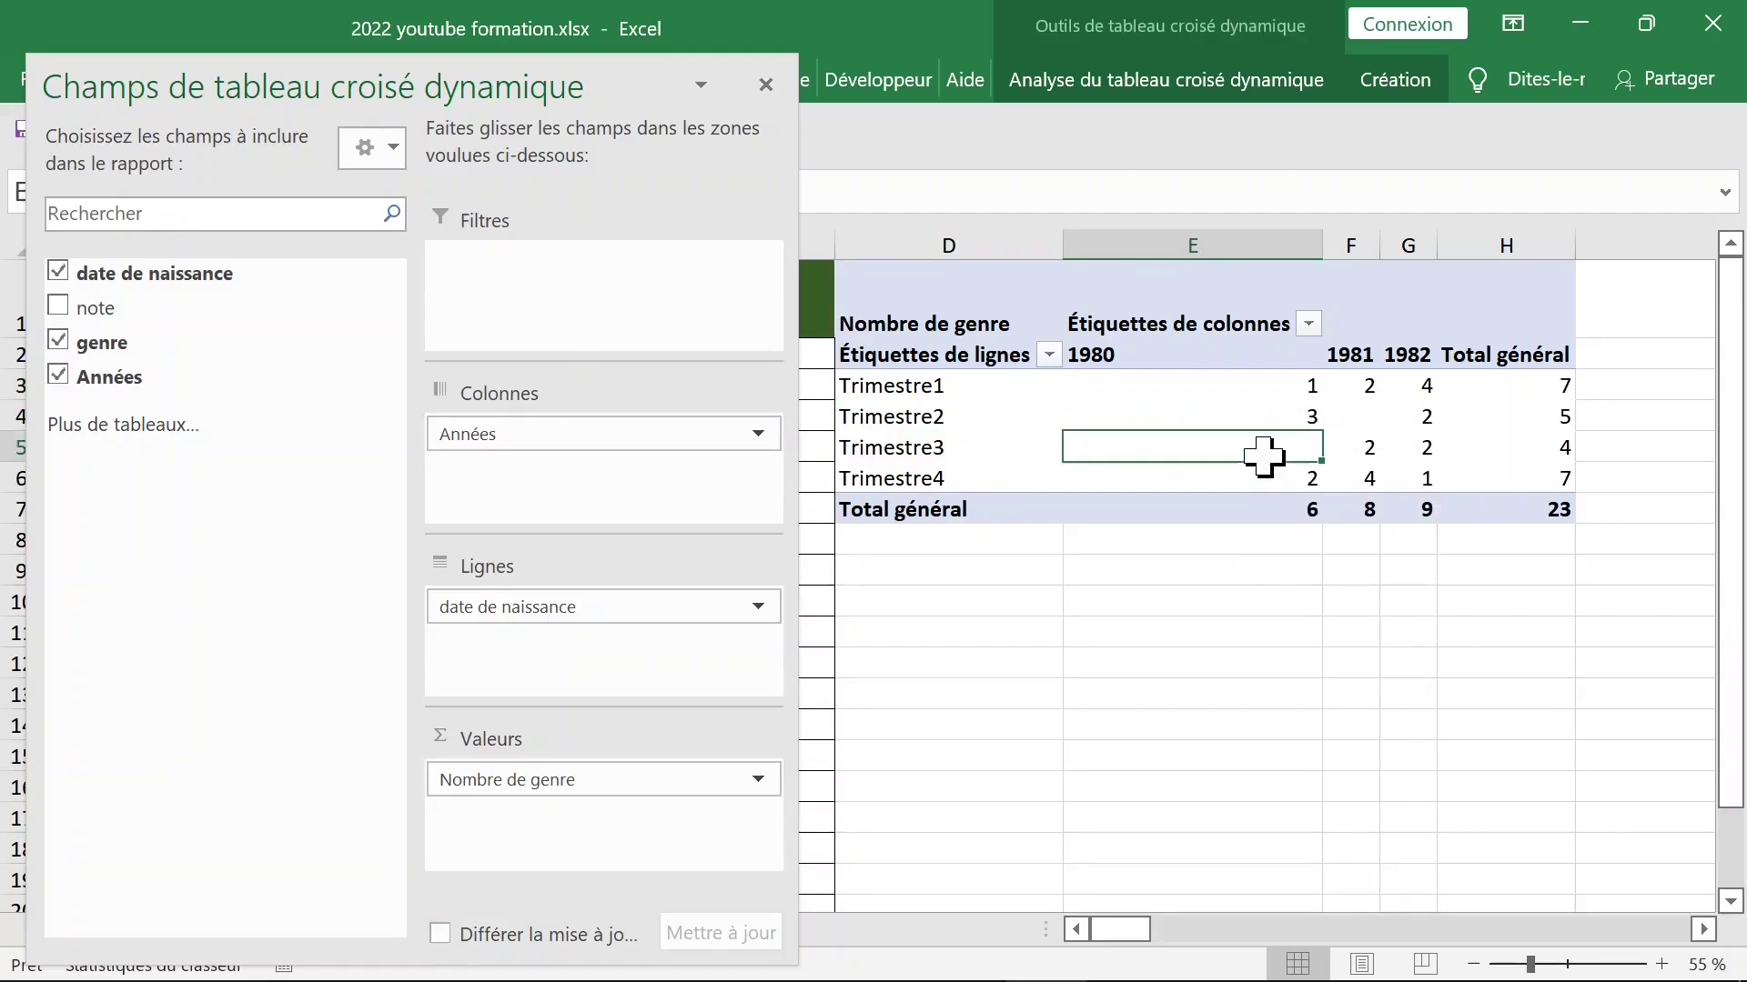
{"action": "mouse_move", "coordinate": [1369, 457]}
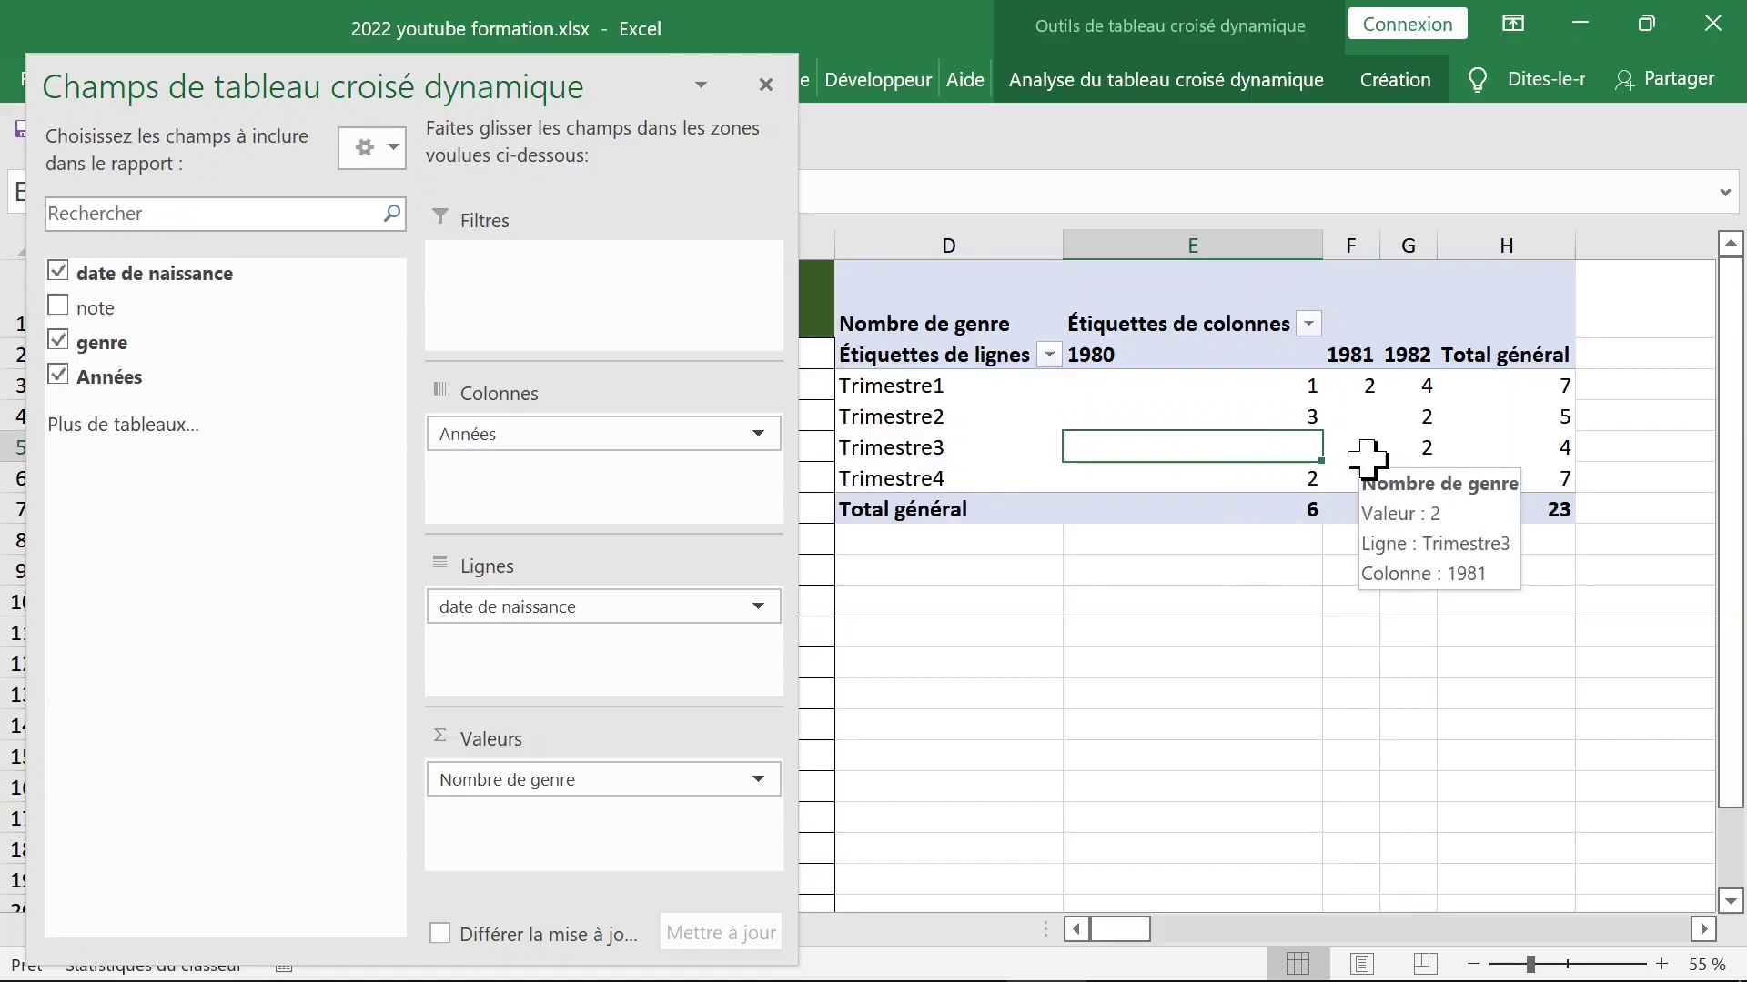
{"action": "mouse_move", "coordinate": [1161, 449]}
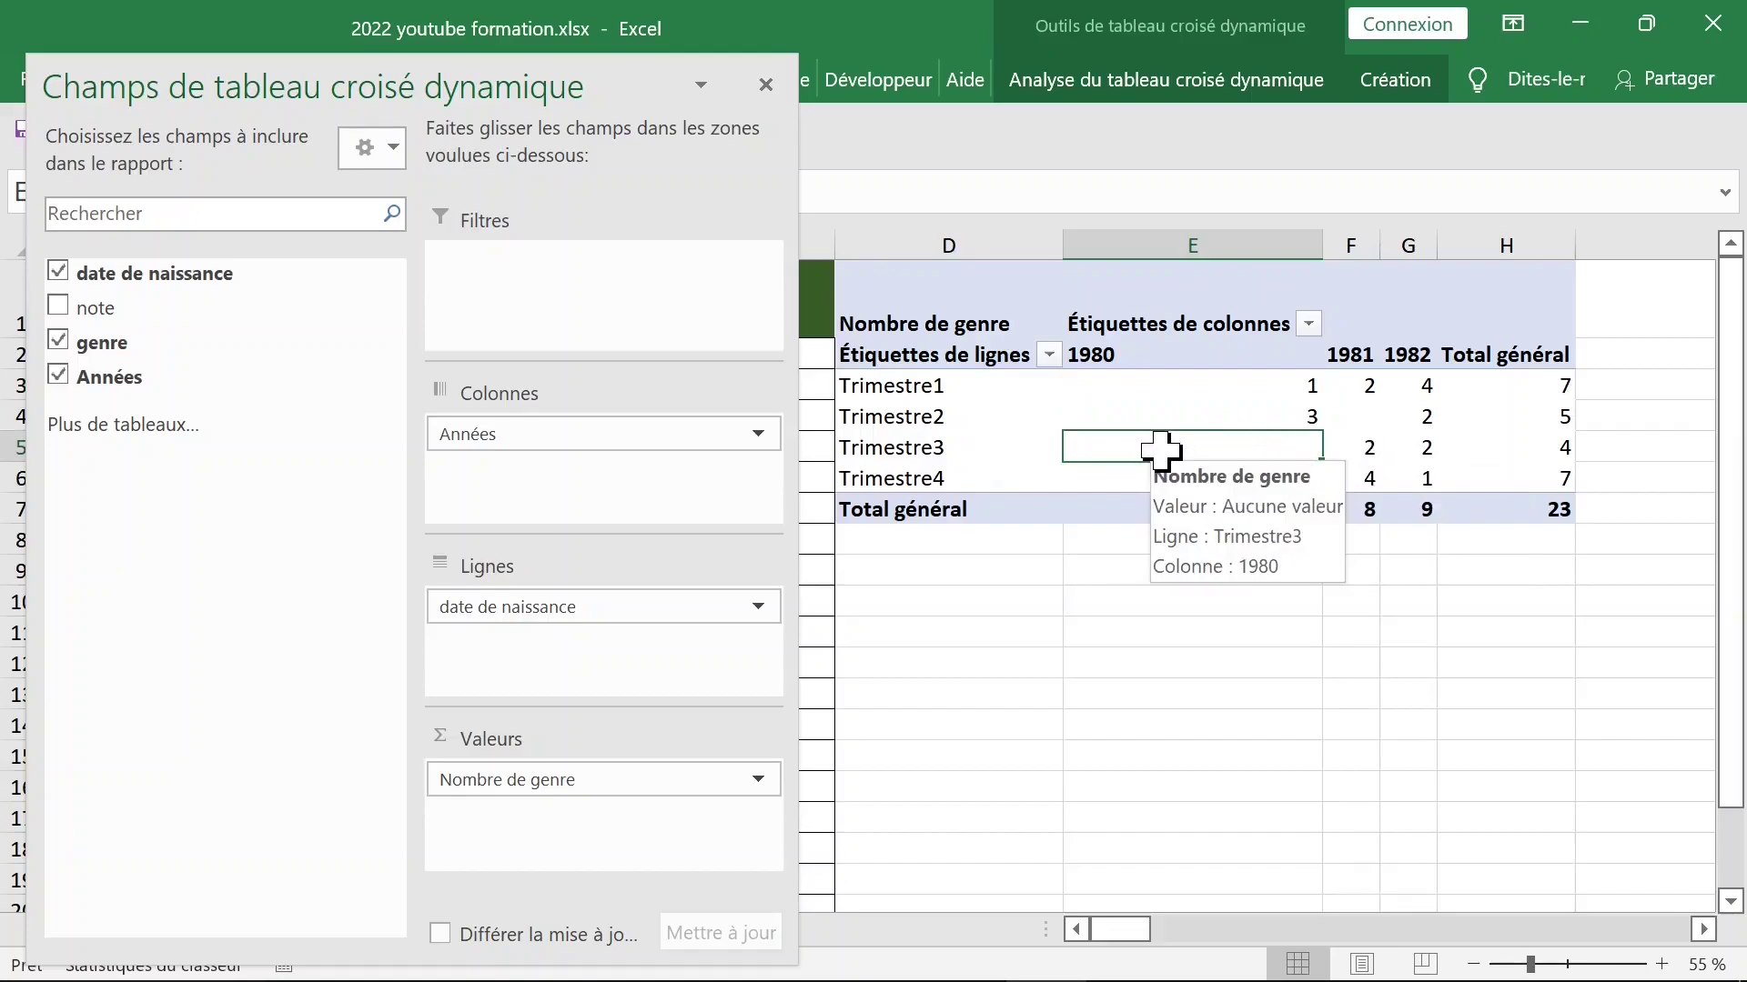
Step: In PivotTable Options, show ABSENT for empty cells
{"action": "right_click", "coordinate": [1151, 447]}
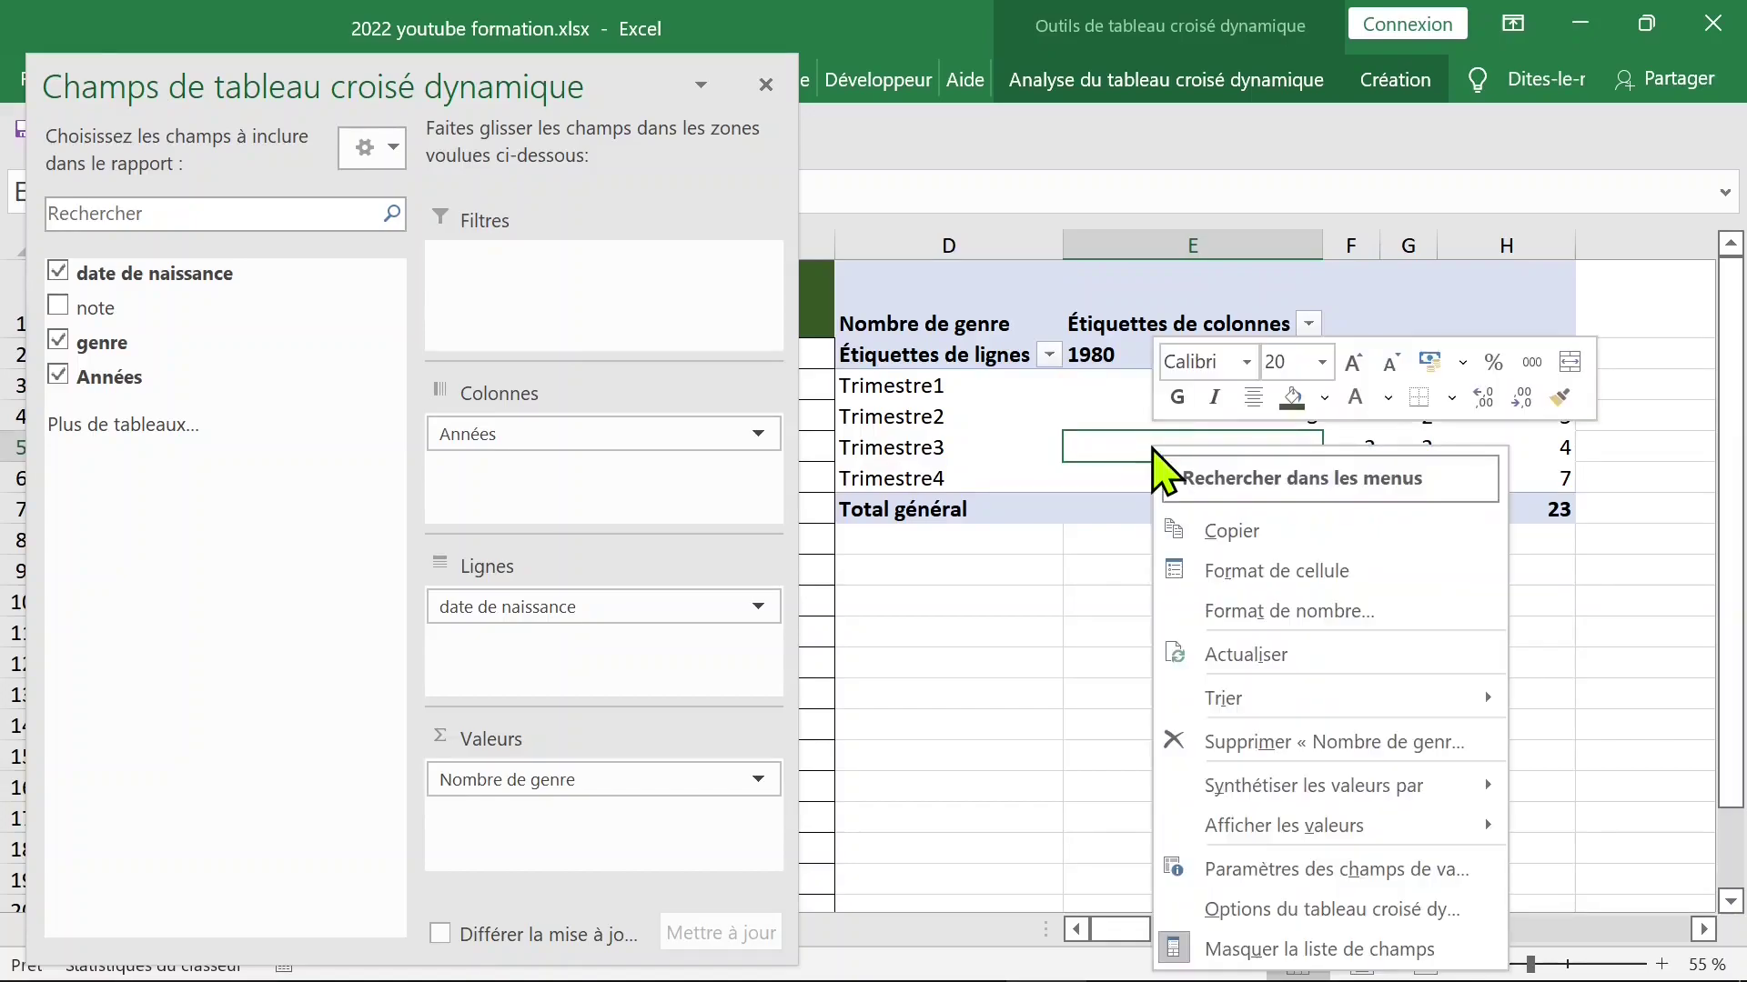
{"action": "left_click", "coordinate": [1344, 909]}
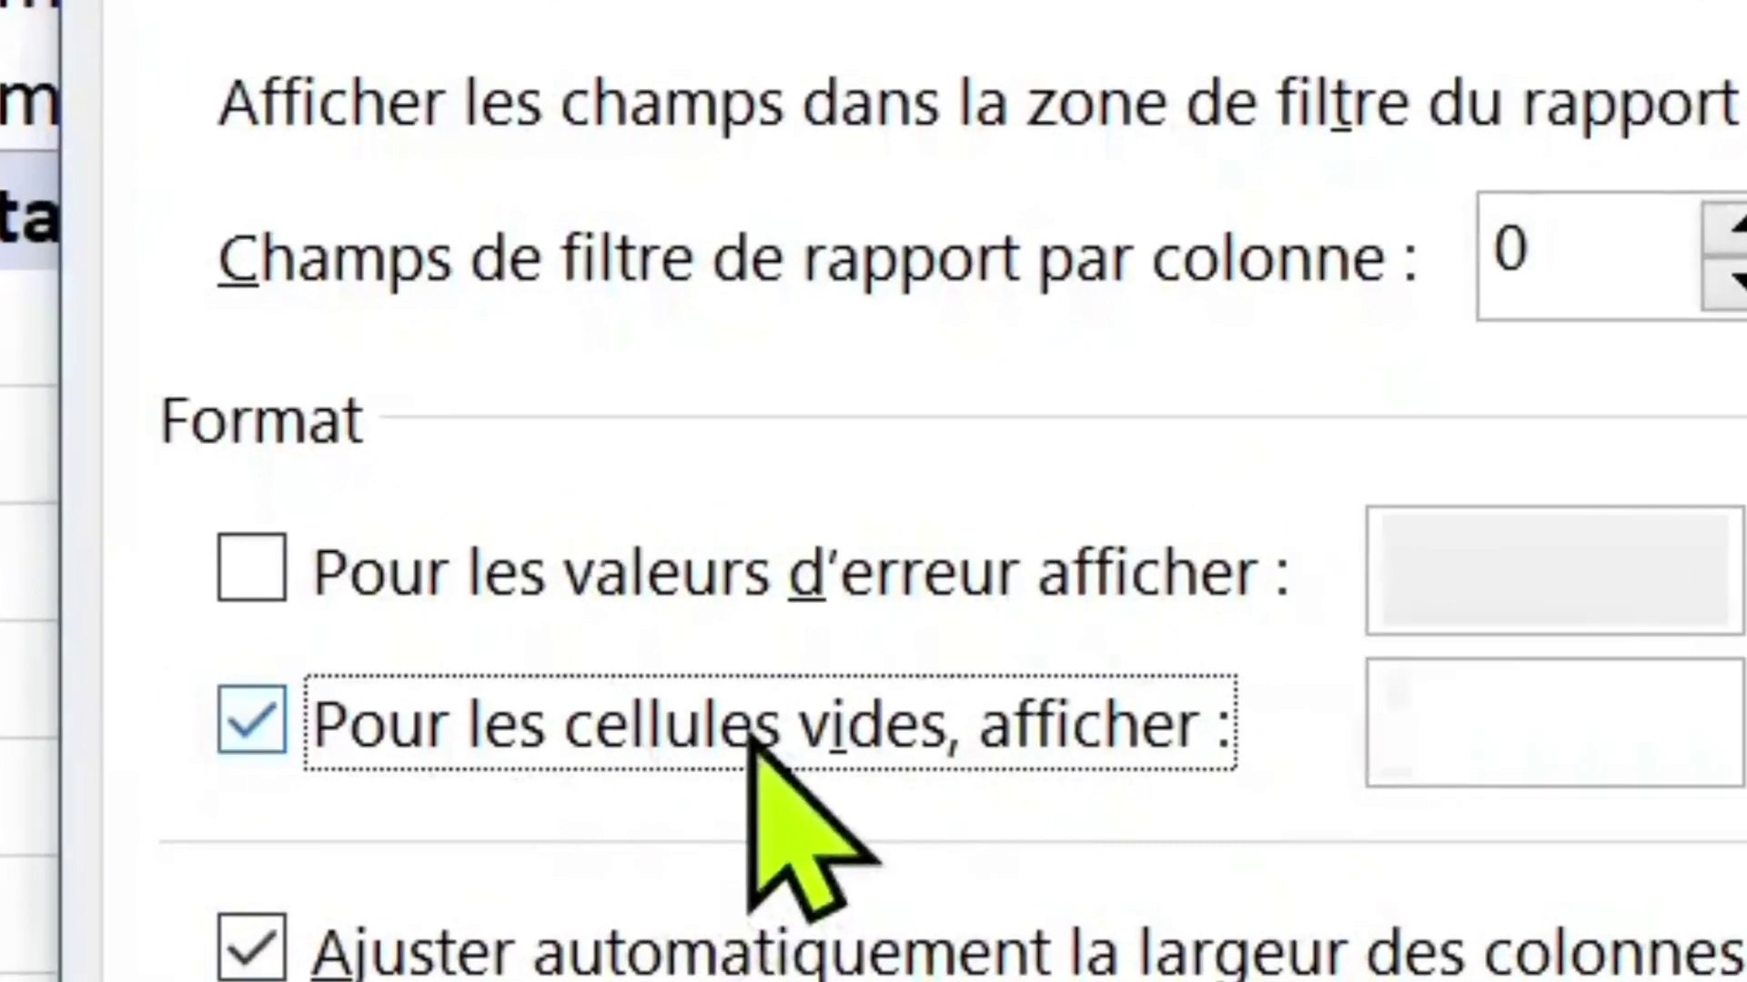
{"action": "left_click", "coordinate": [1407, 614]}
{"action": "type", "text": "ABSEN"}
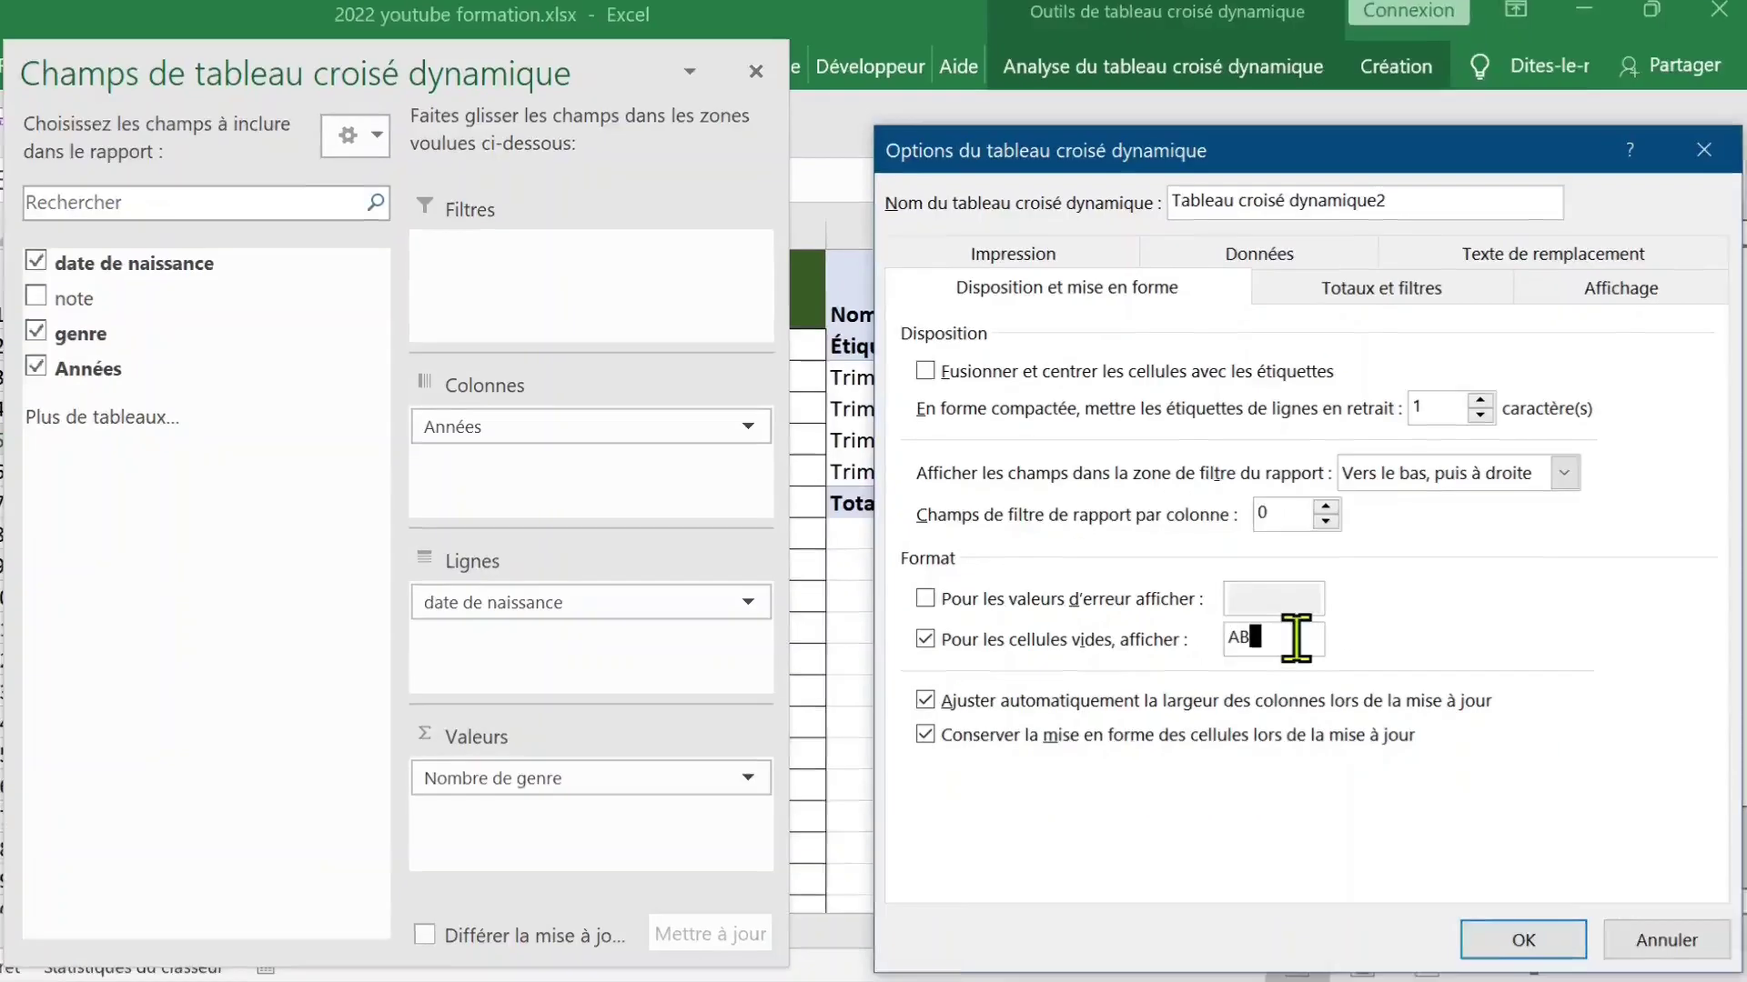
{"action": "type", "text": "T"}
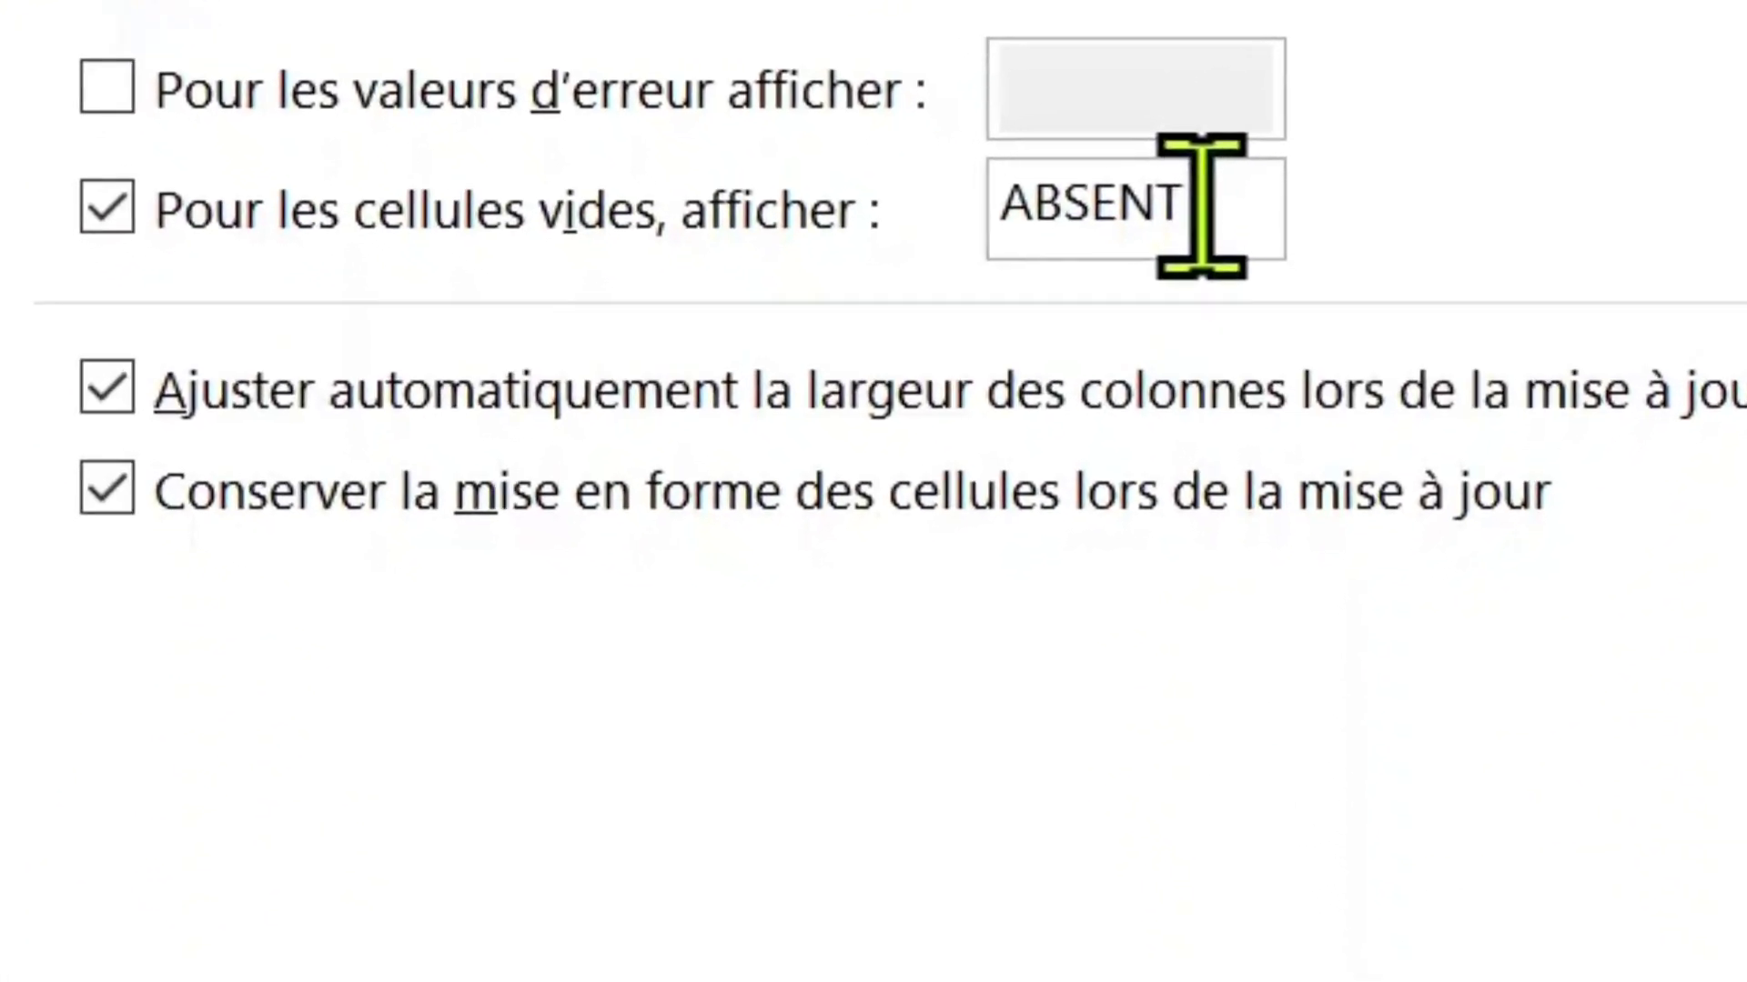
{"action": "key", "text": "Return"}
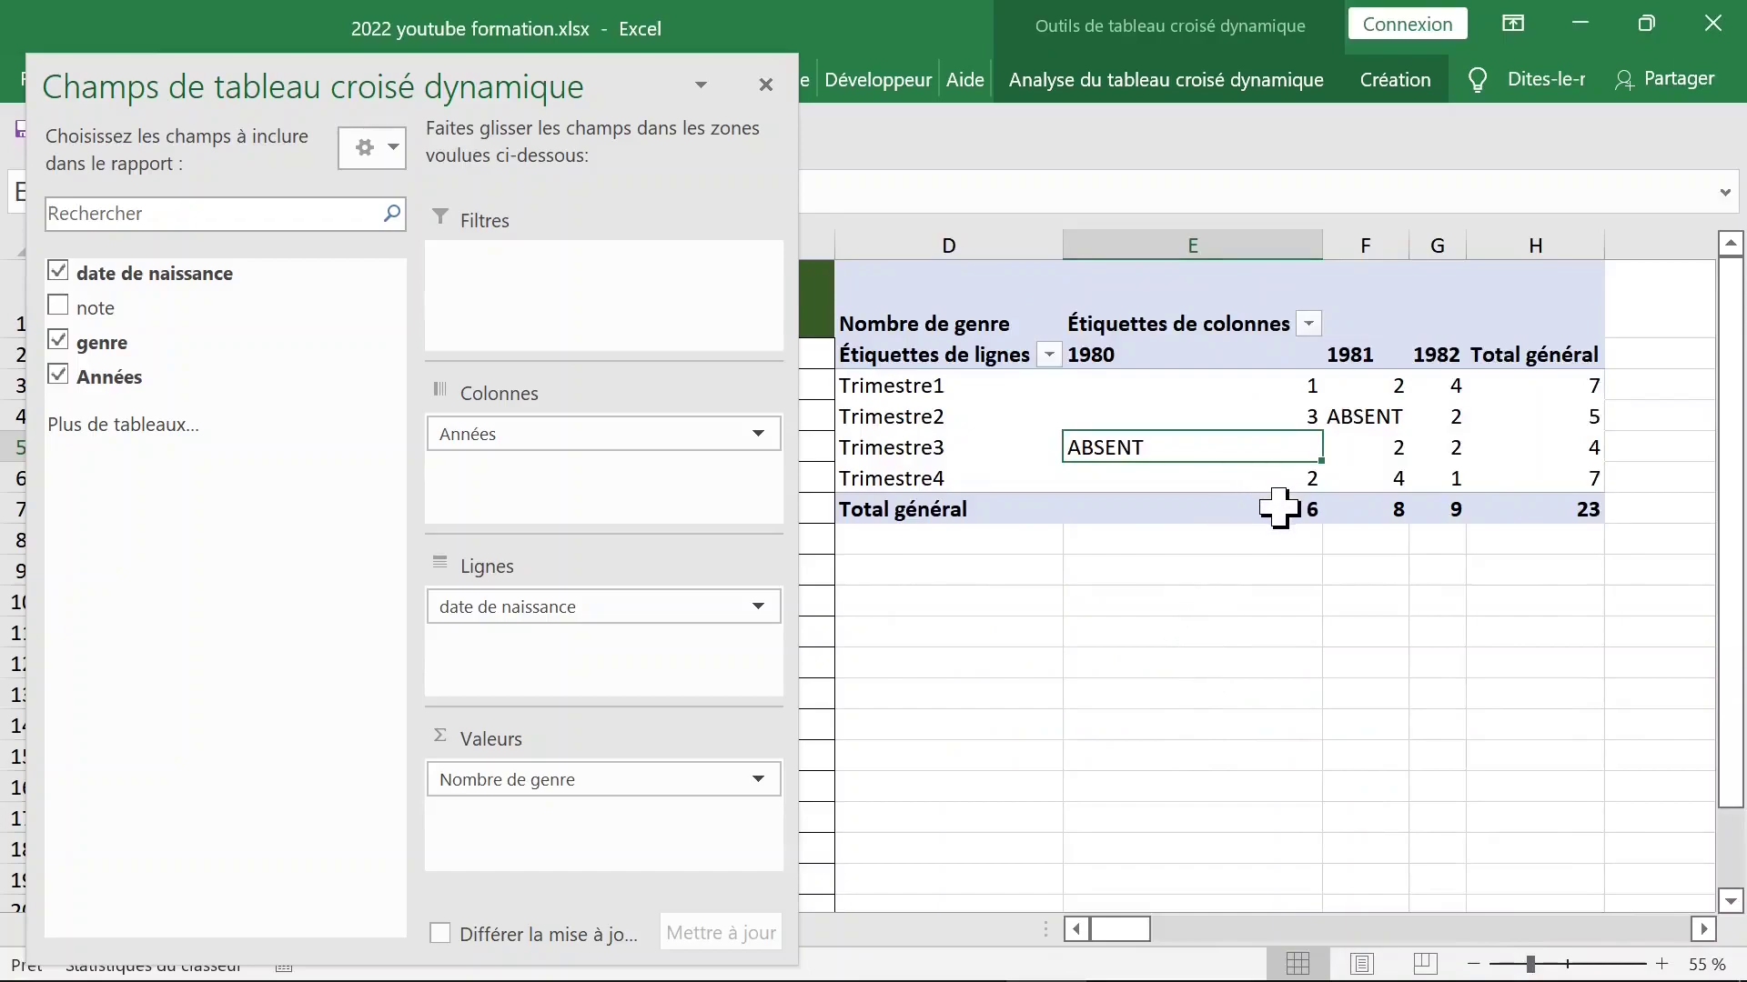
Step: Transpose the pivot: years 1980–1982 as rows and Trimestre1–4 as columns
{"action": "mouse_move", "coordinate": [1264, 511]}
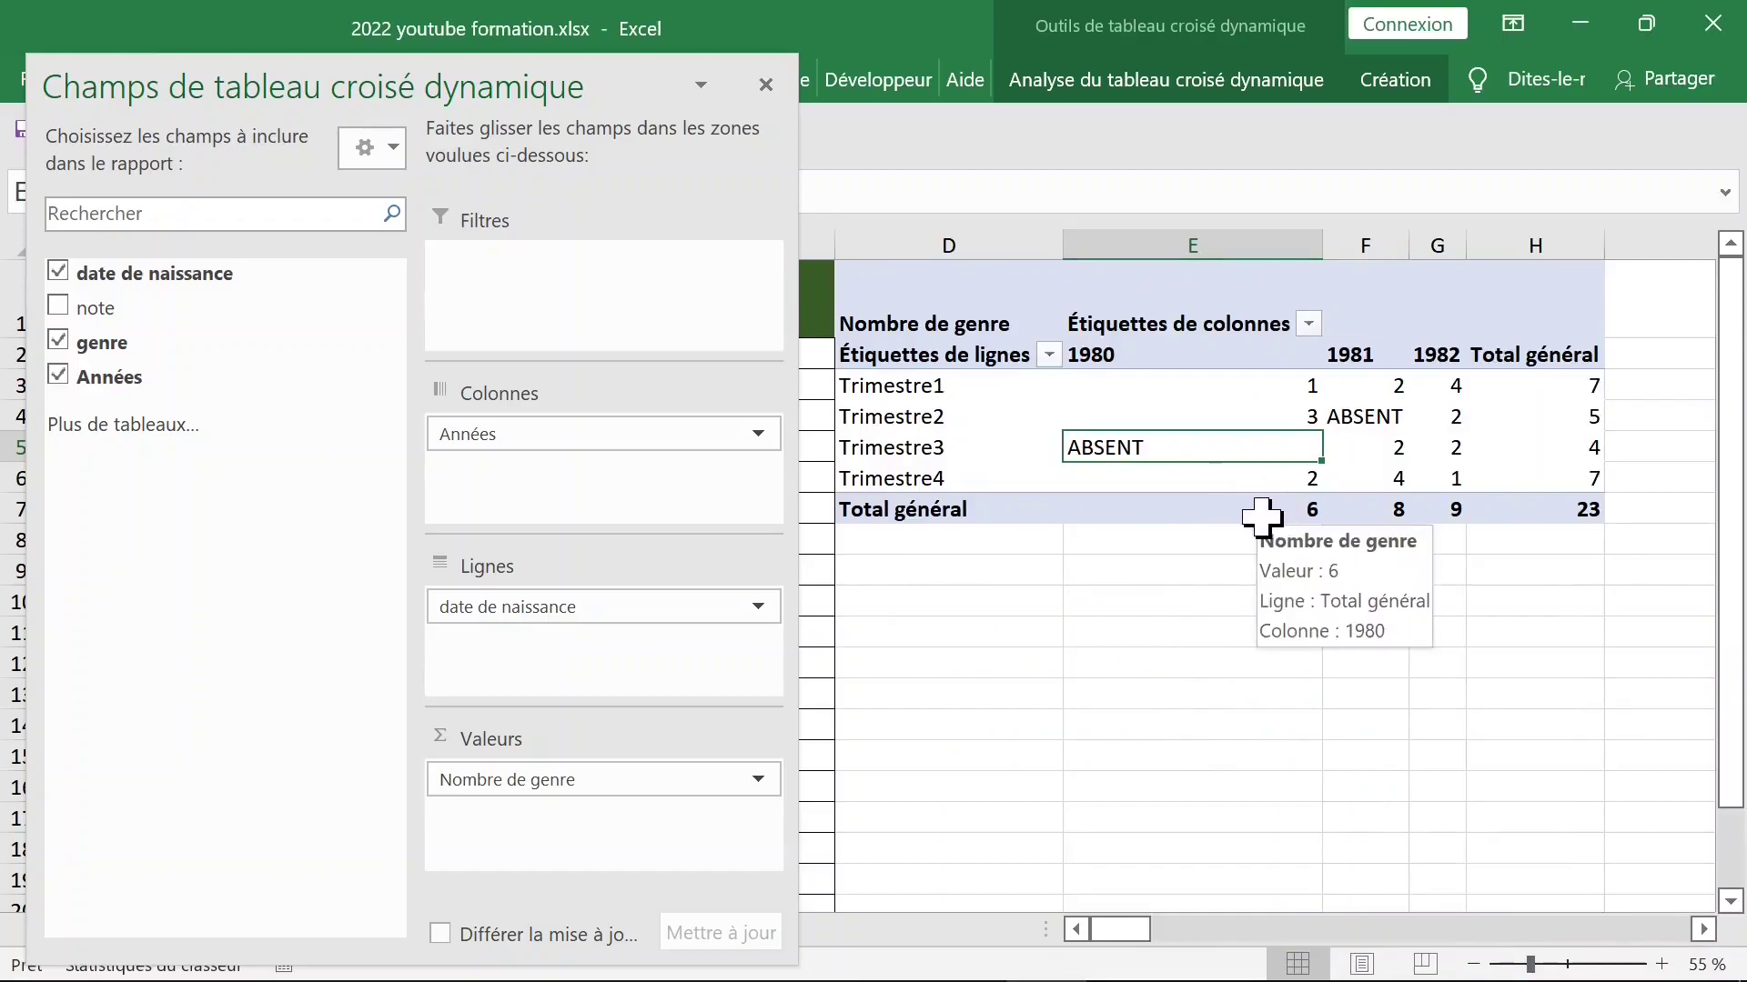
{"action": "right_click", "coordinate": [1103, 410]}
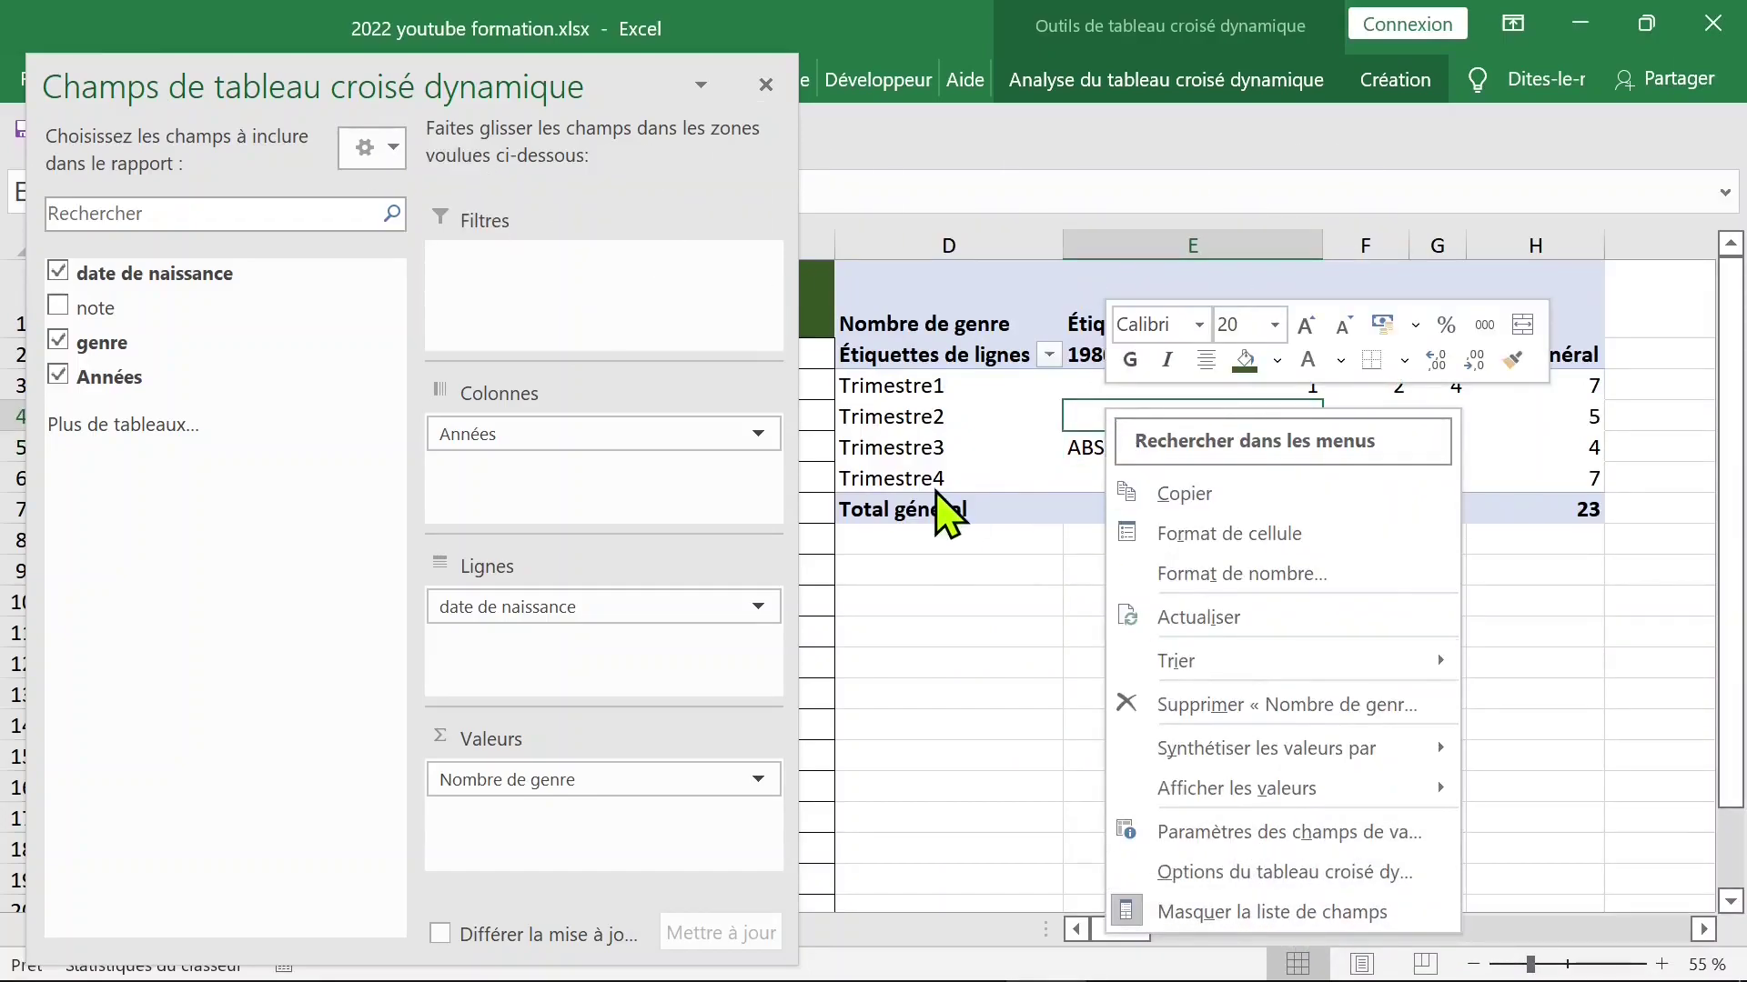
{"action": "left_click", "coordinate": [1246, 914]}
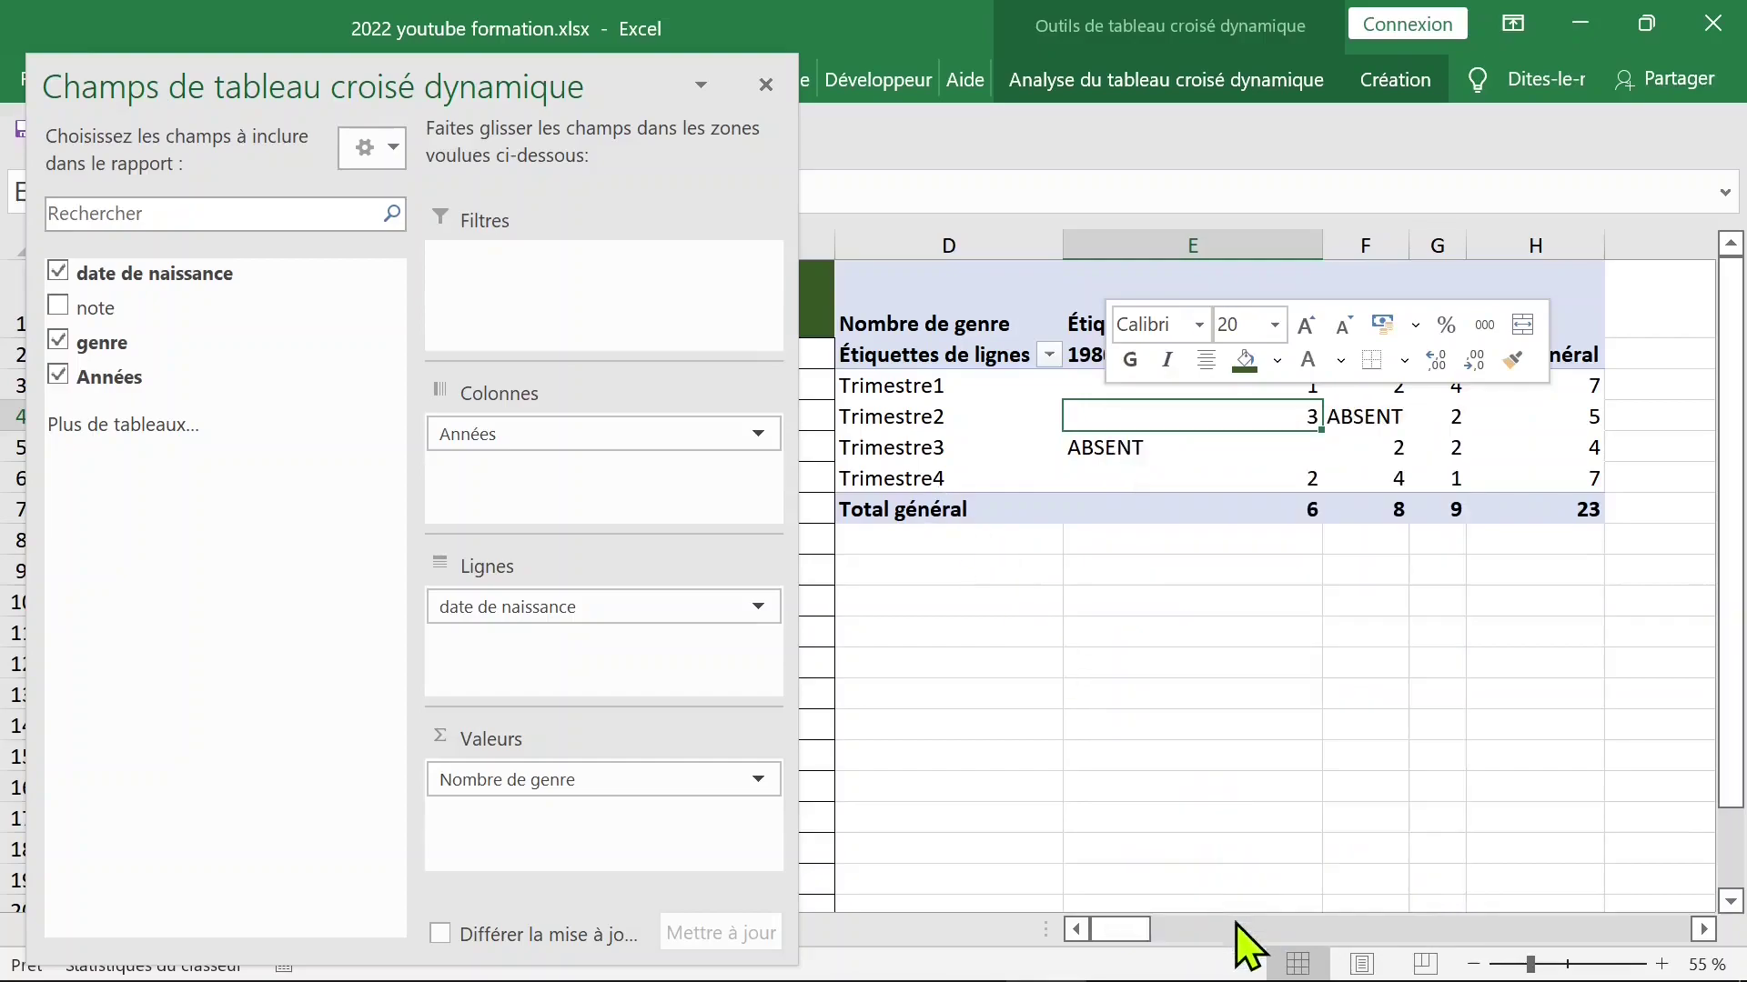
{"action": "right_click", "coordinate": [1114, 423]}
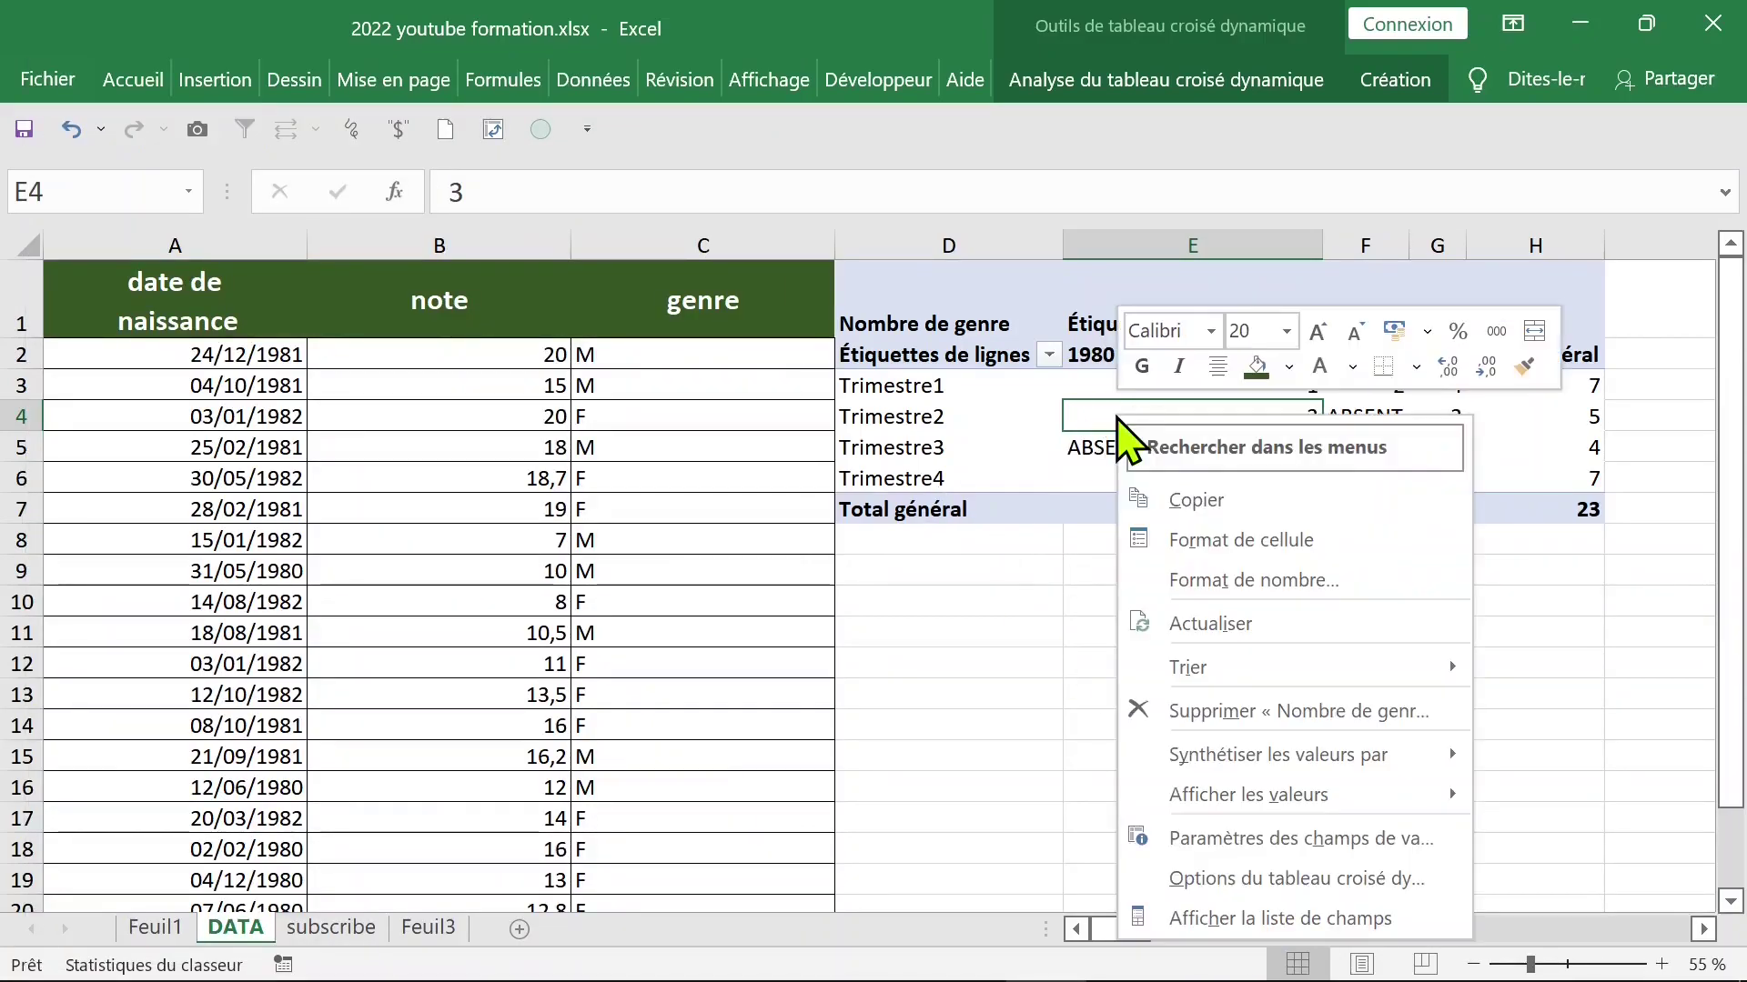
{"action": "left_click", "coordinate": [1234, 910]}
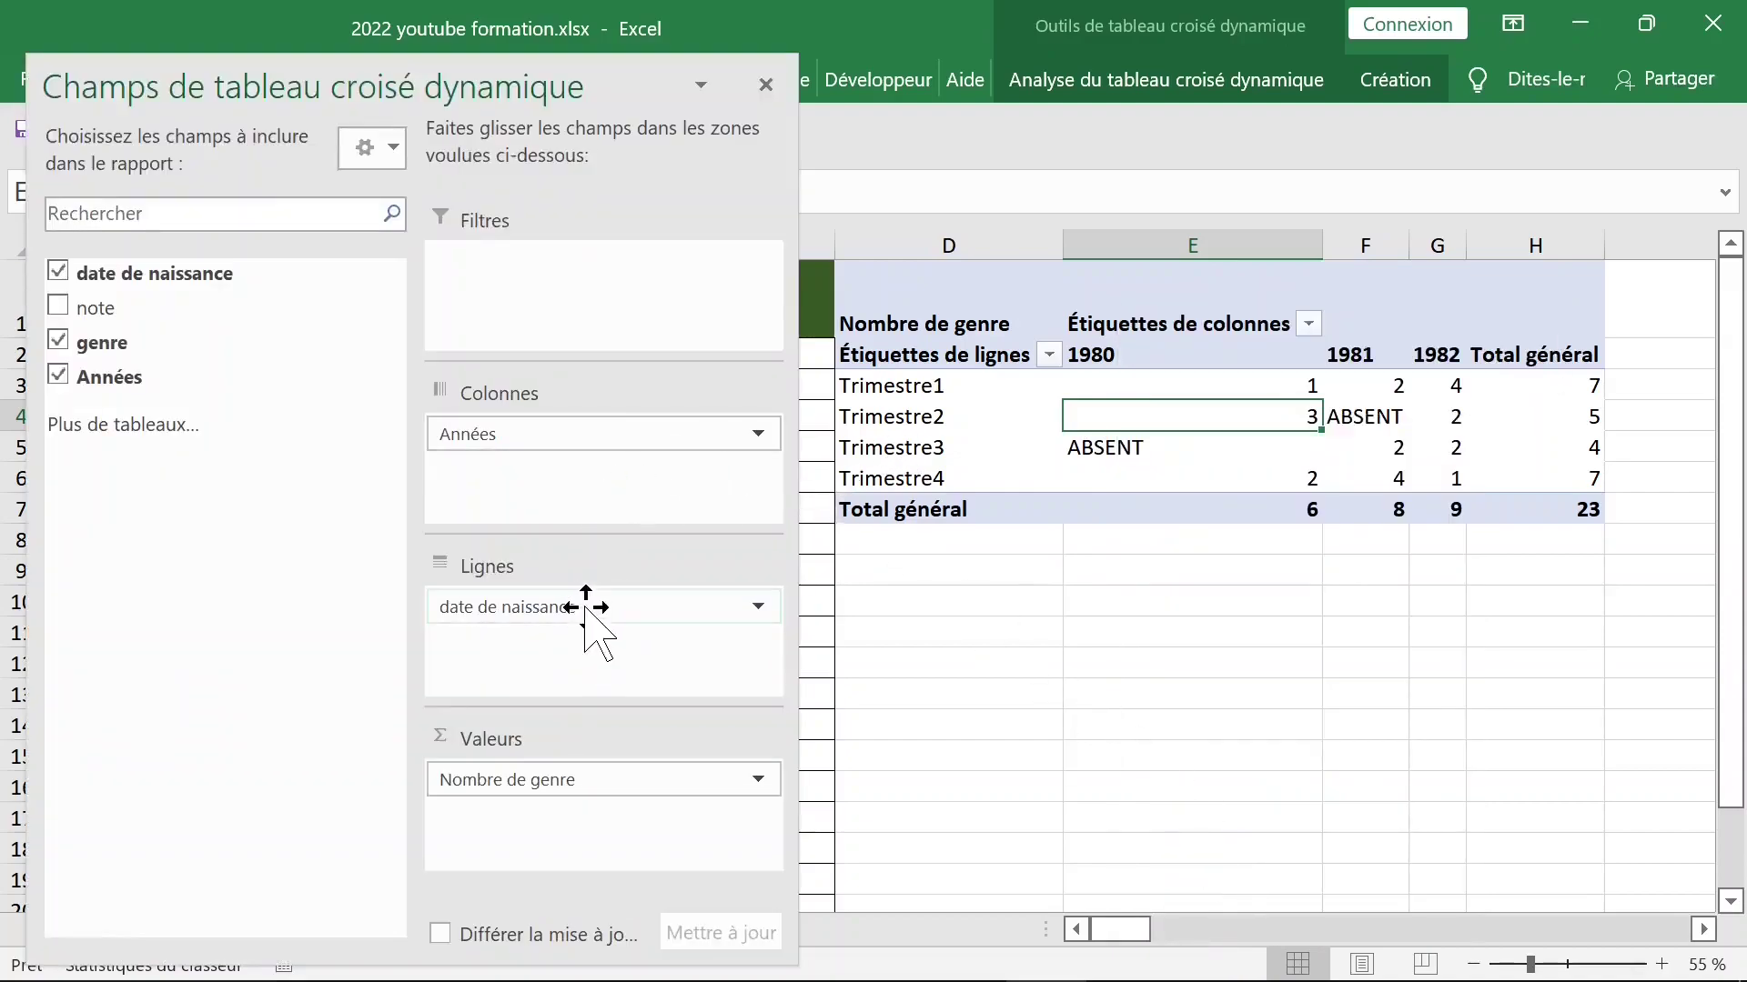
{"action": "left_click_drag", "start_coordinate": [586, 607], "coordinate": [596, 446]}
{"action": "left_click", "coordinate": [835, 602]}
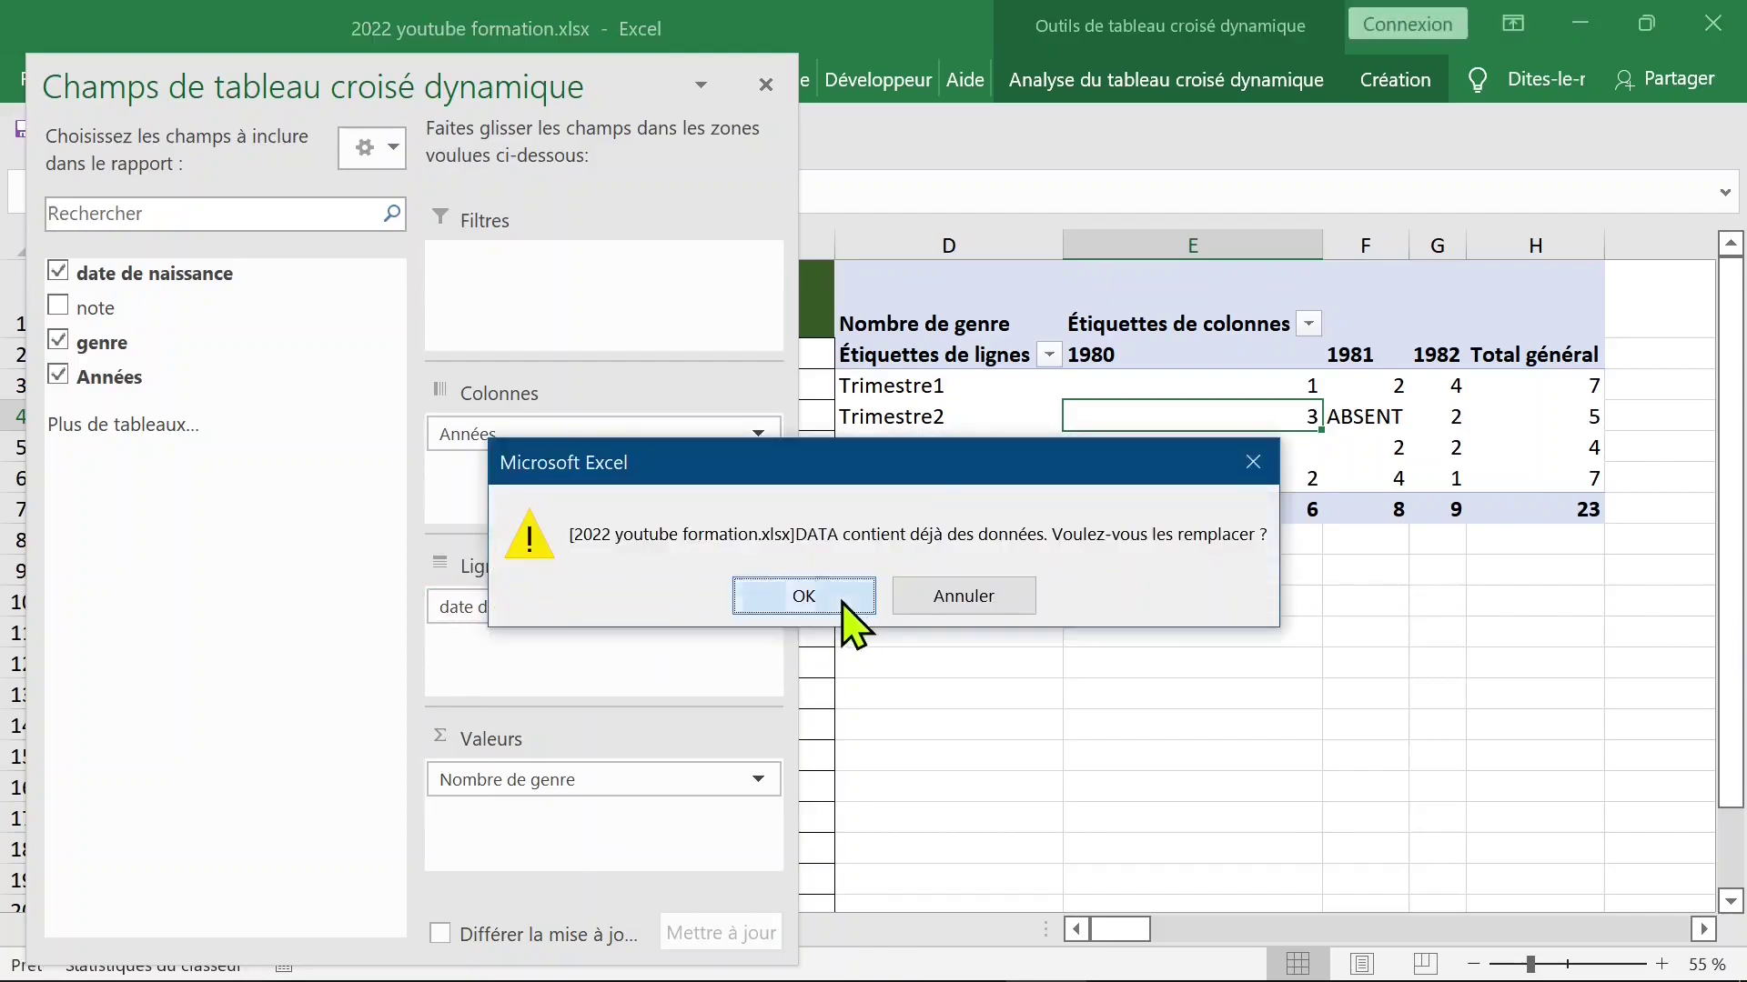
{"action": "left_click_drag", "start_coordinate": [585, 434], "coordinate": [577, 610]}
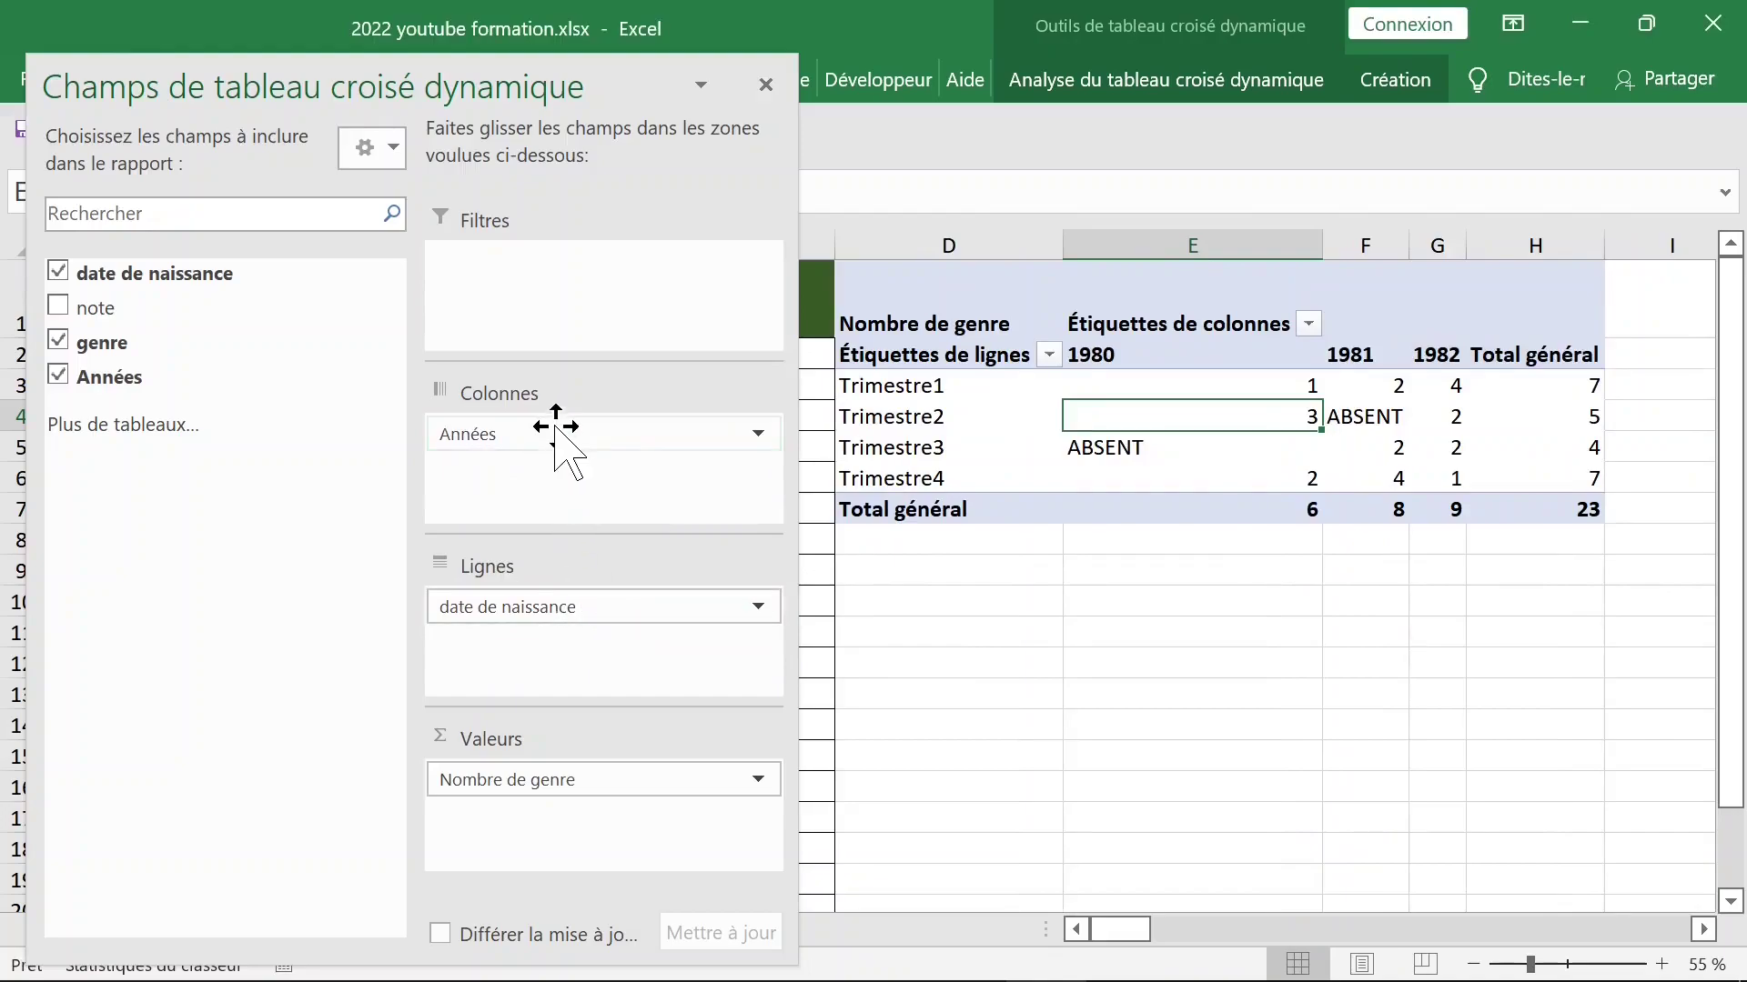
{"action": "left_click_drag", "start_coordinate": [570, 436], "coordinate": [565, 487]}
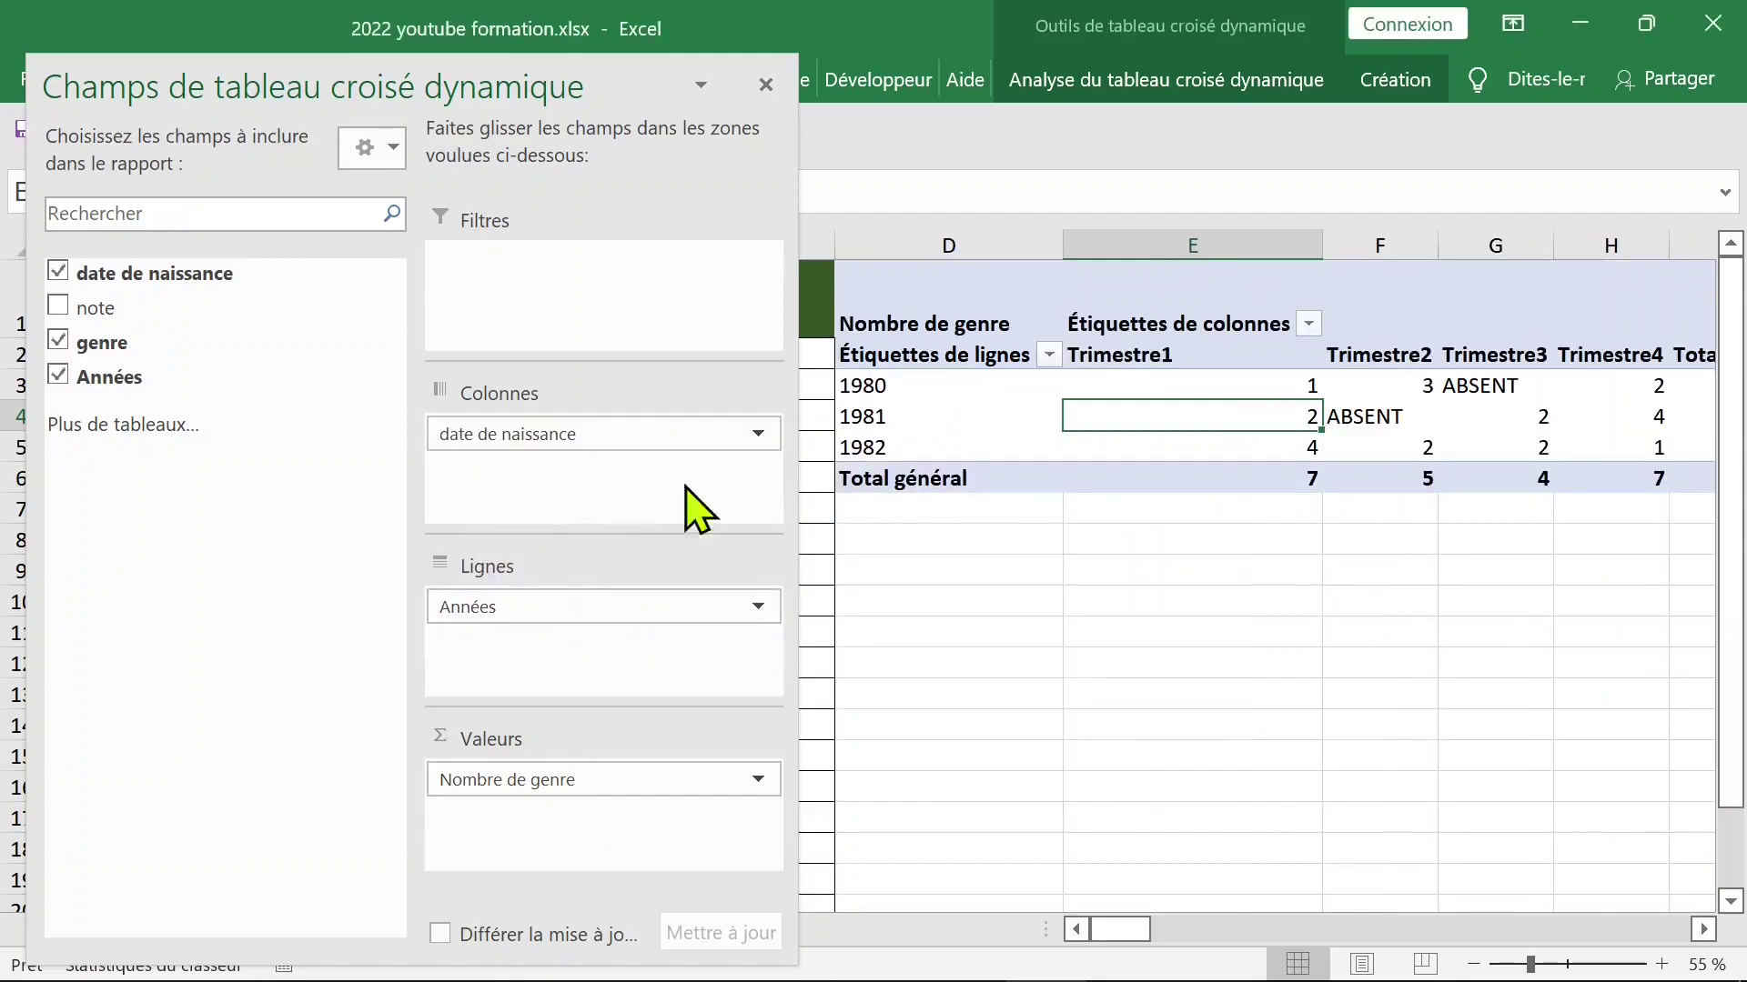
{"action": "left_click", "coordinate": [1131, 570]}
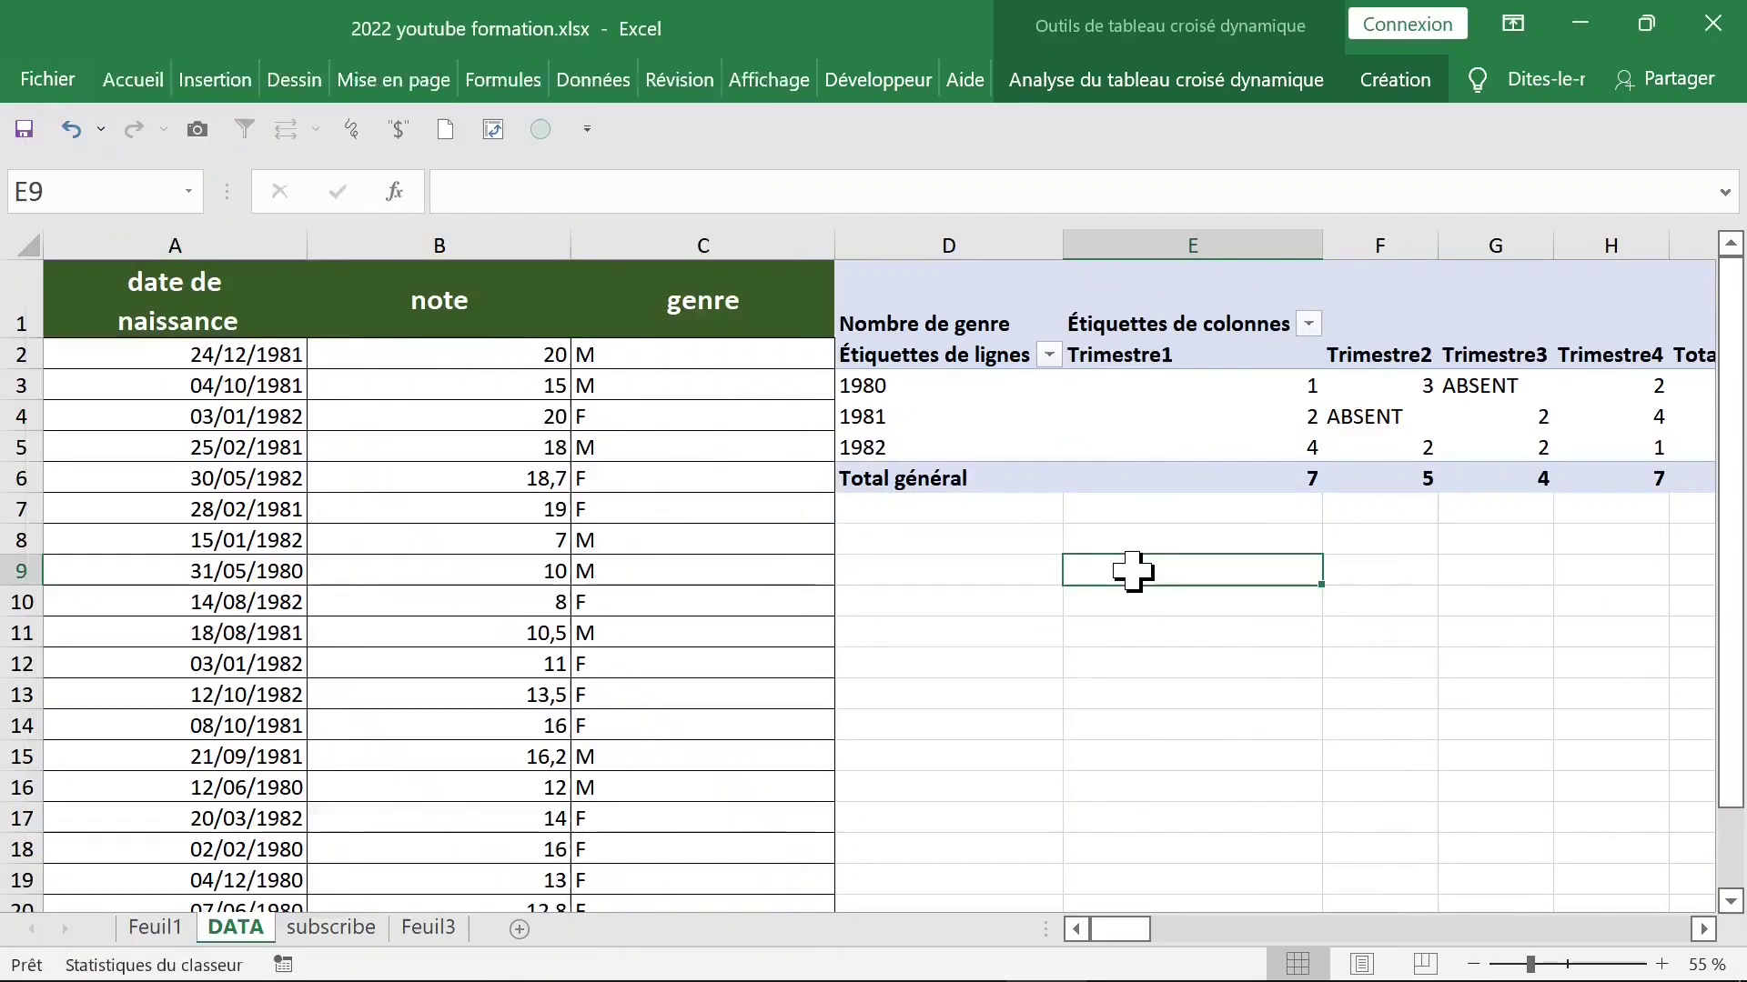
Step: Auto-fit columns B and C to their contents
{"action": "left_click", "coordinate": [514, 243]}
{"action": "double_click", "coordinate": [570, 232]}
{"action": "double_click", "coordinate": [639, 231]}
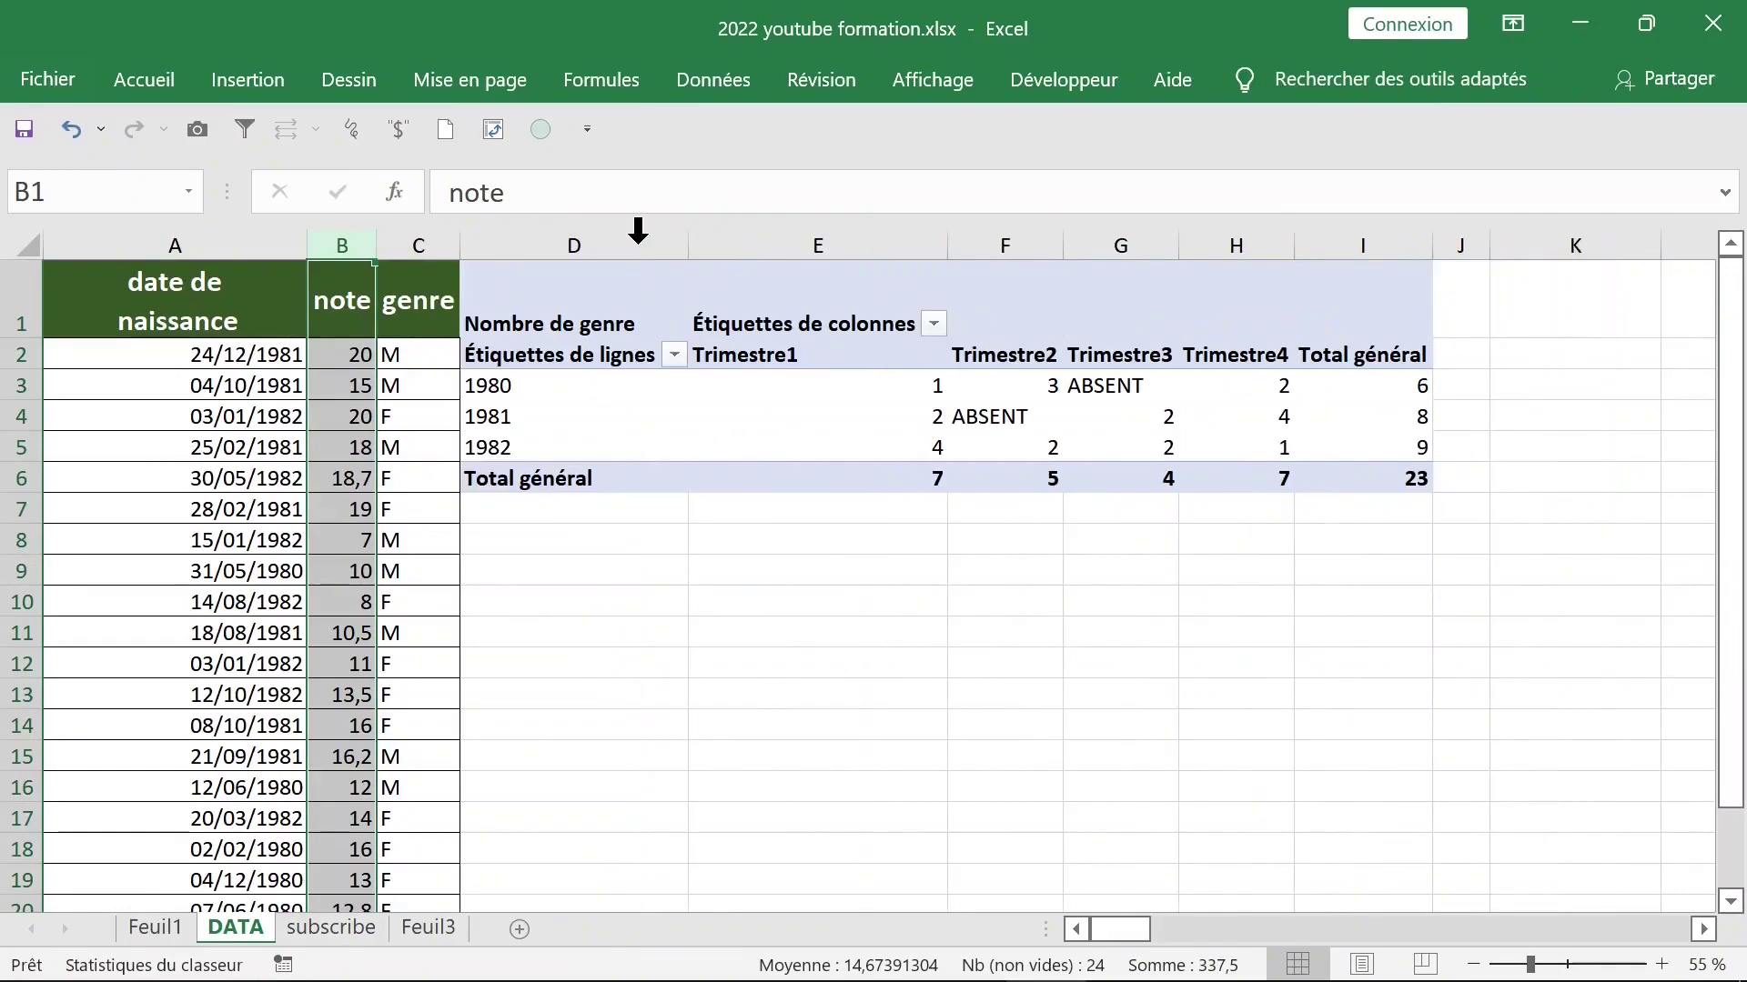
Step: Show the pivot table in tabular layout via the Création report layout options
{"action": "left_click", "coordinate": [901, 415]}
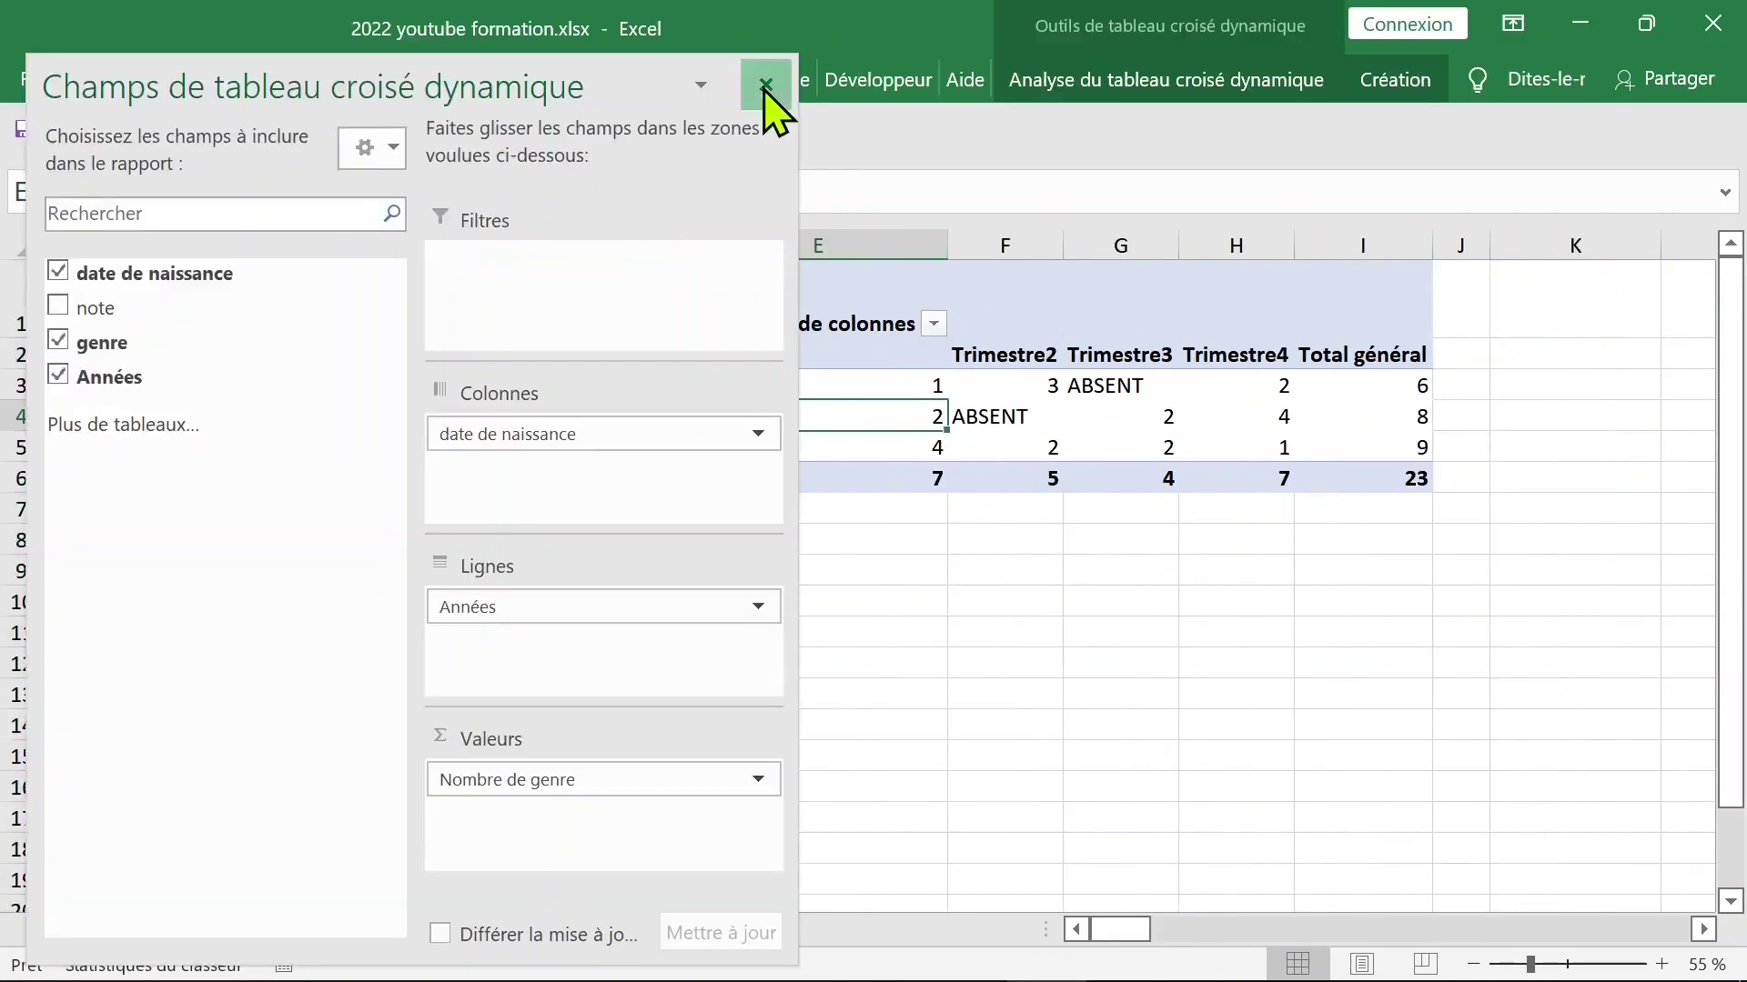
{"action": "left_click", "coordinate": [763, 84]}
{"action": "left_click", "coordinate": [1395, 79]}
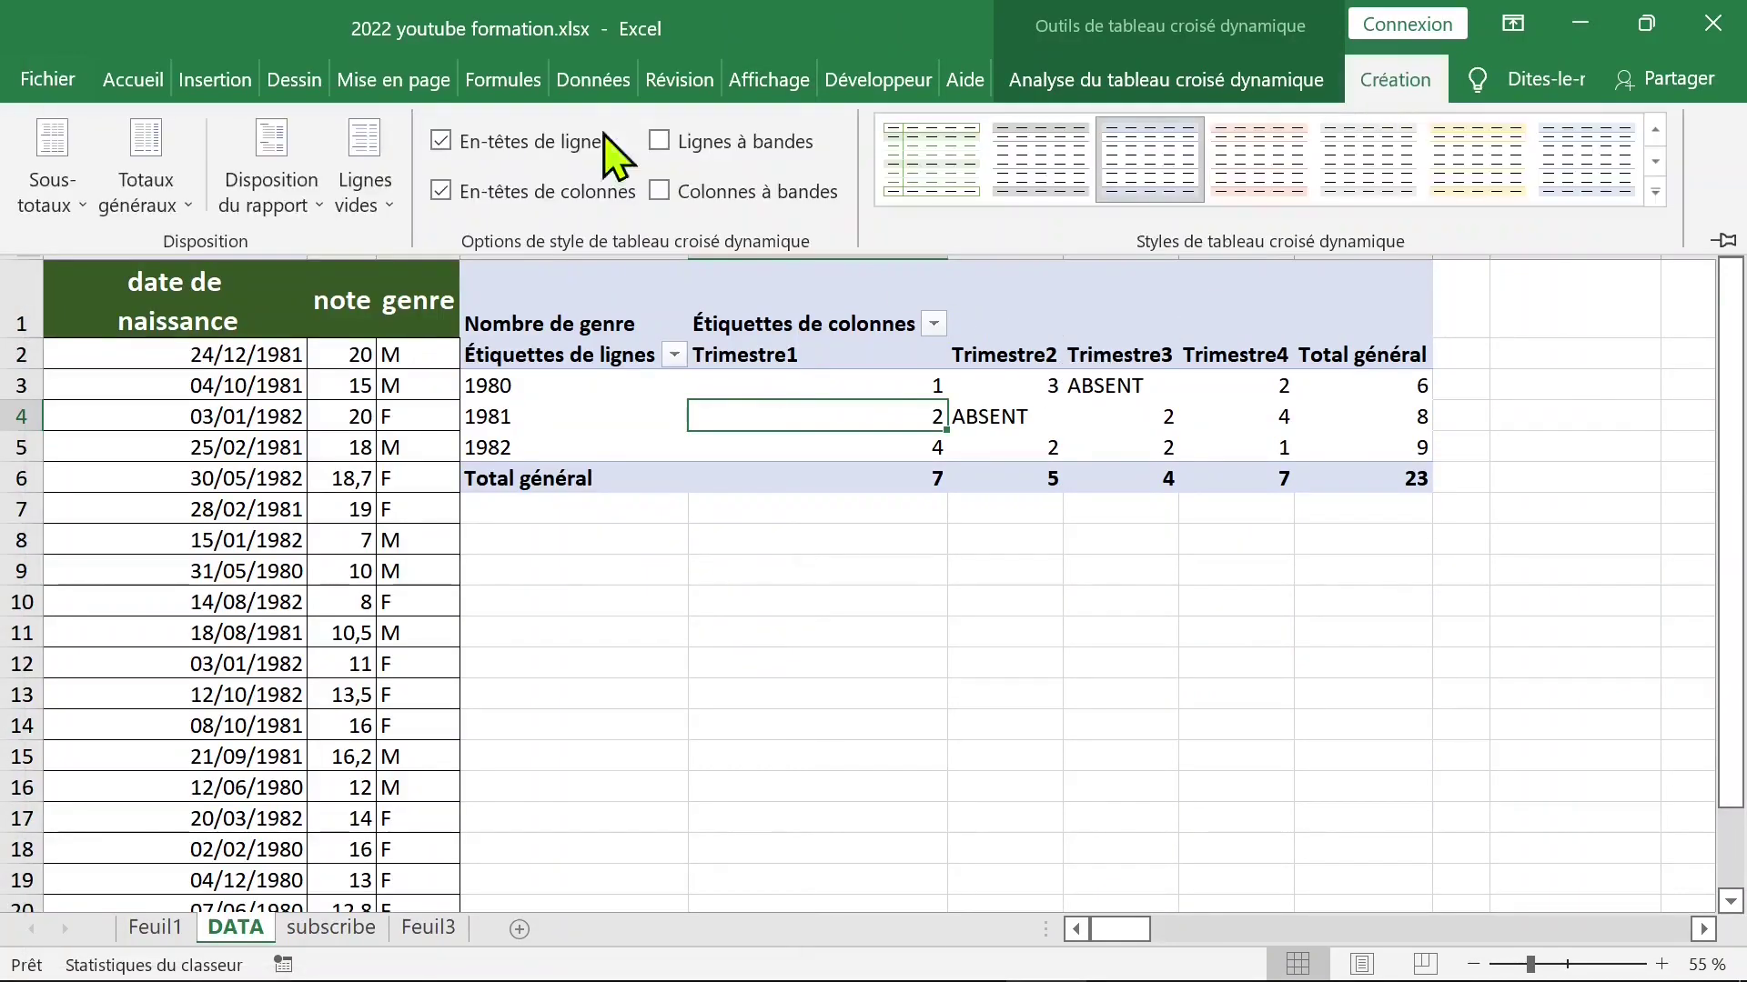
{"action": "left_click", "coordinate": [320, 204]}
{"action": "left_click", "coordinate": [401, 403]}
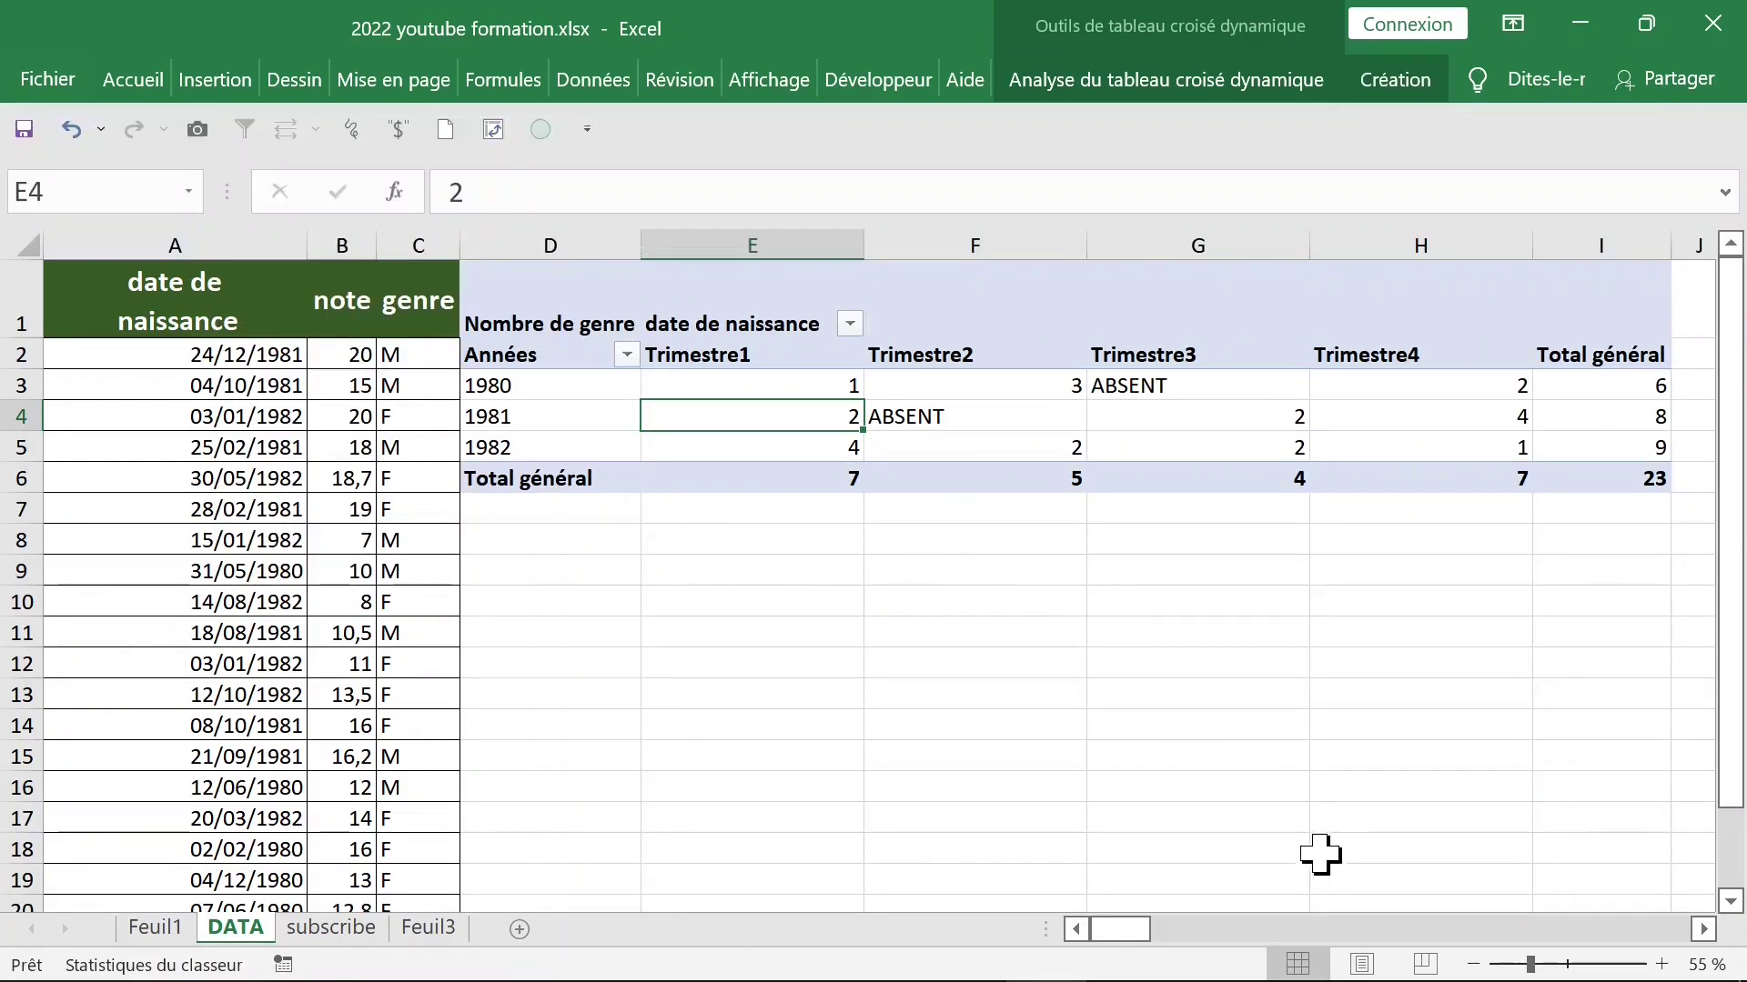
Step: Auto-fit column A to fit the birth dates
{"action": "left_click", "coordinate": [230, 391]}
{"action": "double_click", "coordinate": [309, 245]}
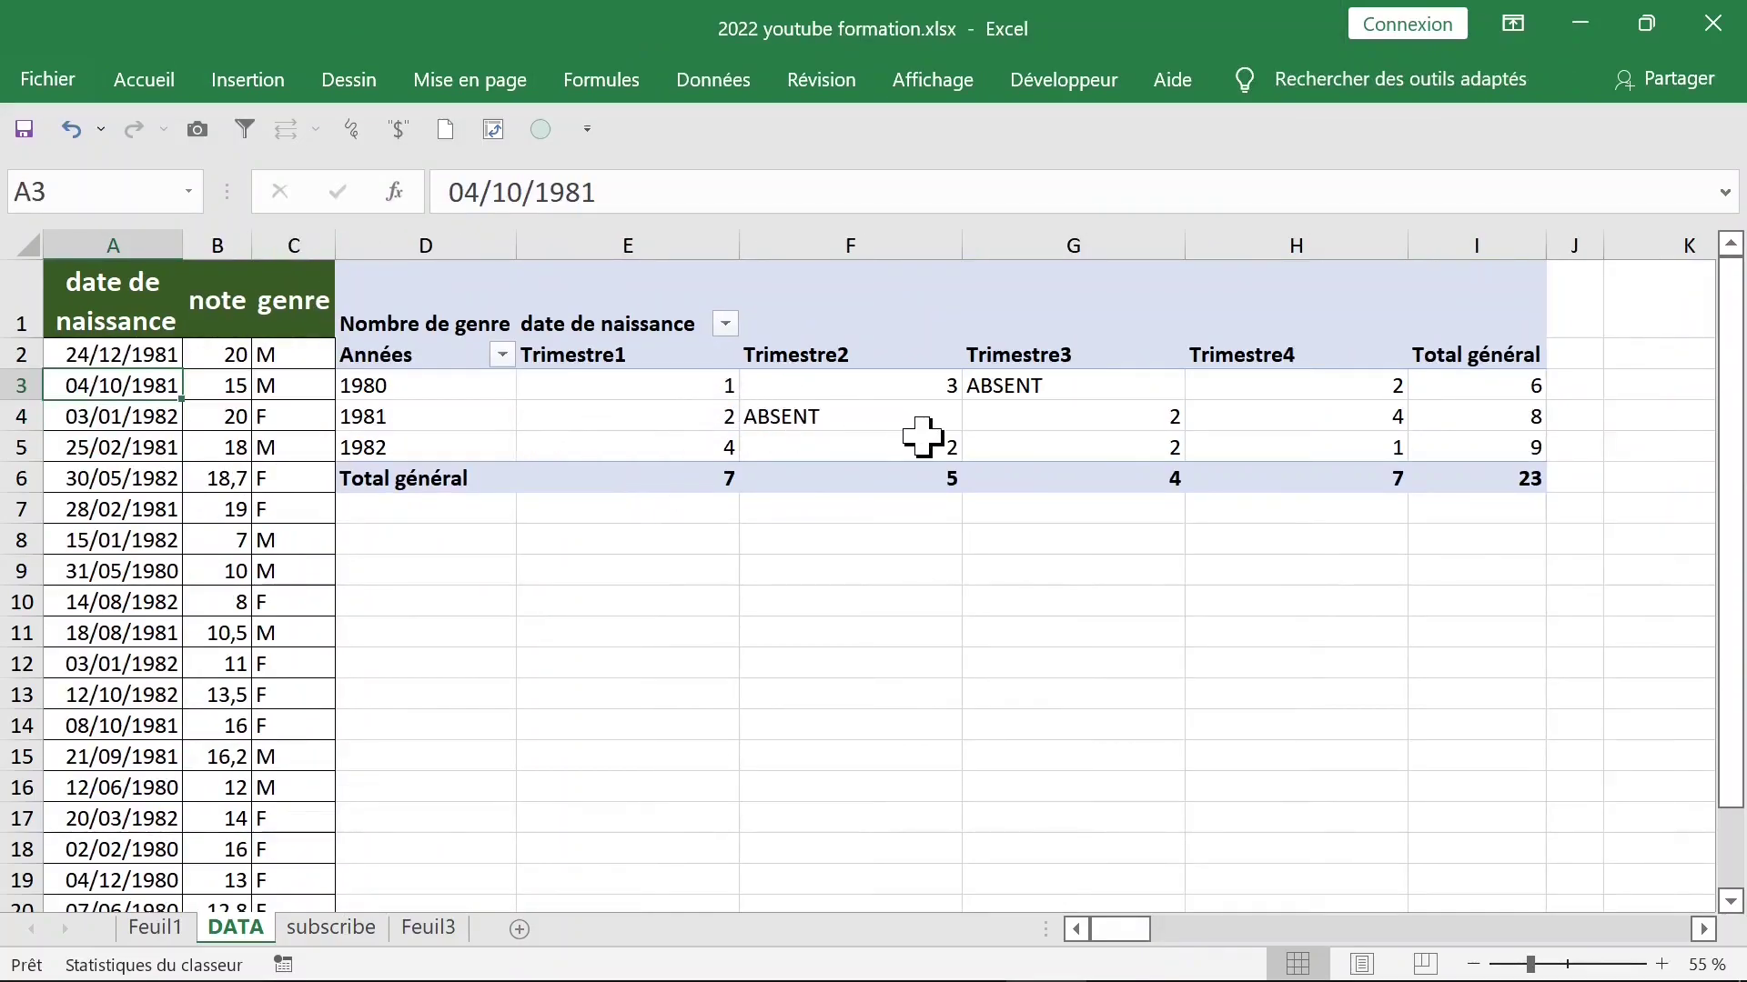
{"action": "left_click", "coordinate": [528, 413]}
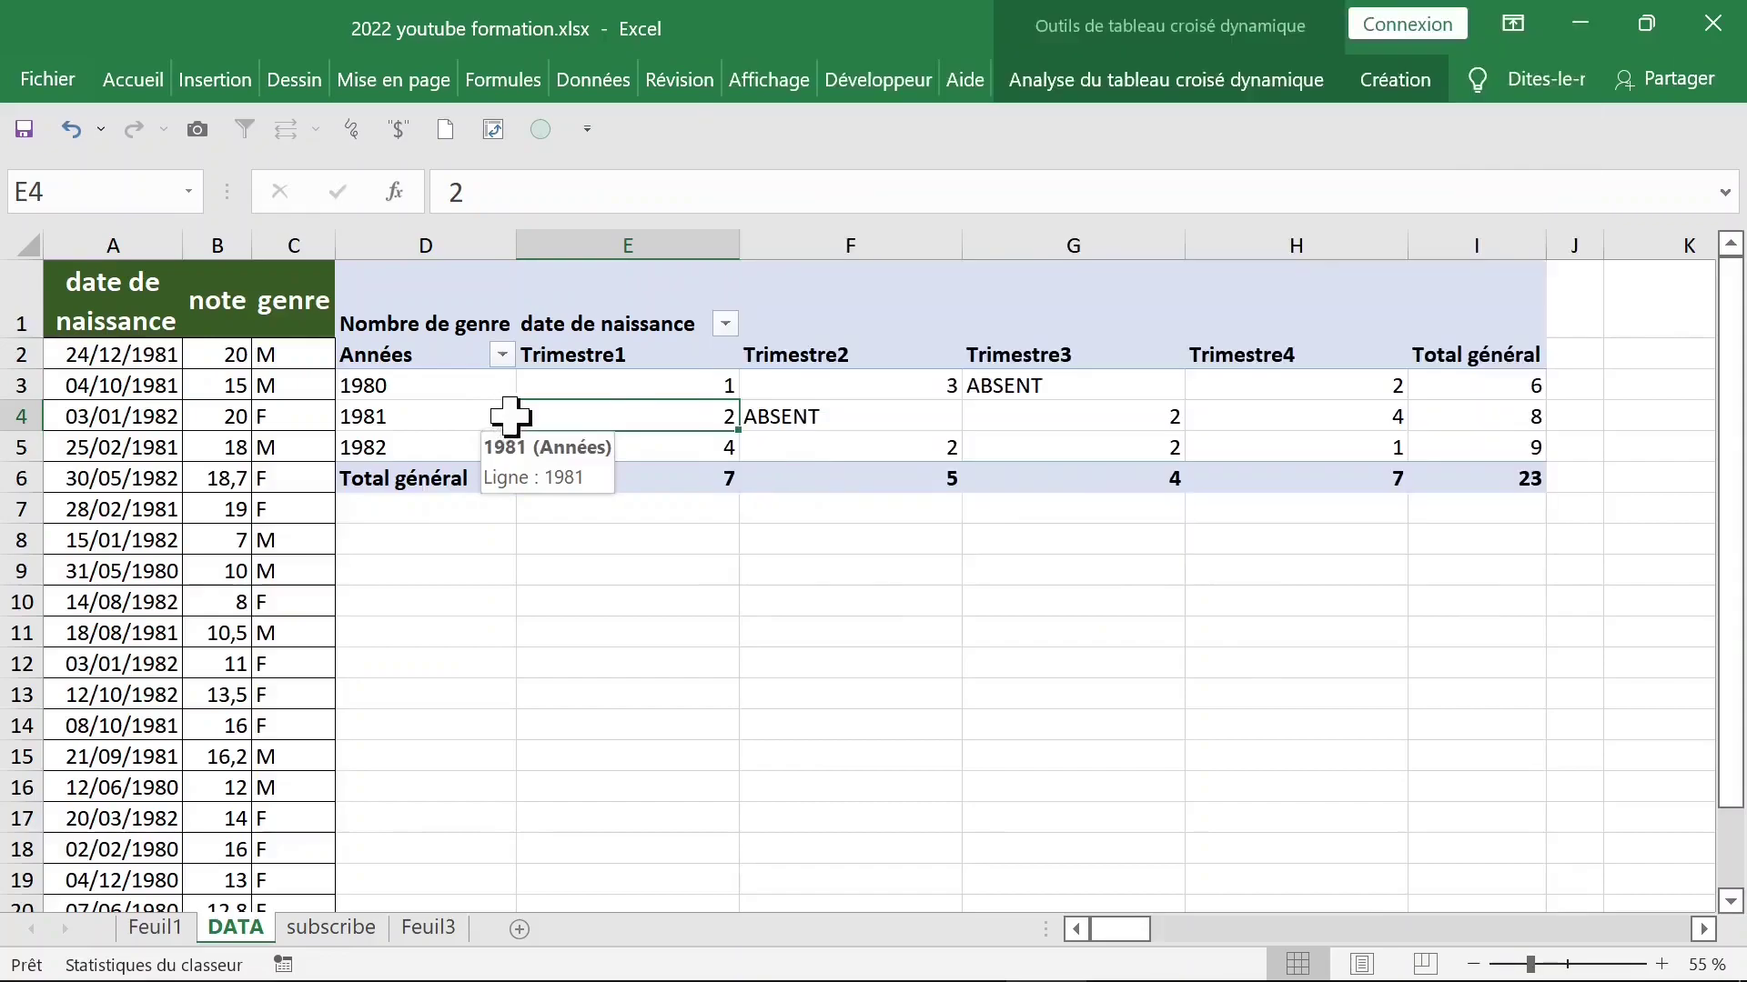
Step: Remove Nombre de genre from the pivot table's values
{"action": "right_click", "coordinate": [587, 420]}
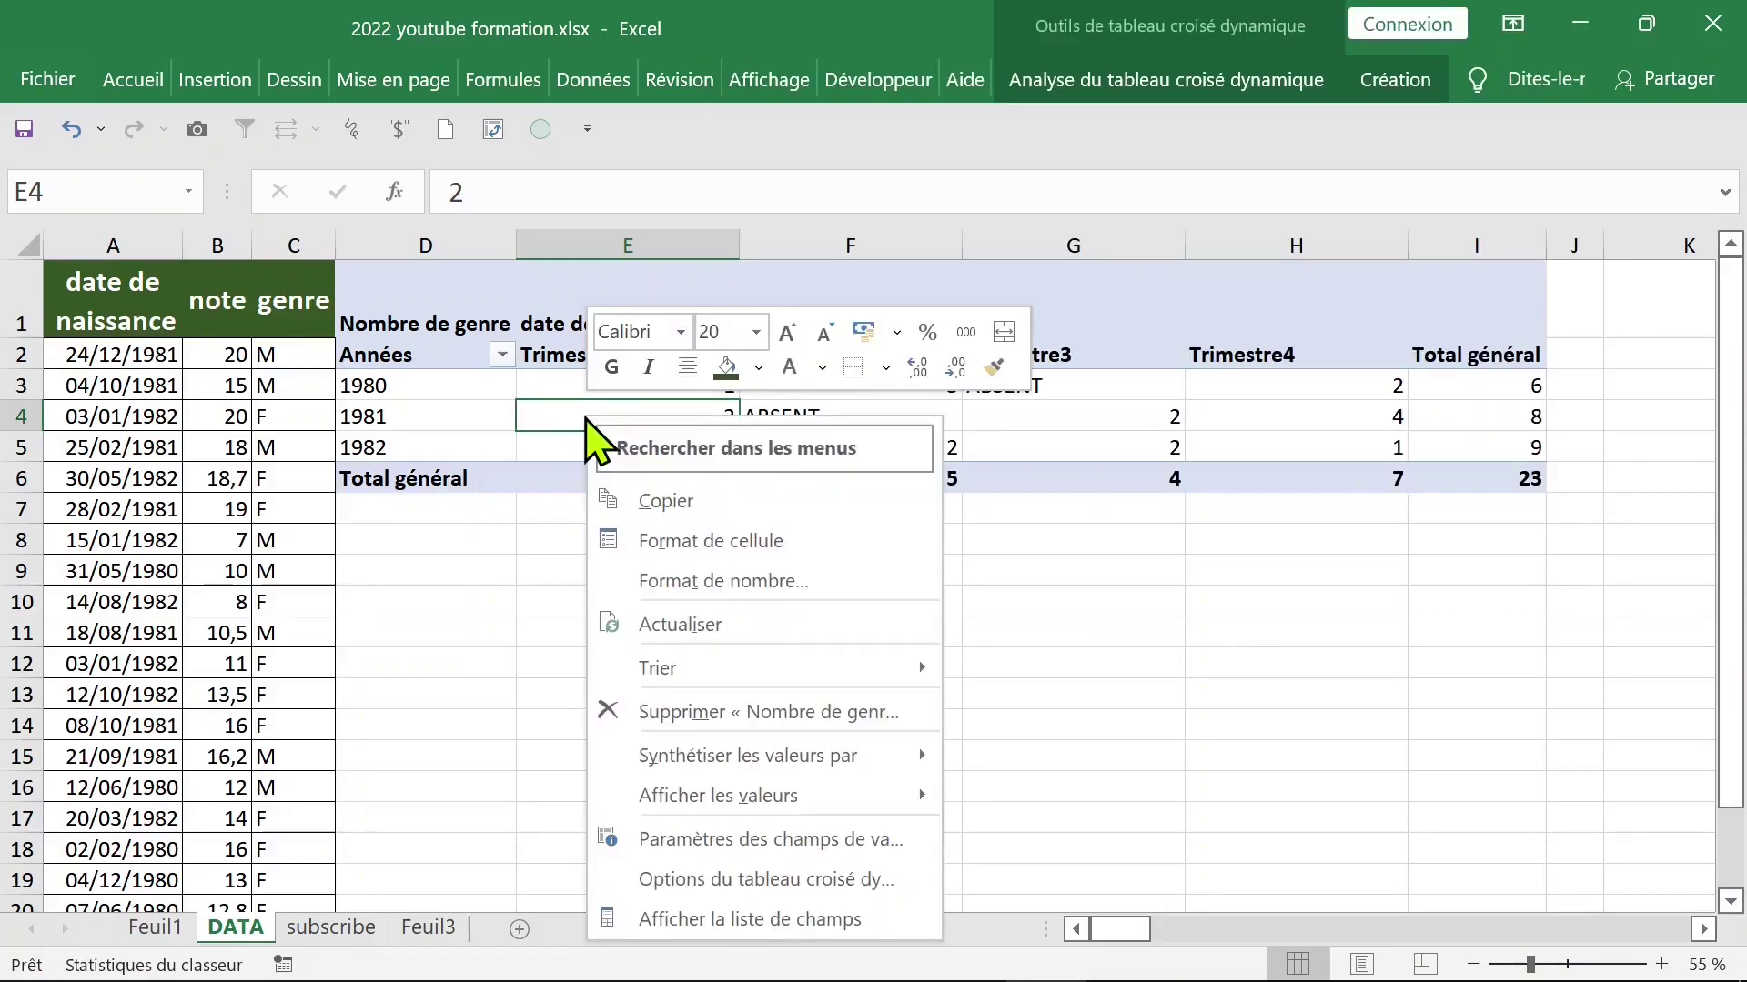
{"action": "left_click", "coordinate": [779, 921]}
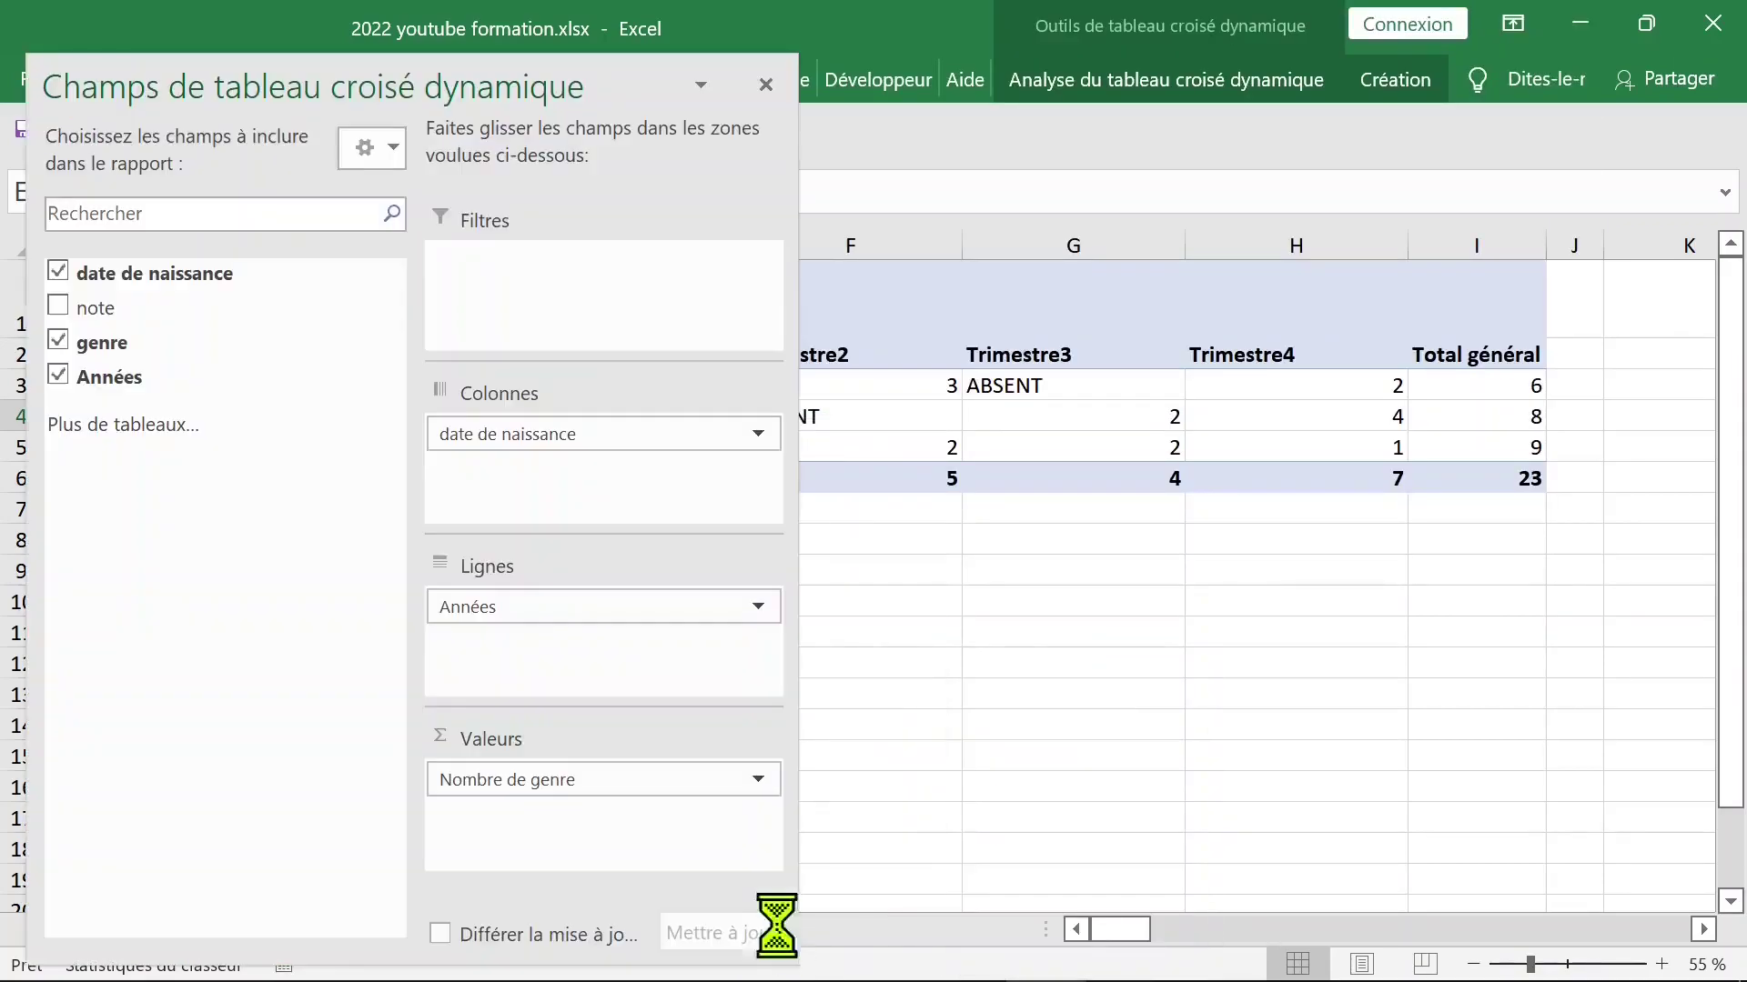
{"action": "left_click", "coordinate": [596, 795]}
{"action": "left_click_drag", "start_coordinate": [596, 788], "coordinate": [1043, 717]}
Step: Add note to the values as Somme de note and open its value field settings
{"action": "left_click", "coordinate": [97, 306]}
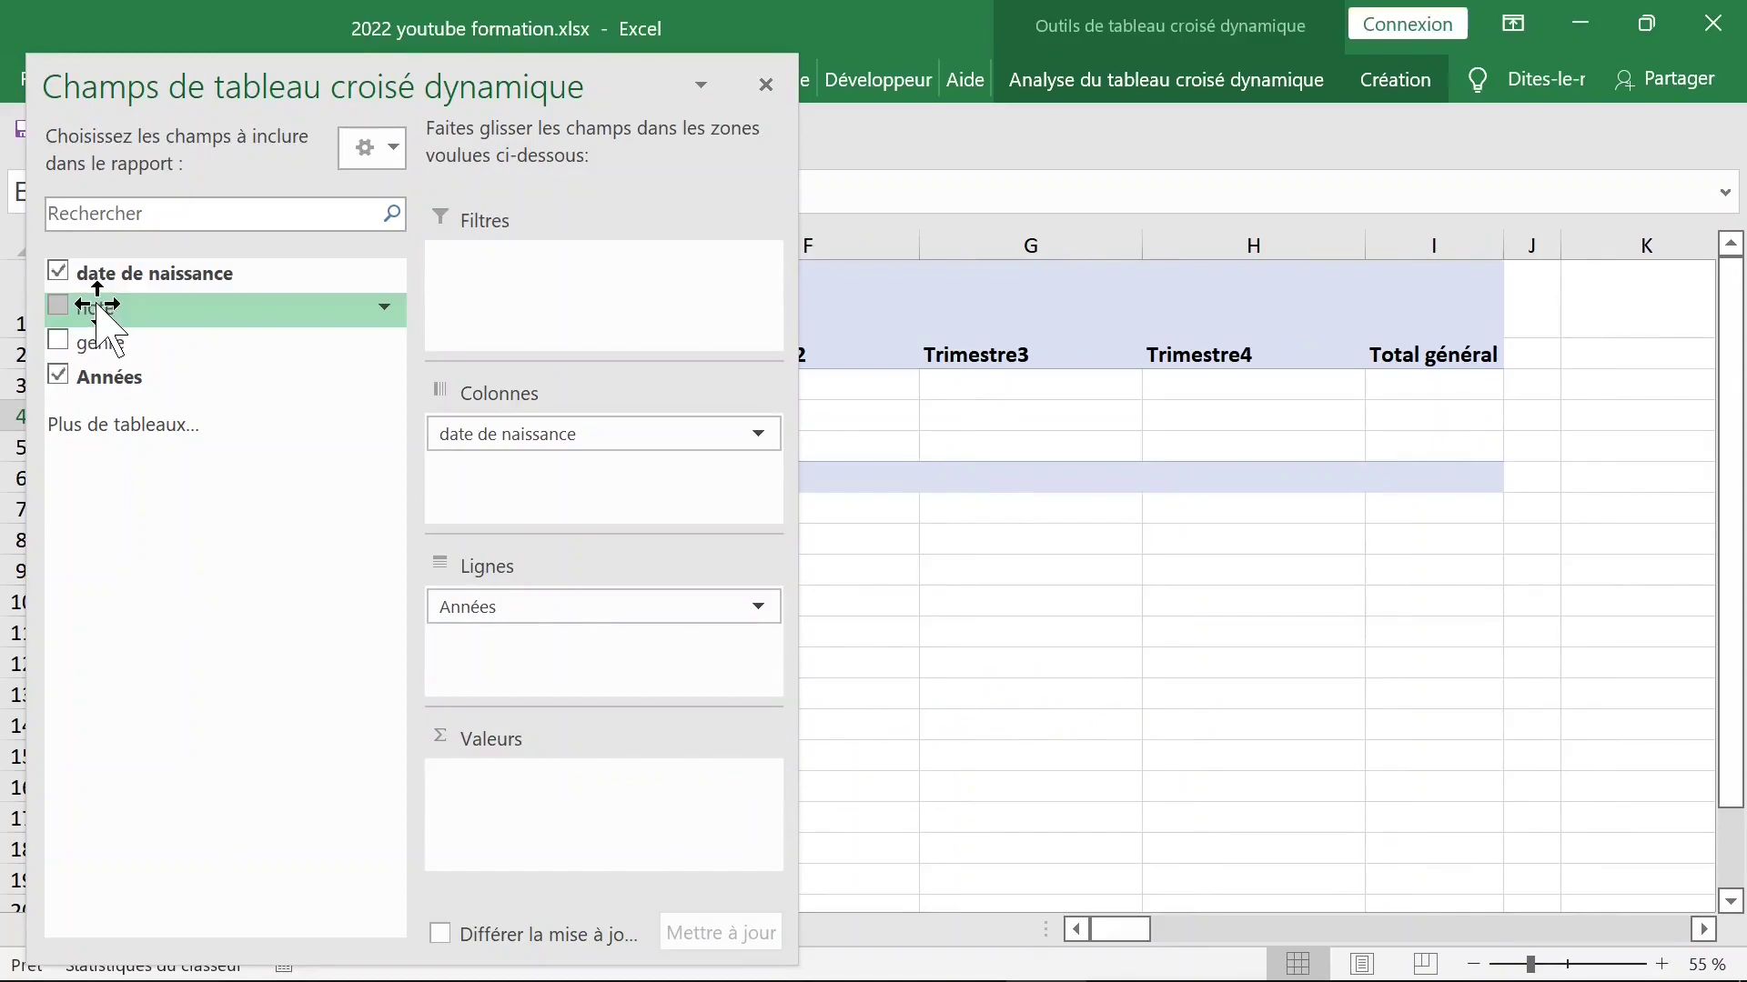
{"action": "left_click_drag", "start_coordinate": [94, 311], "coordinate": [529, 781]}
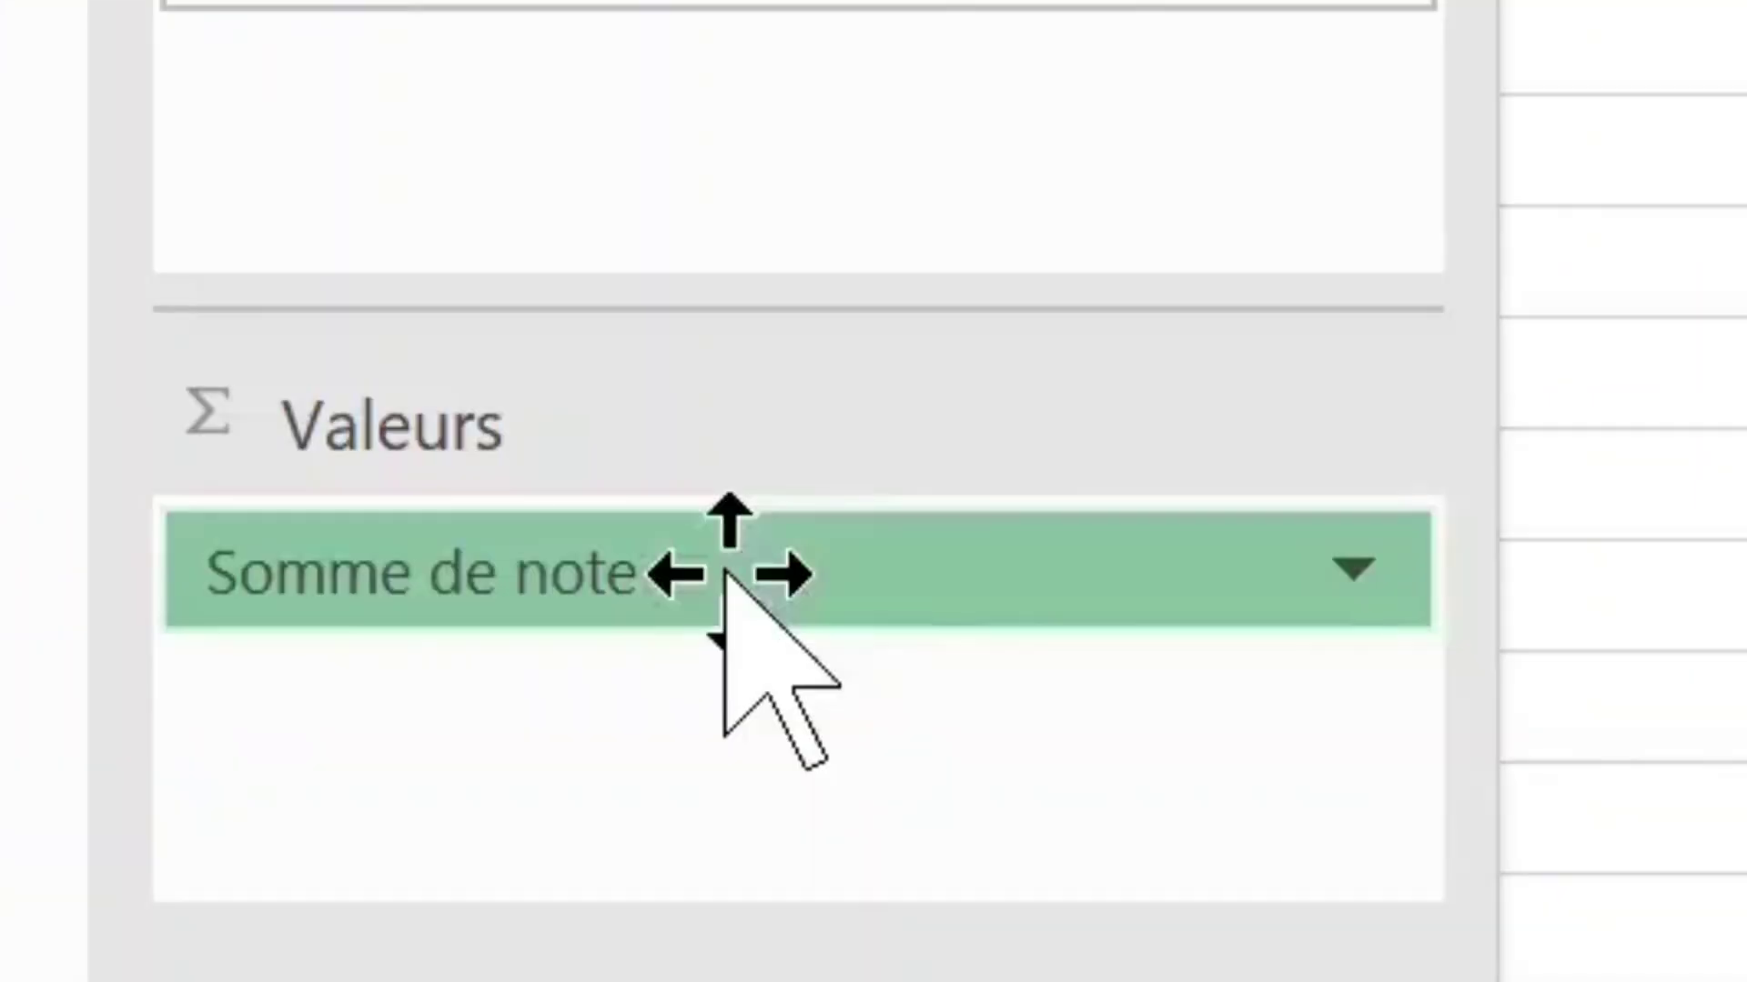
{"action": "left_click", "coordinate": [585, 778]}
{"action": "left_click", "coordinate": [728, 486]}
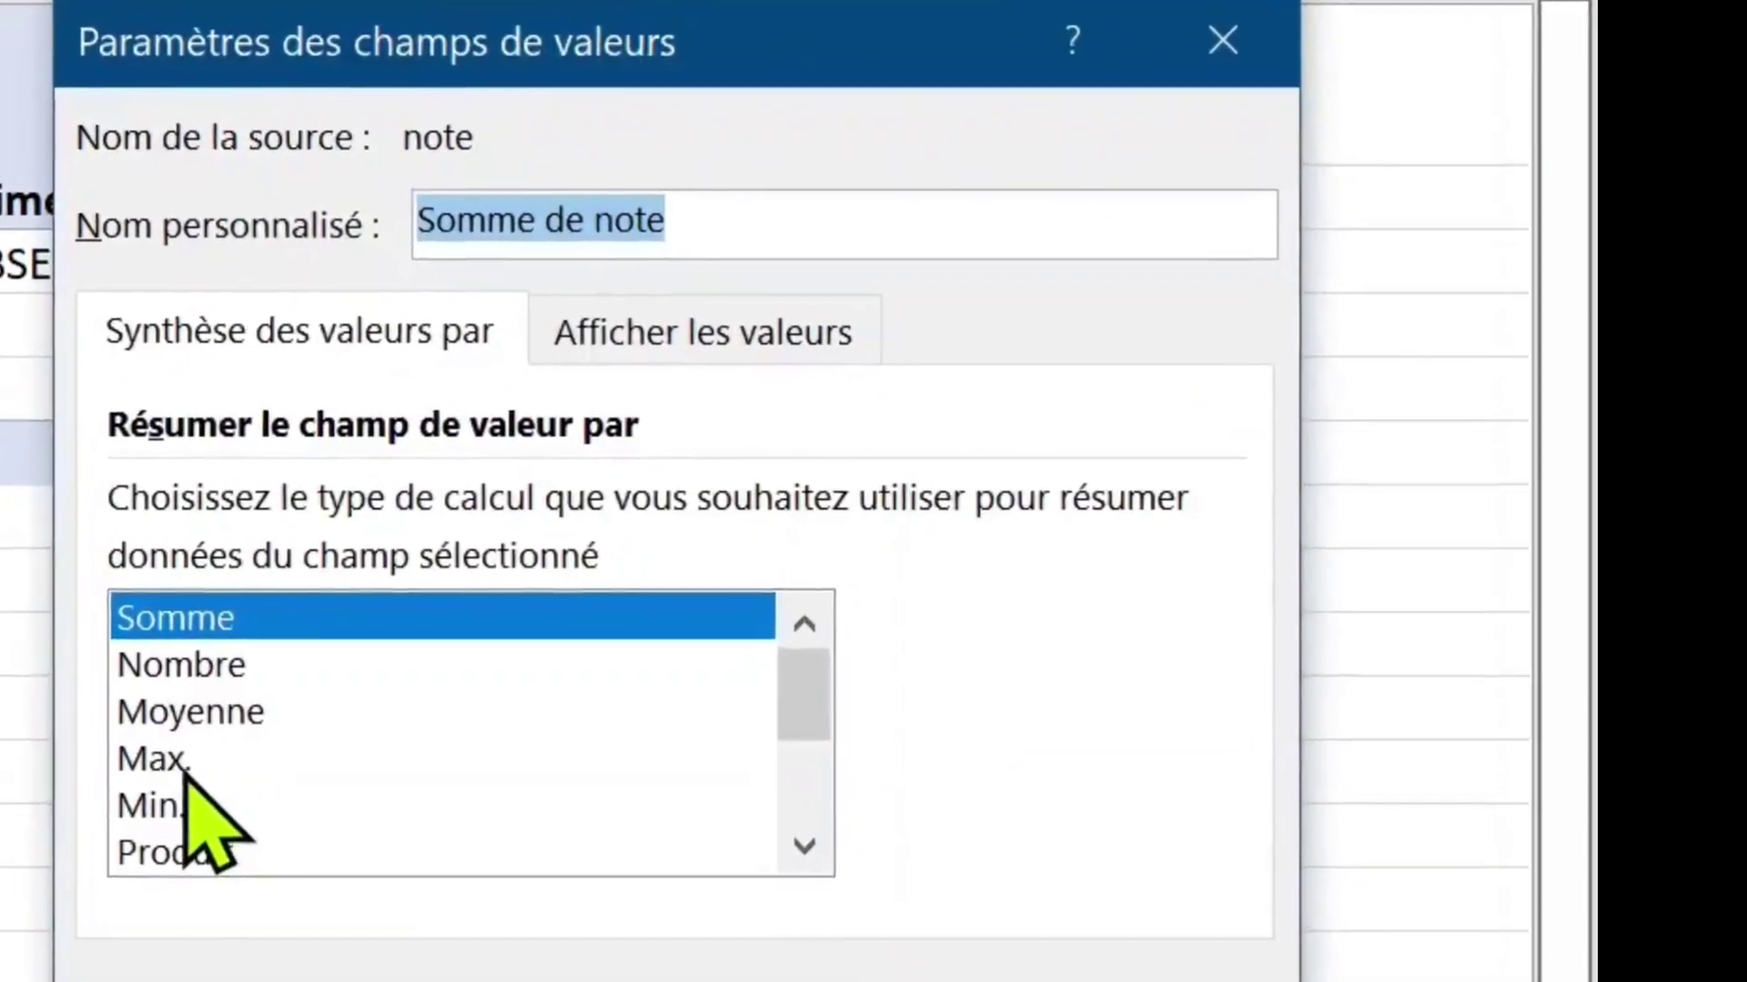
Step: Summarize the grades by their maximum (Max. de note)
{"action": "left_click", "coordinate": [764, 666]}
{"action": "left_click", "coordinate": [1387, 769]}
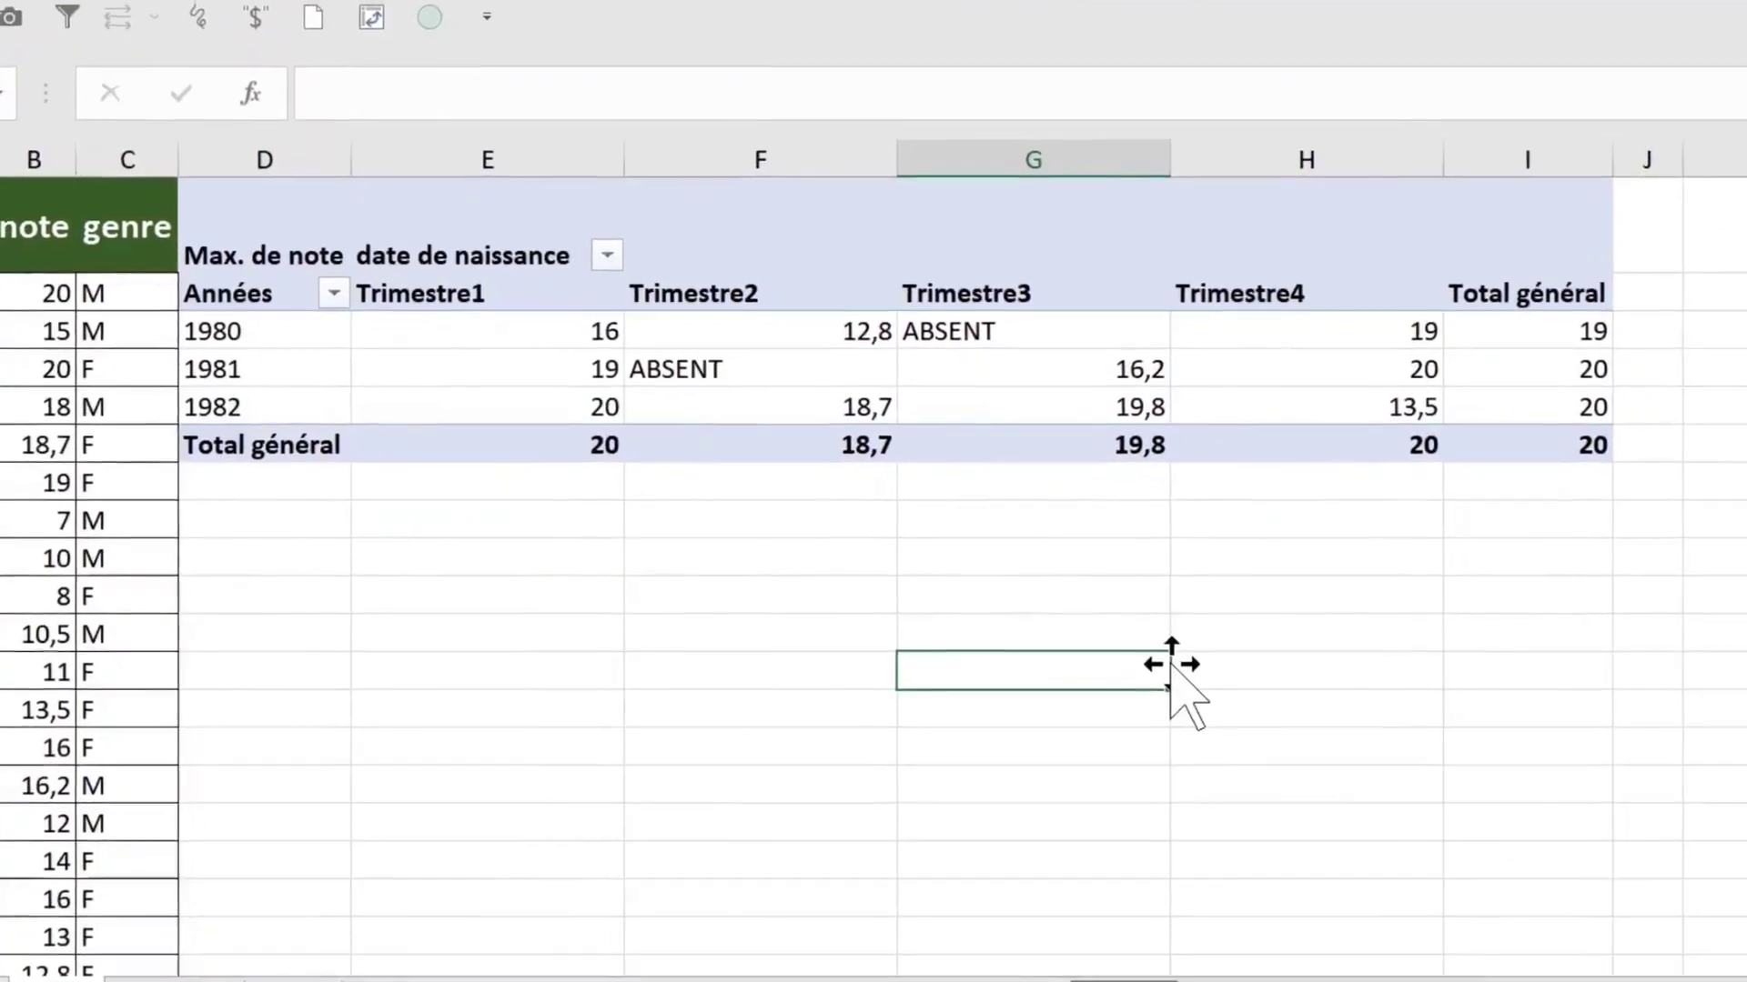
{"action": "left_click", "coordinate": [869, 404]}
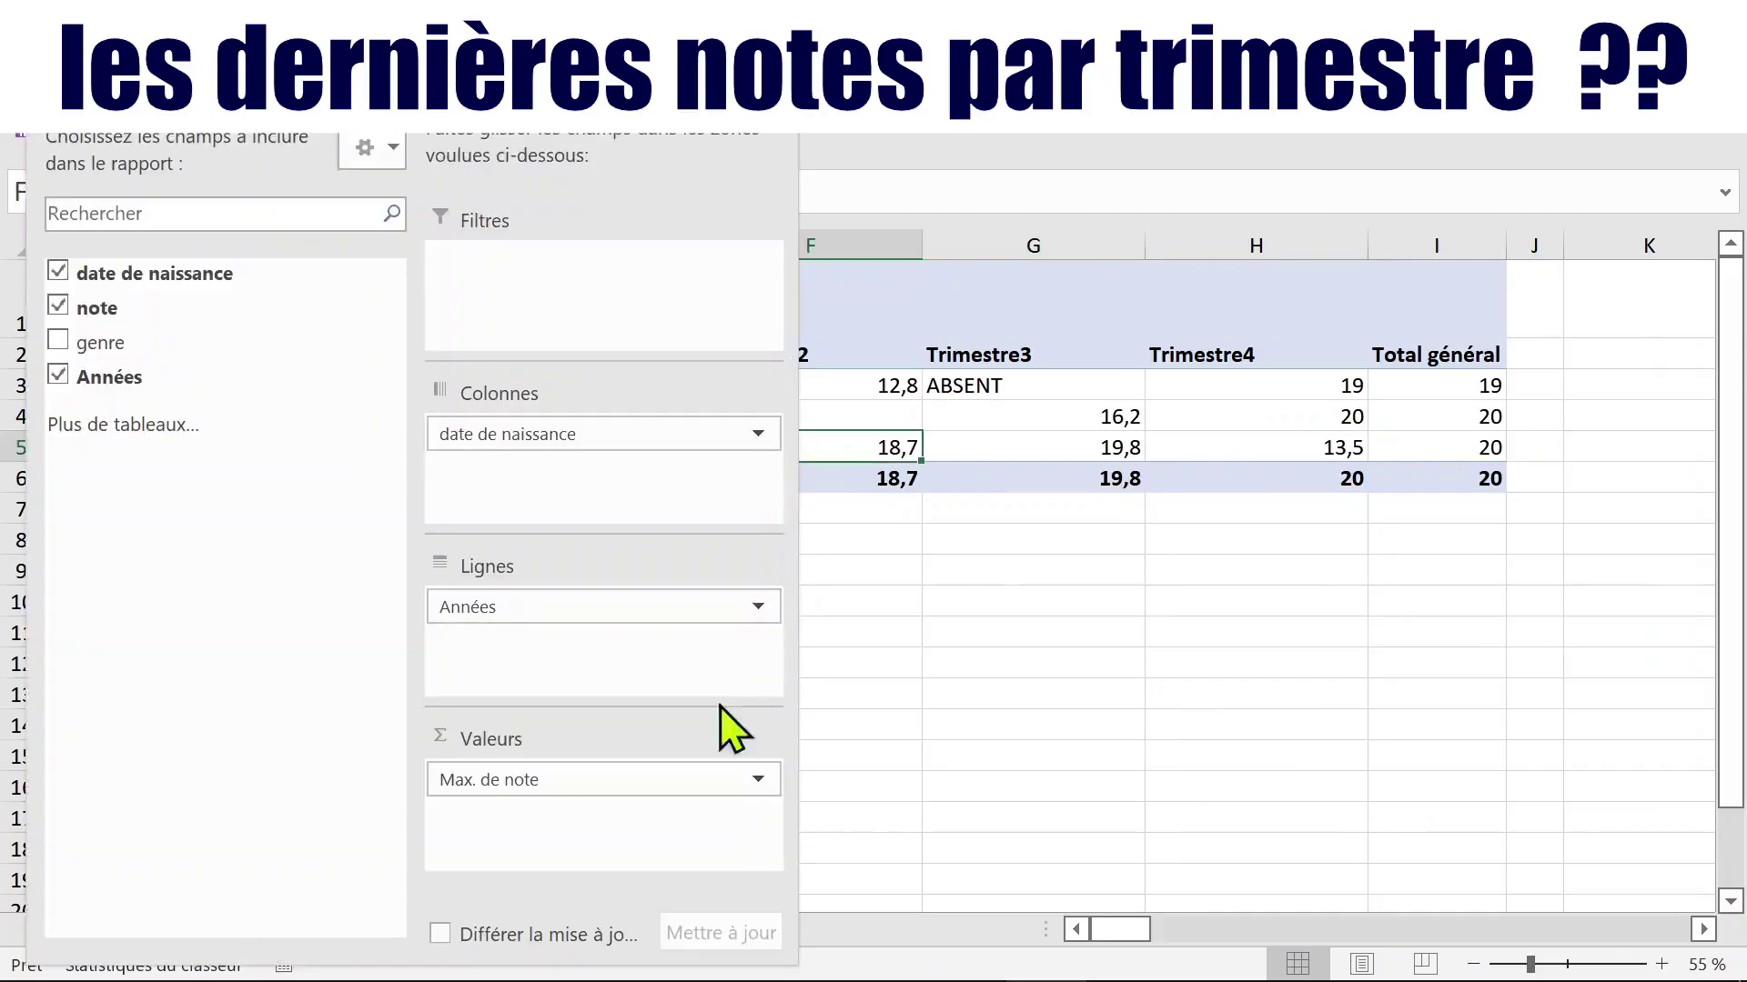
Step: Change the grade summary to Min., giving a Total général of 7
{"action": "left_click", "coordinate": [757, 797]}
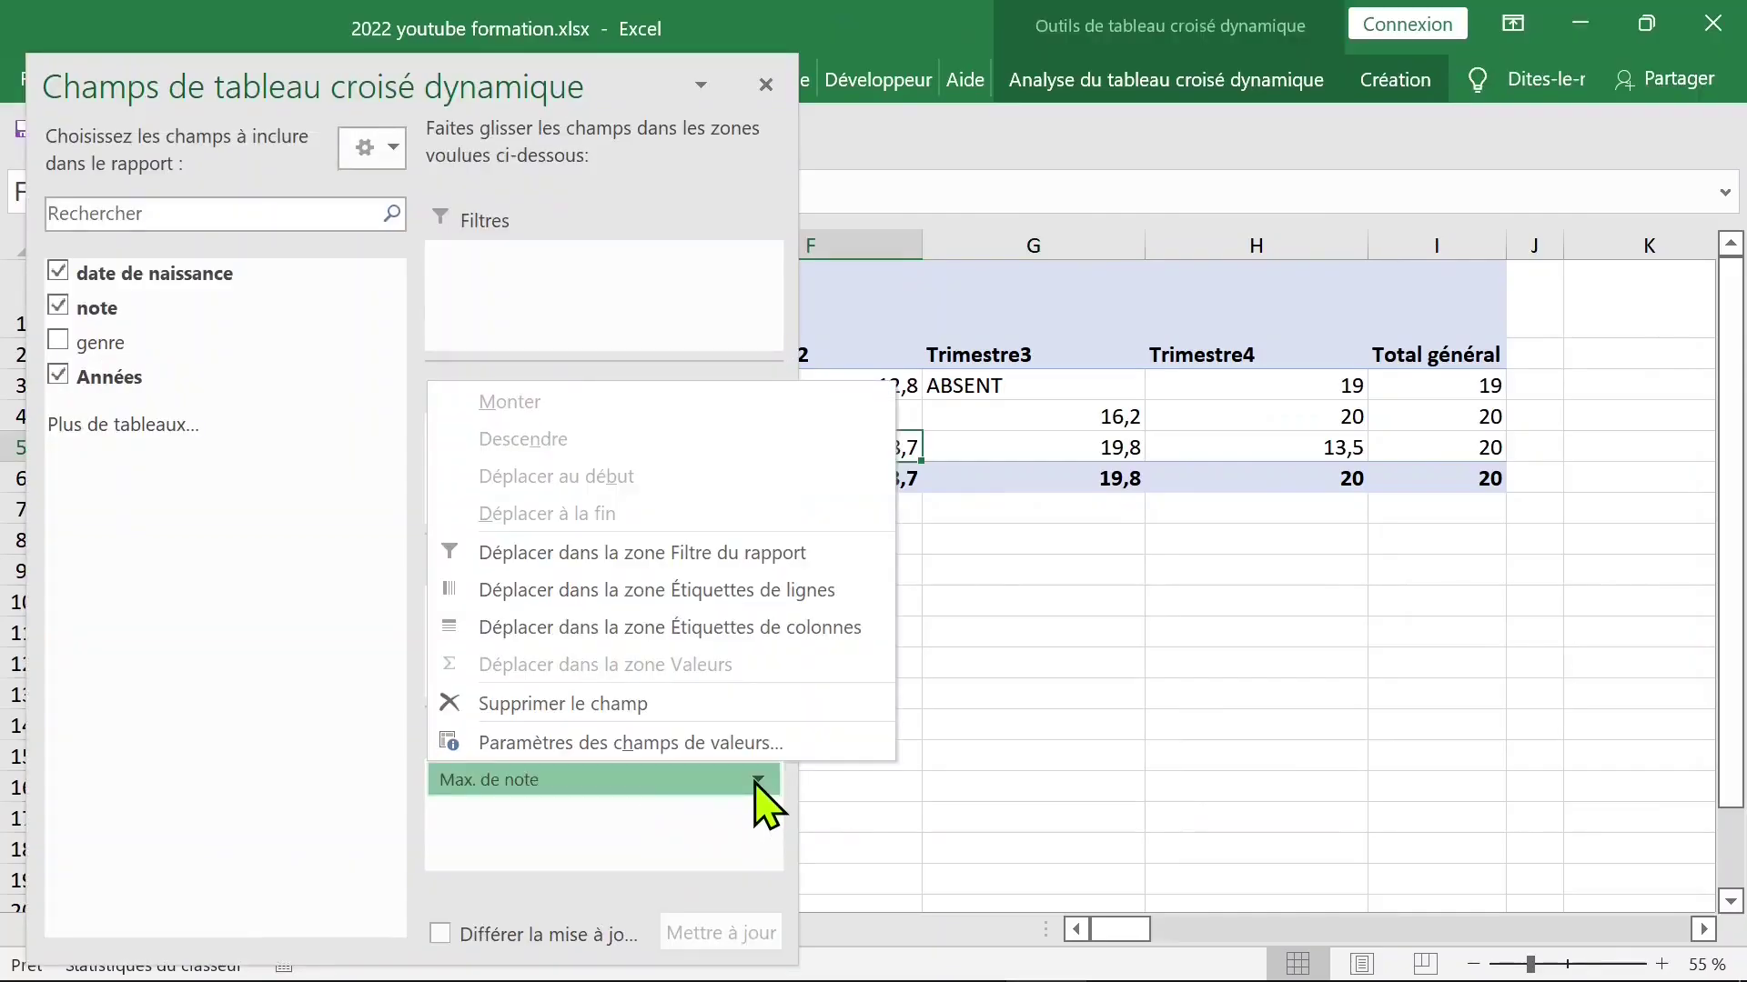
{"action": "left_click", "coordinate": [696, 744]}
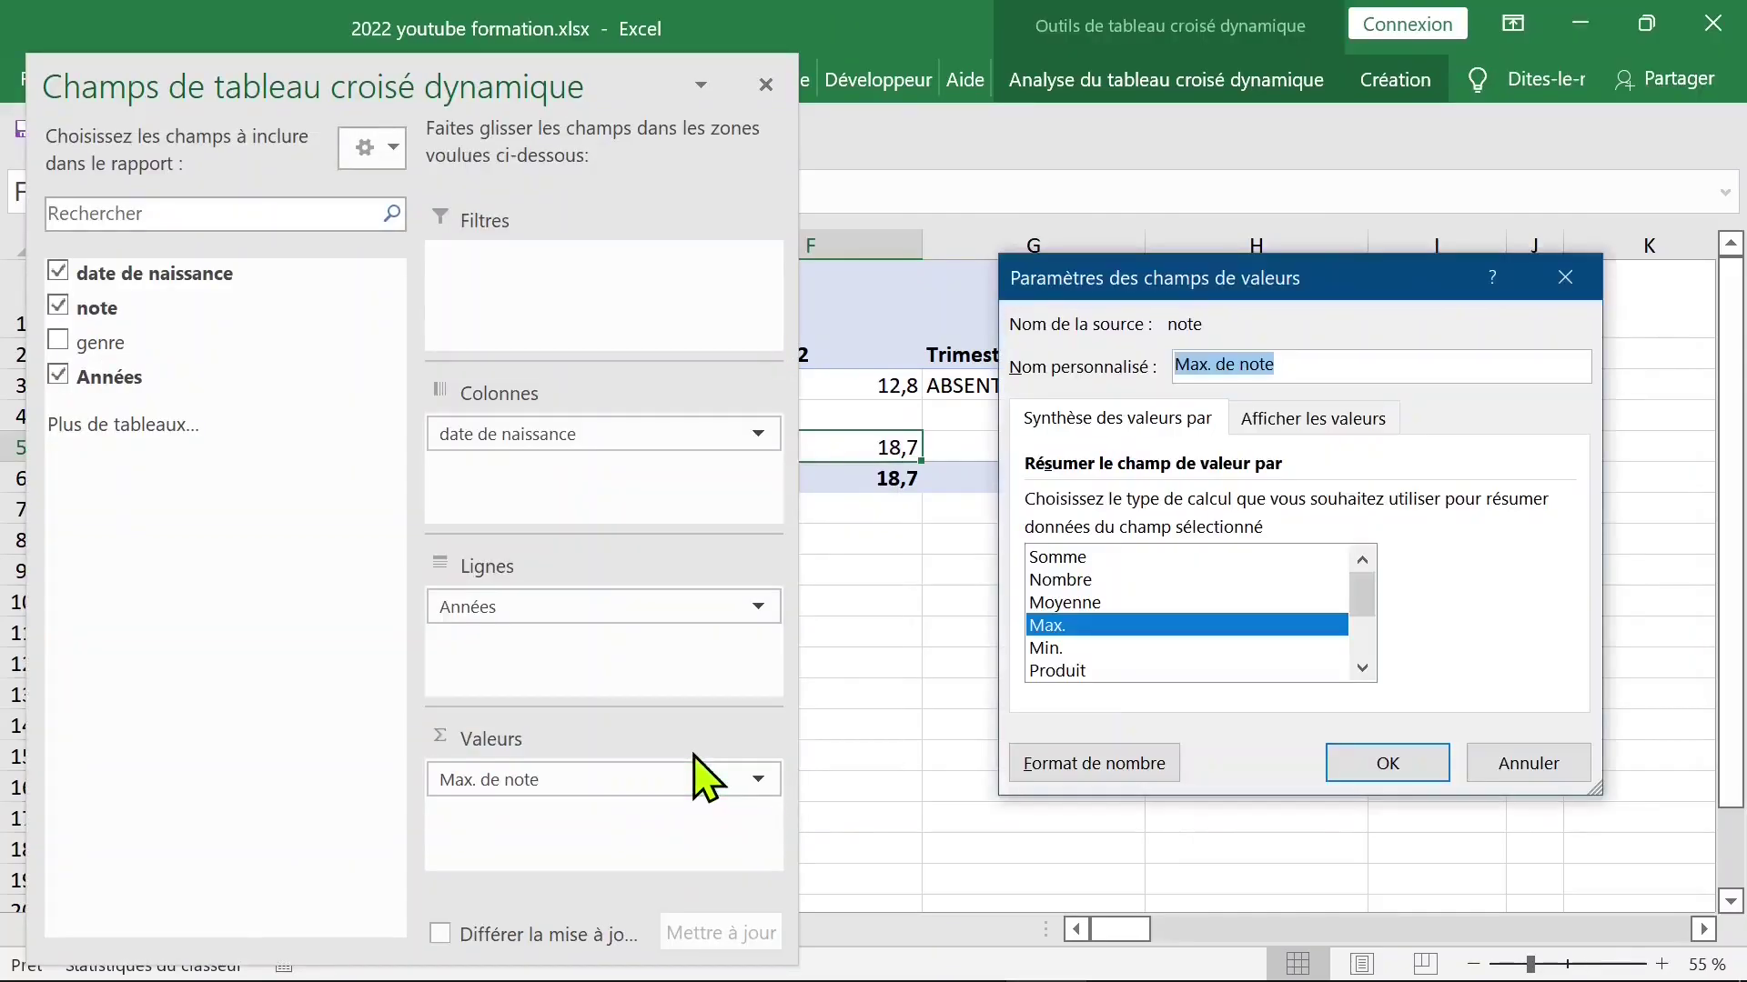
{"action": "left_click", "coordinate": [1051, 648]}
{"action": "left_click", "coordinate": [1387, 763]}
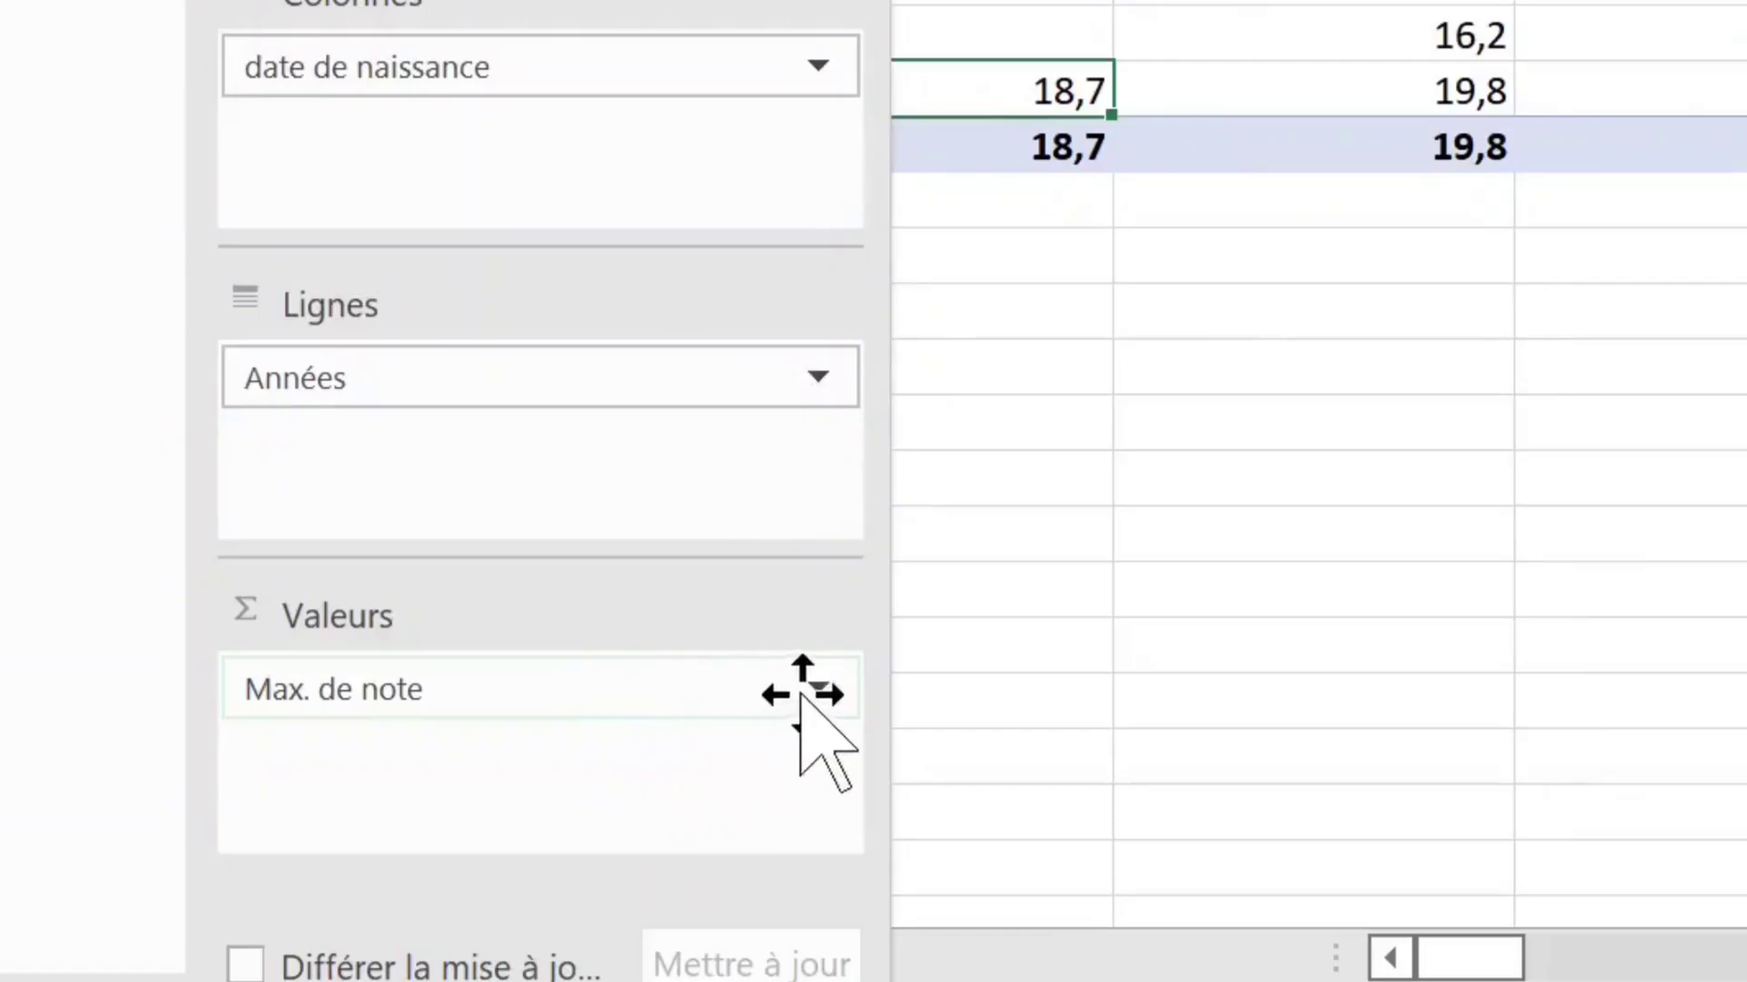
{"action": "left_click", "coordinate": [817, 693]}
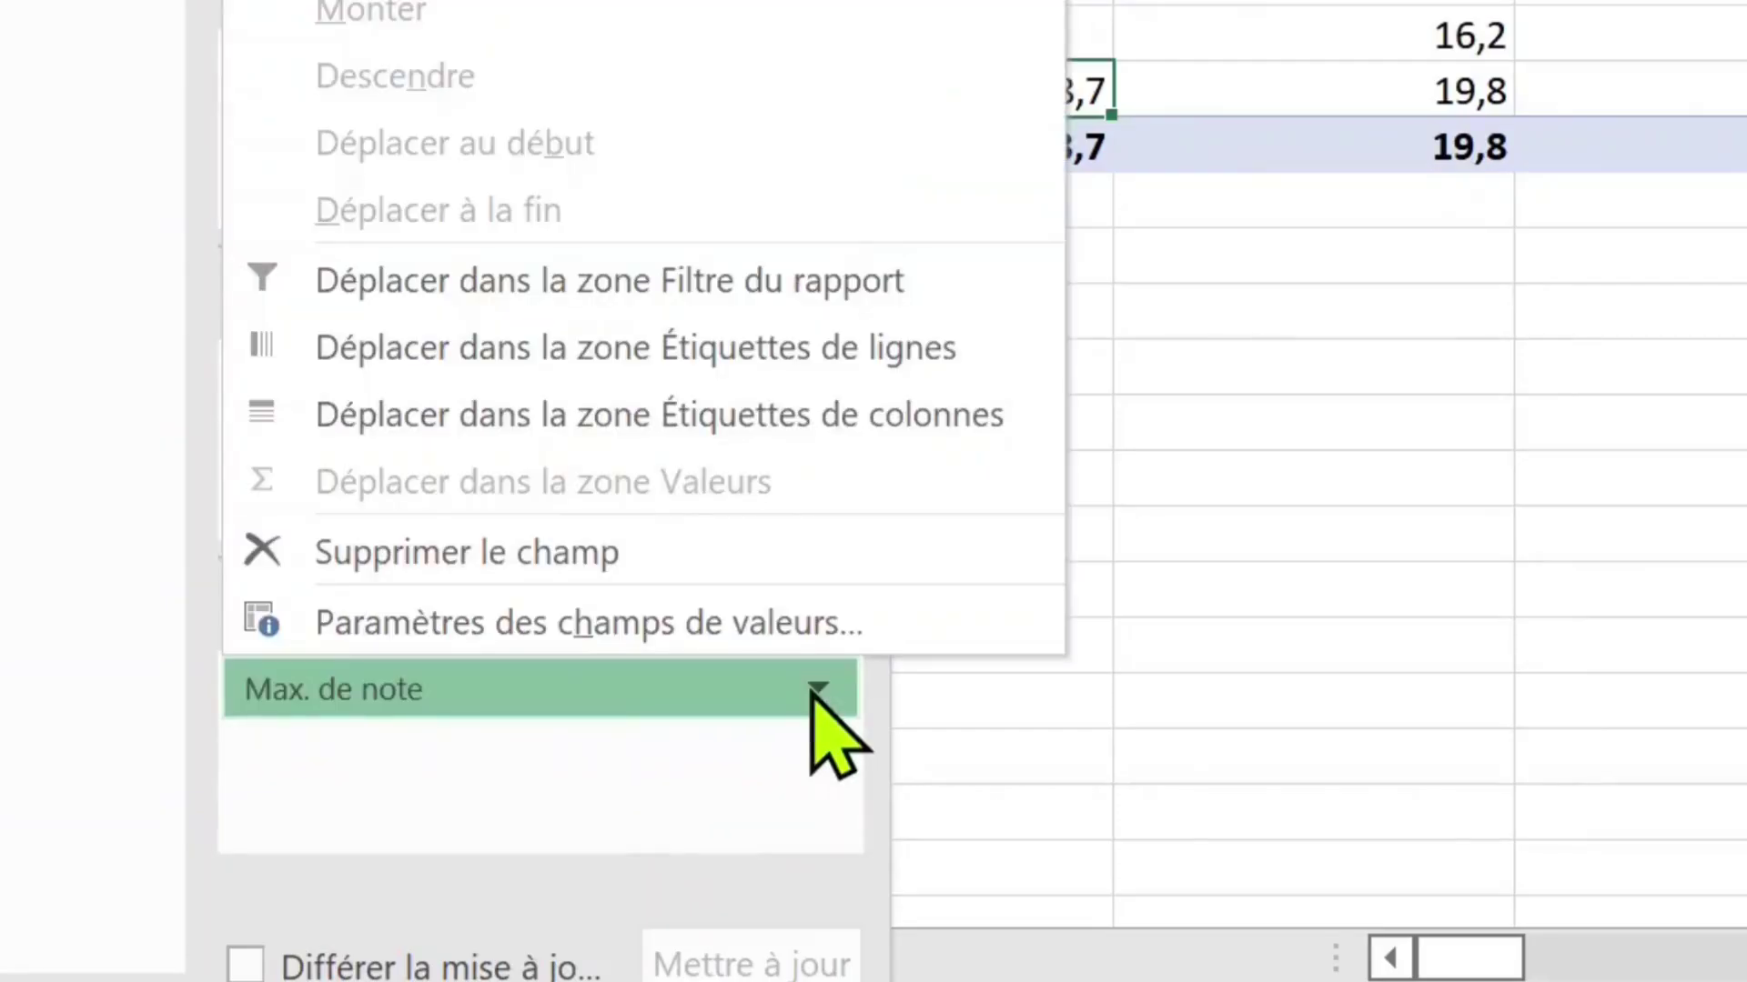
{"action": "left_click", "coordinate": [704, 628]}
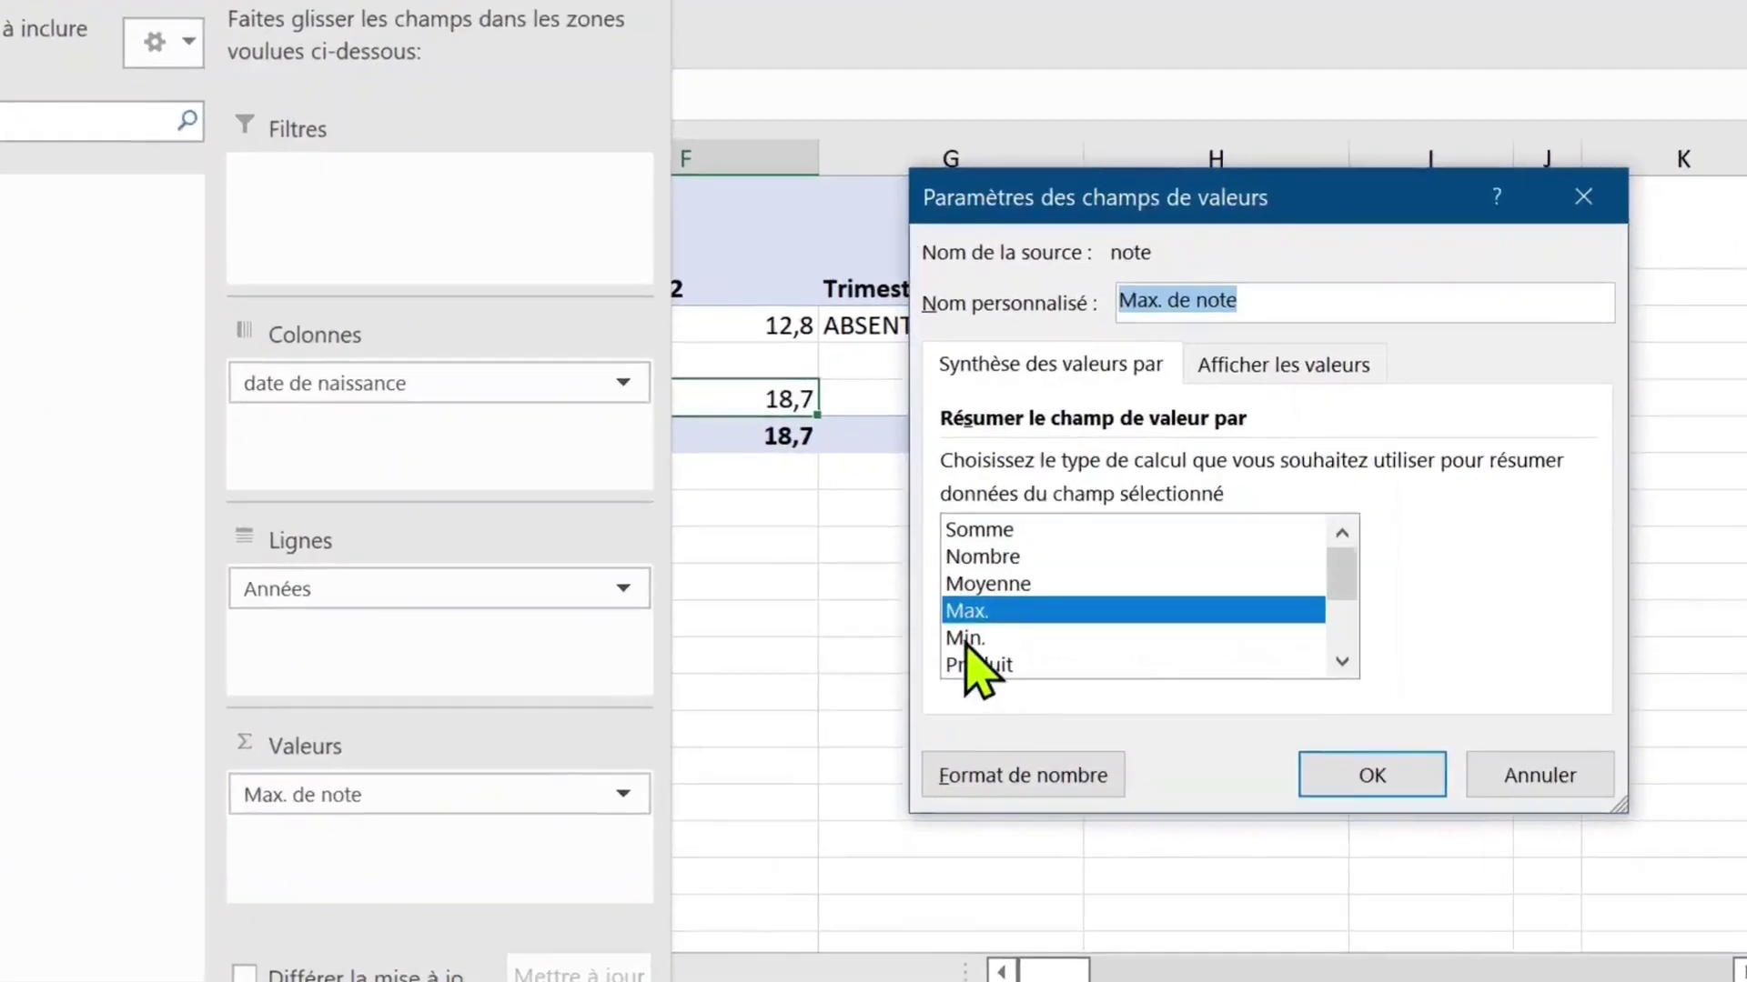
{"action": "left_click", "coordinate": [177, 970]}
{"action": "left_click", "coordinate": [1024, 981]}
{"action": "left_click", "coordinate": [287, 669]}
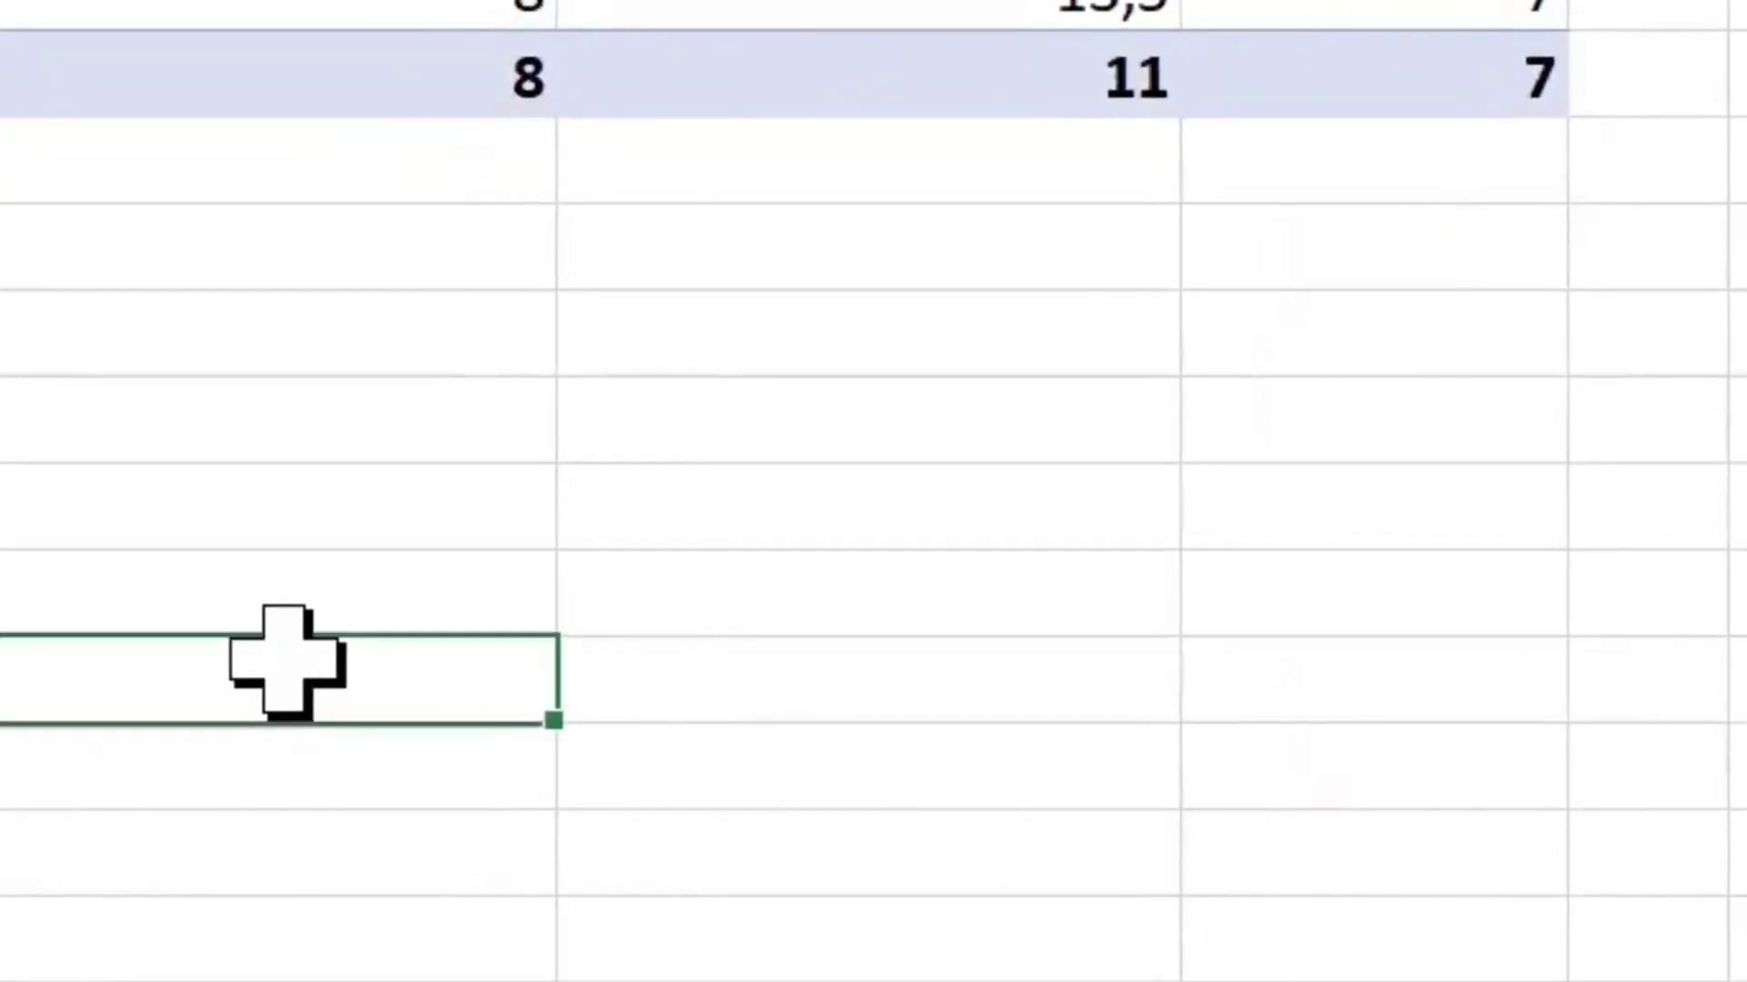